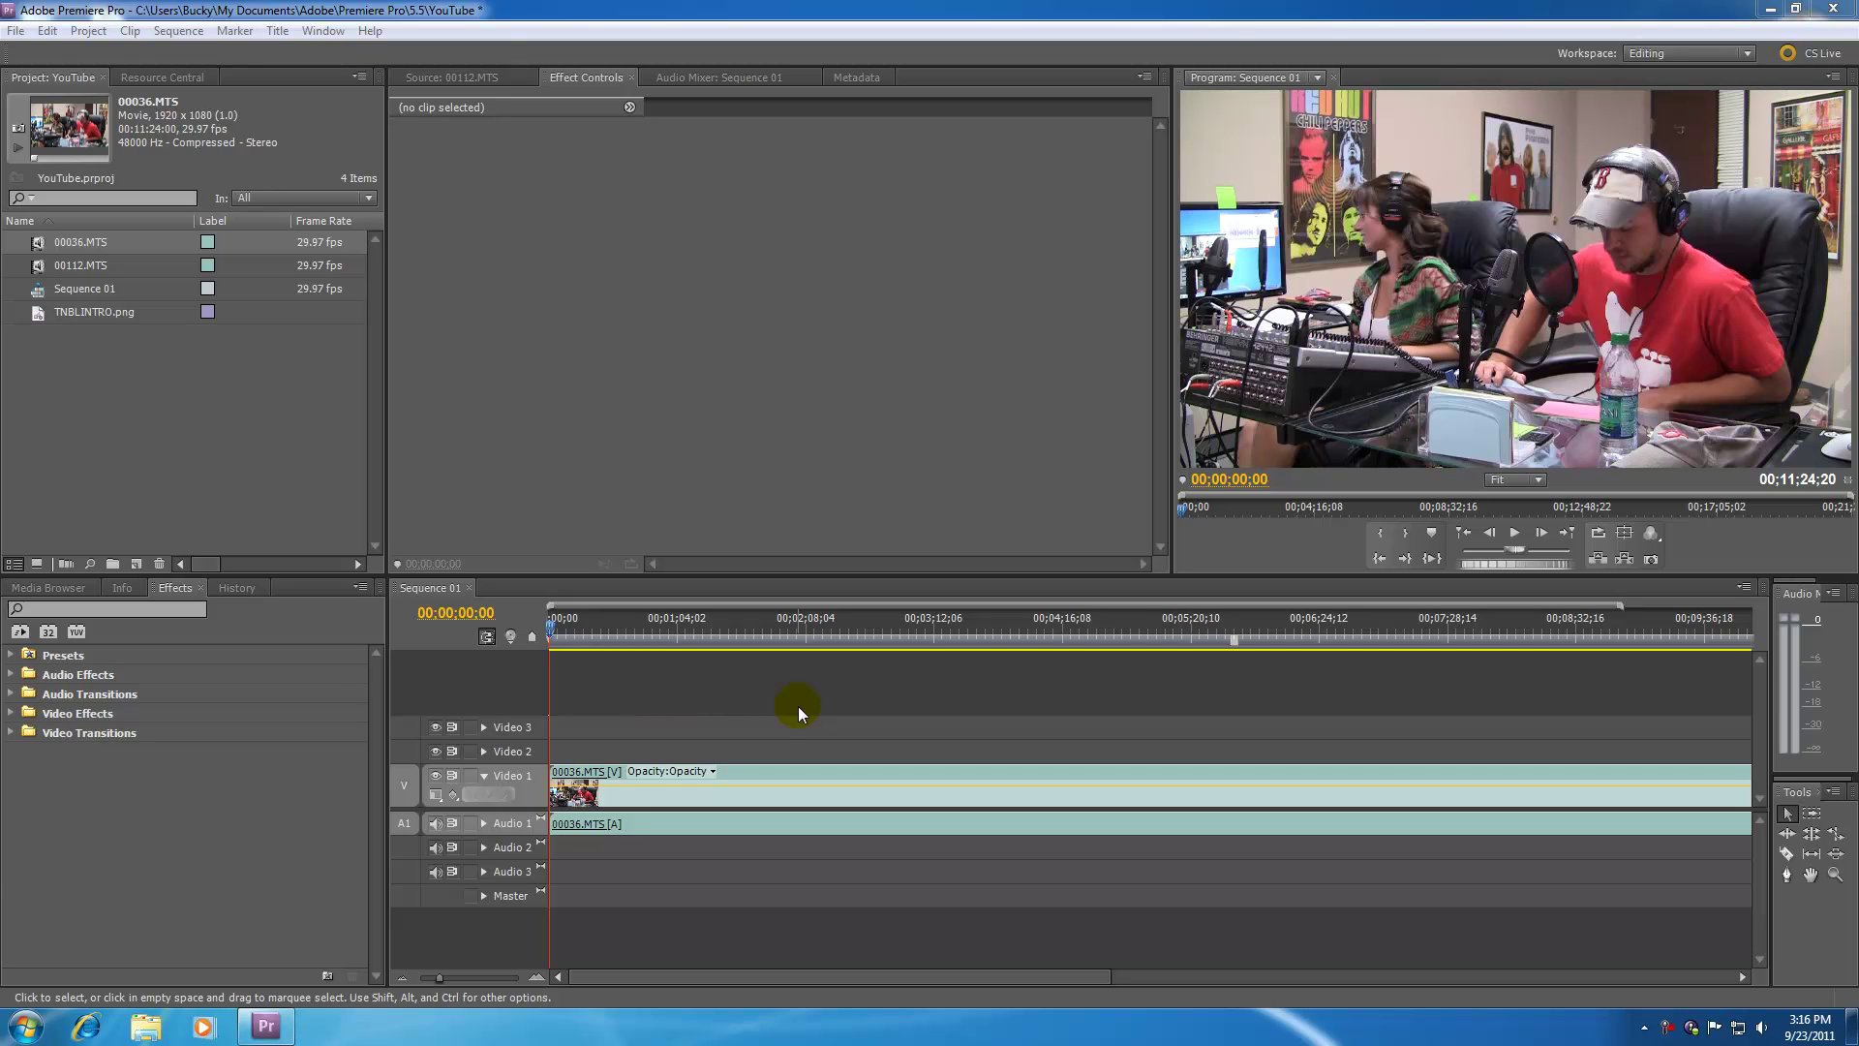
Select the 00036.MTS clip on Video 1 so Effect Controls lists its fixed effects
left_click(774, 800)
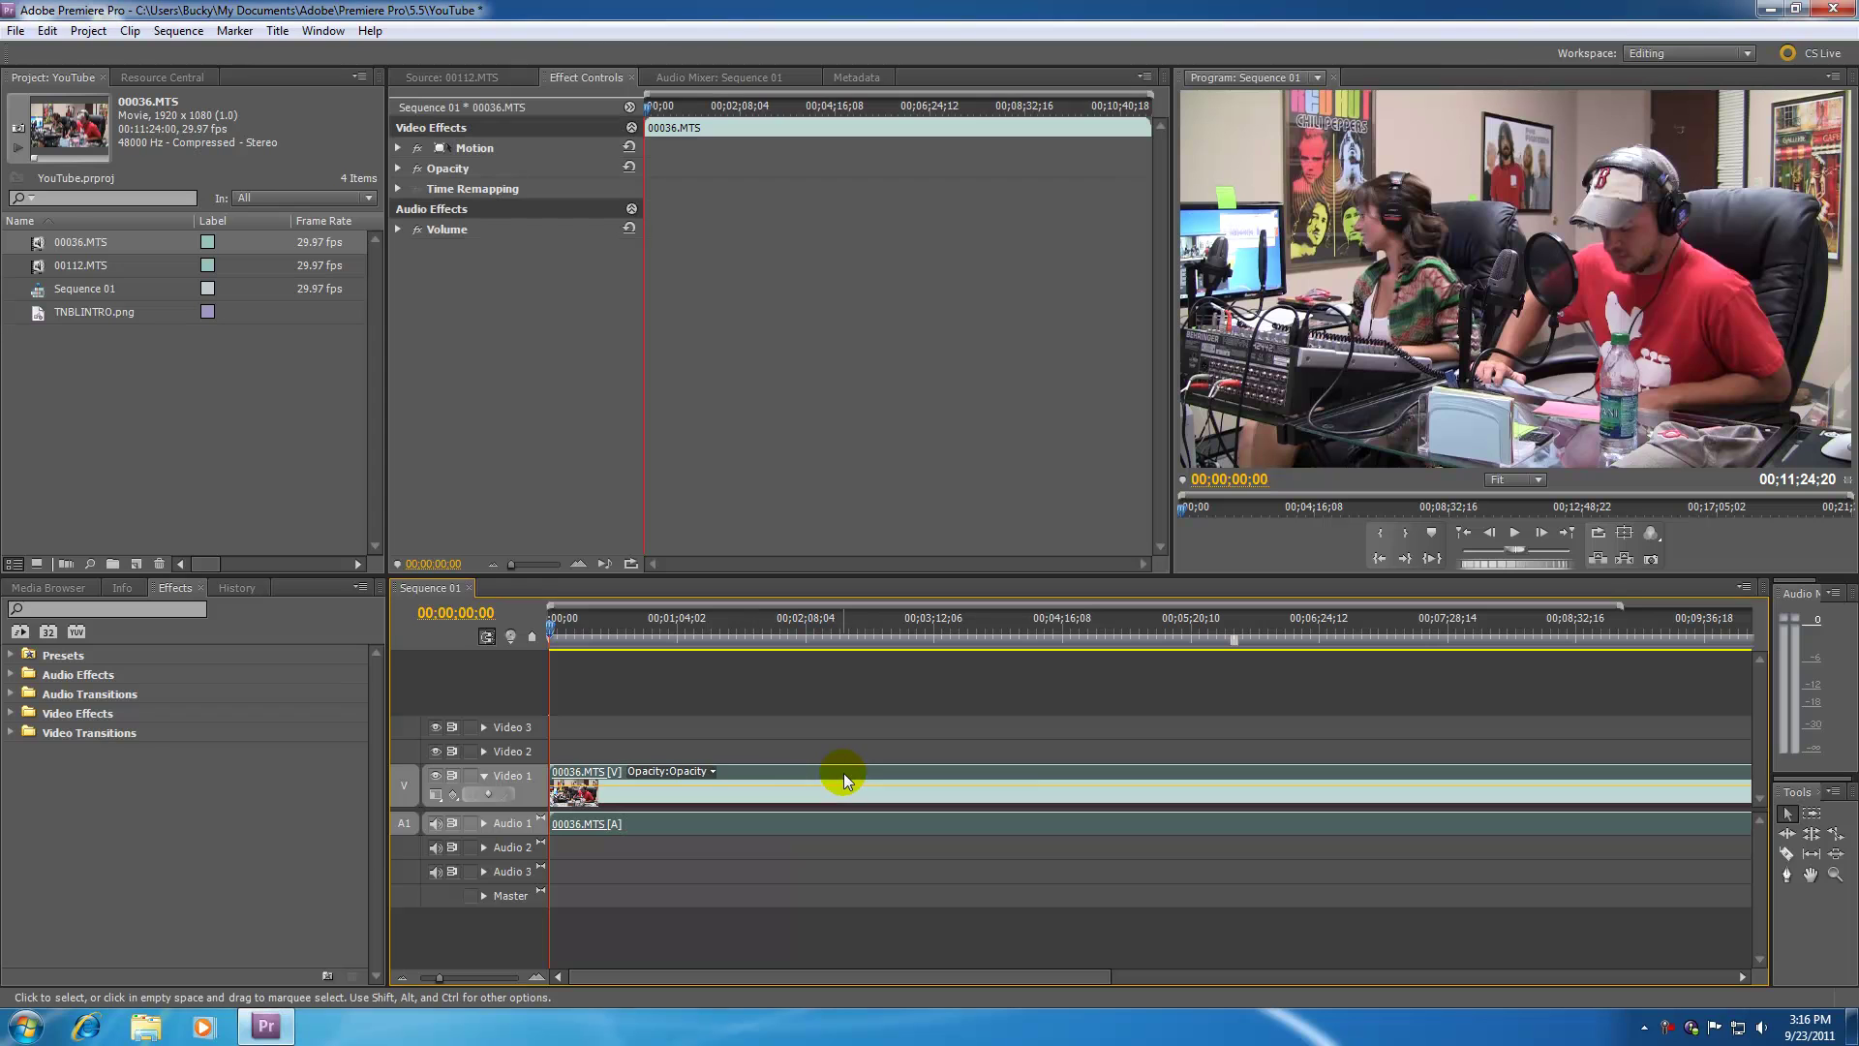
left_click(110, 610)
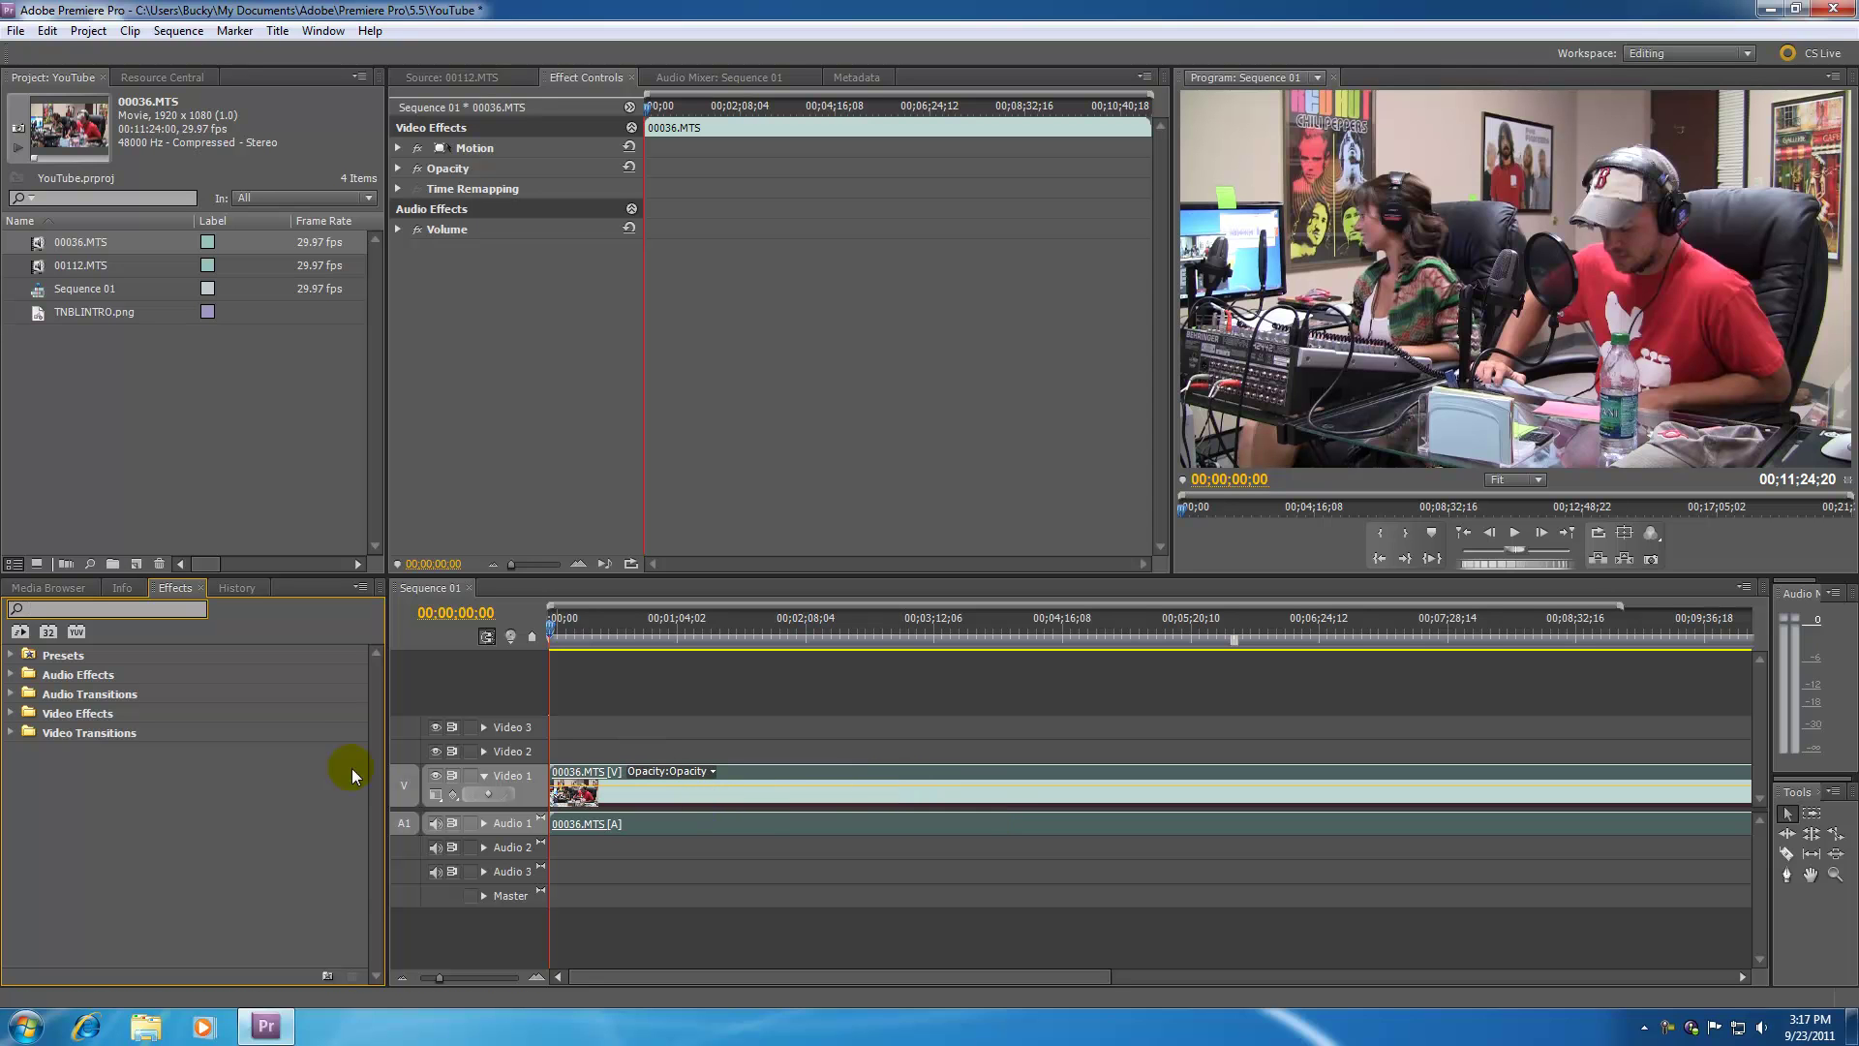
Drag Video Effects > Stylize > Posterize onto the clip on Video 1
left_click(10, 714)
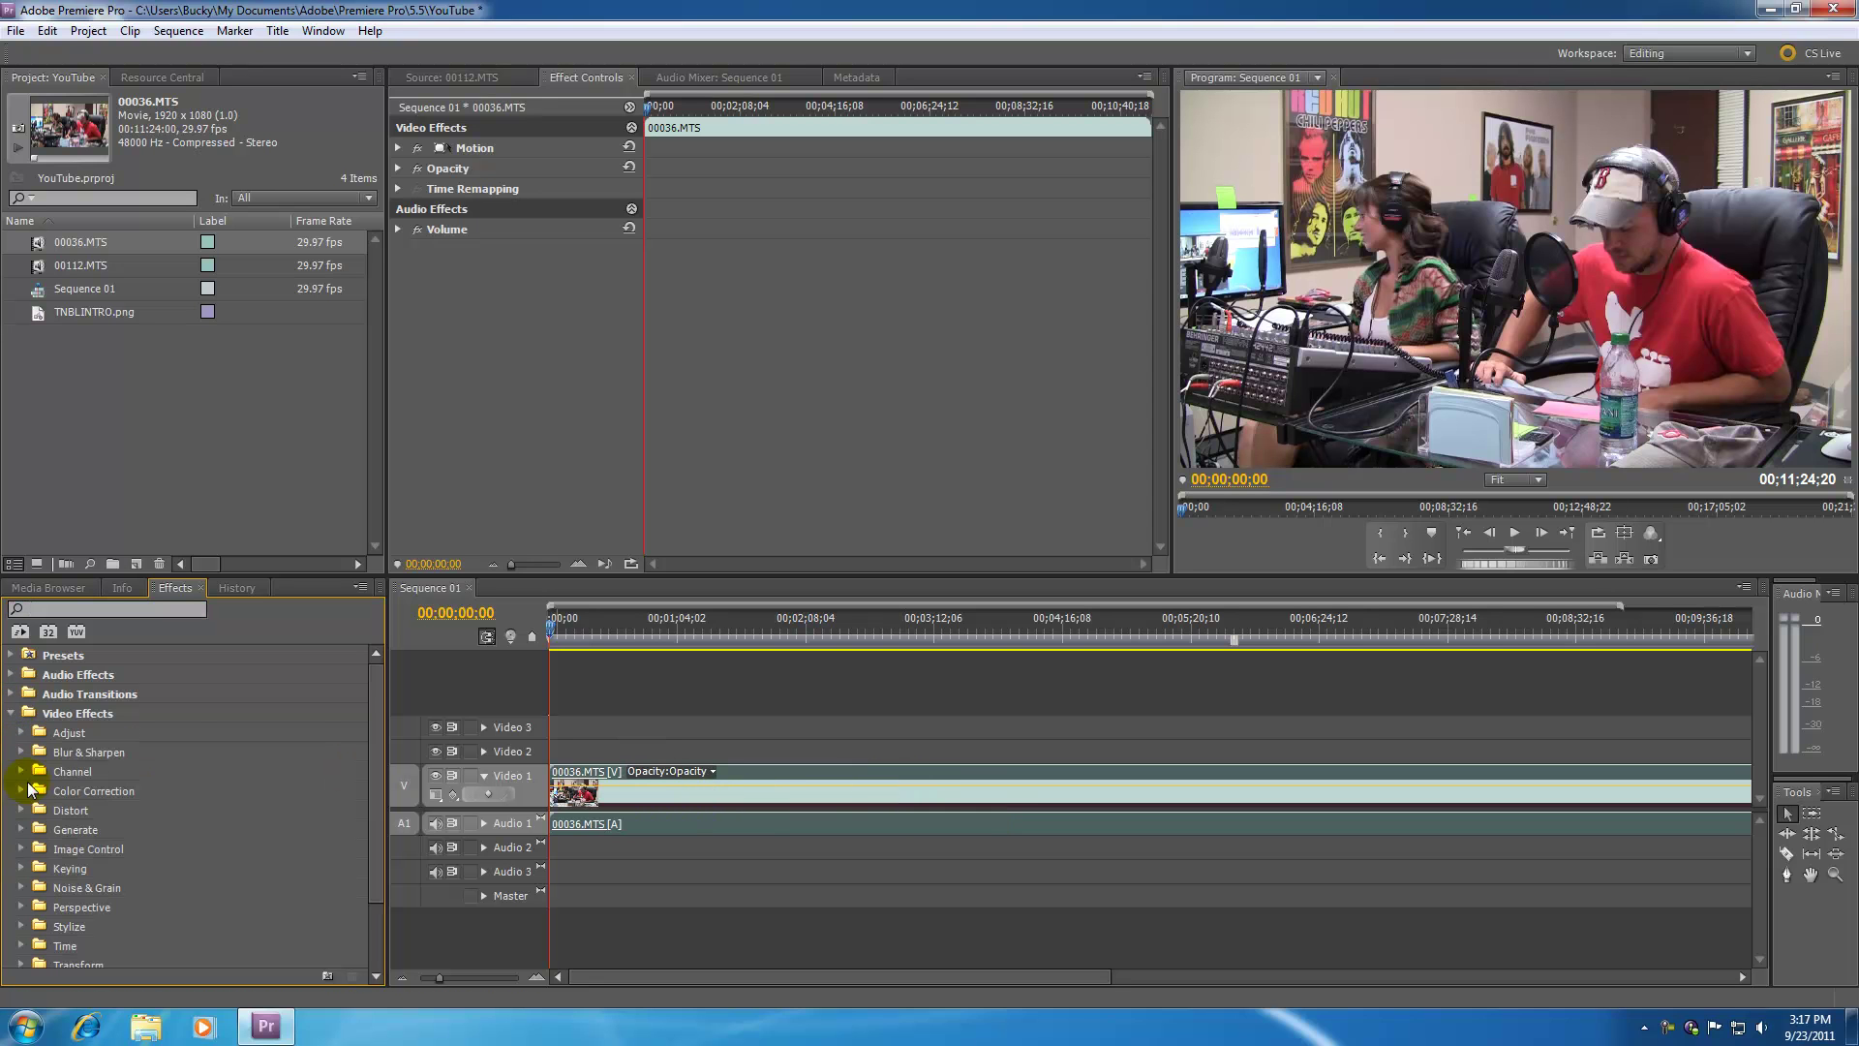
scroll(50, 788, "down", 2)
scroll(51, 788, "down", 1)
scroll(51, 788, "down", 1)
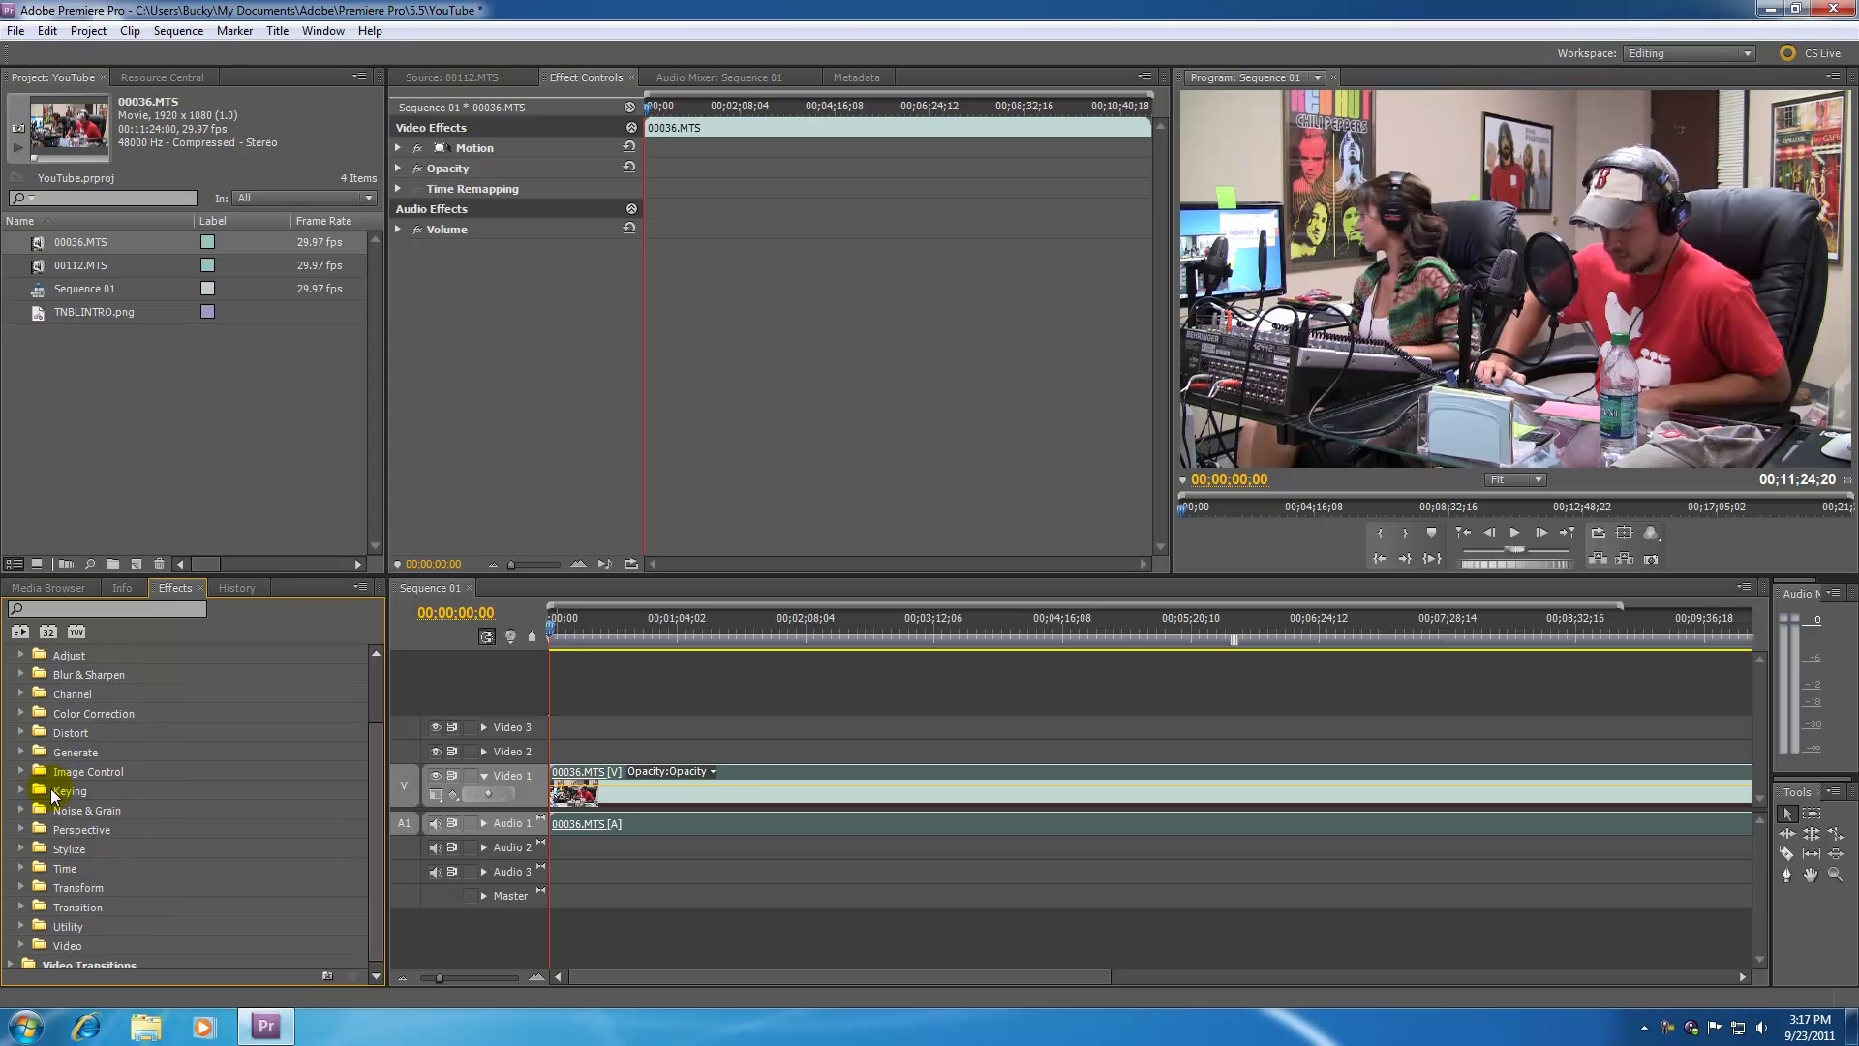
left_click(20, 848)
scroll(88, 826, "down", 3)
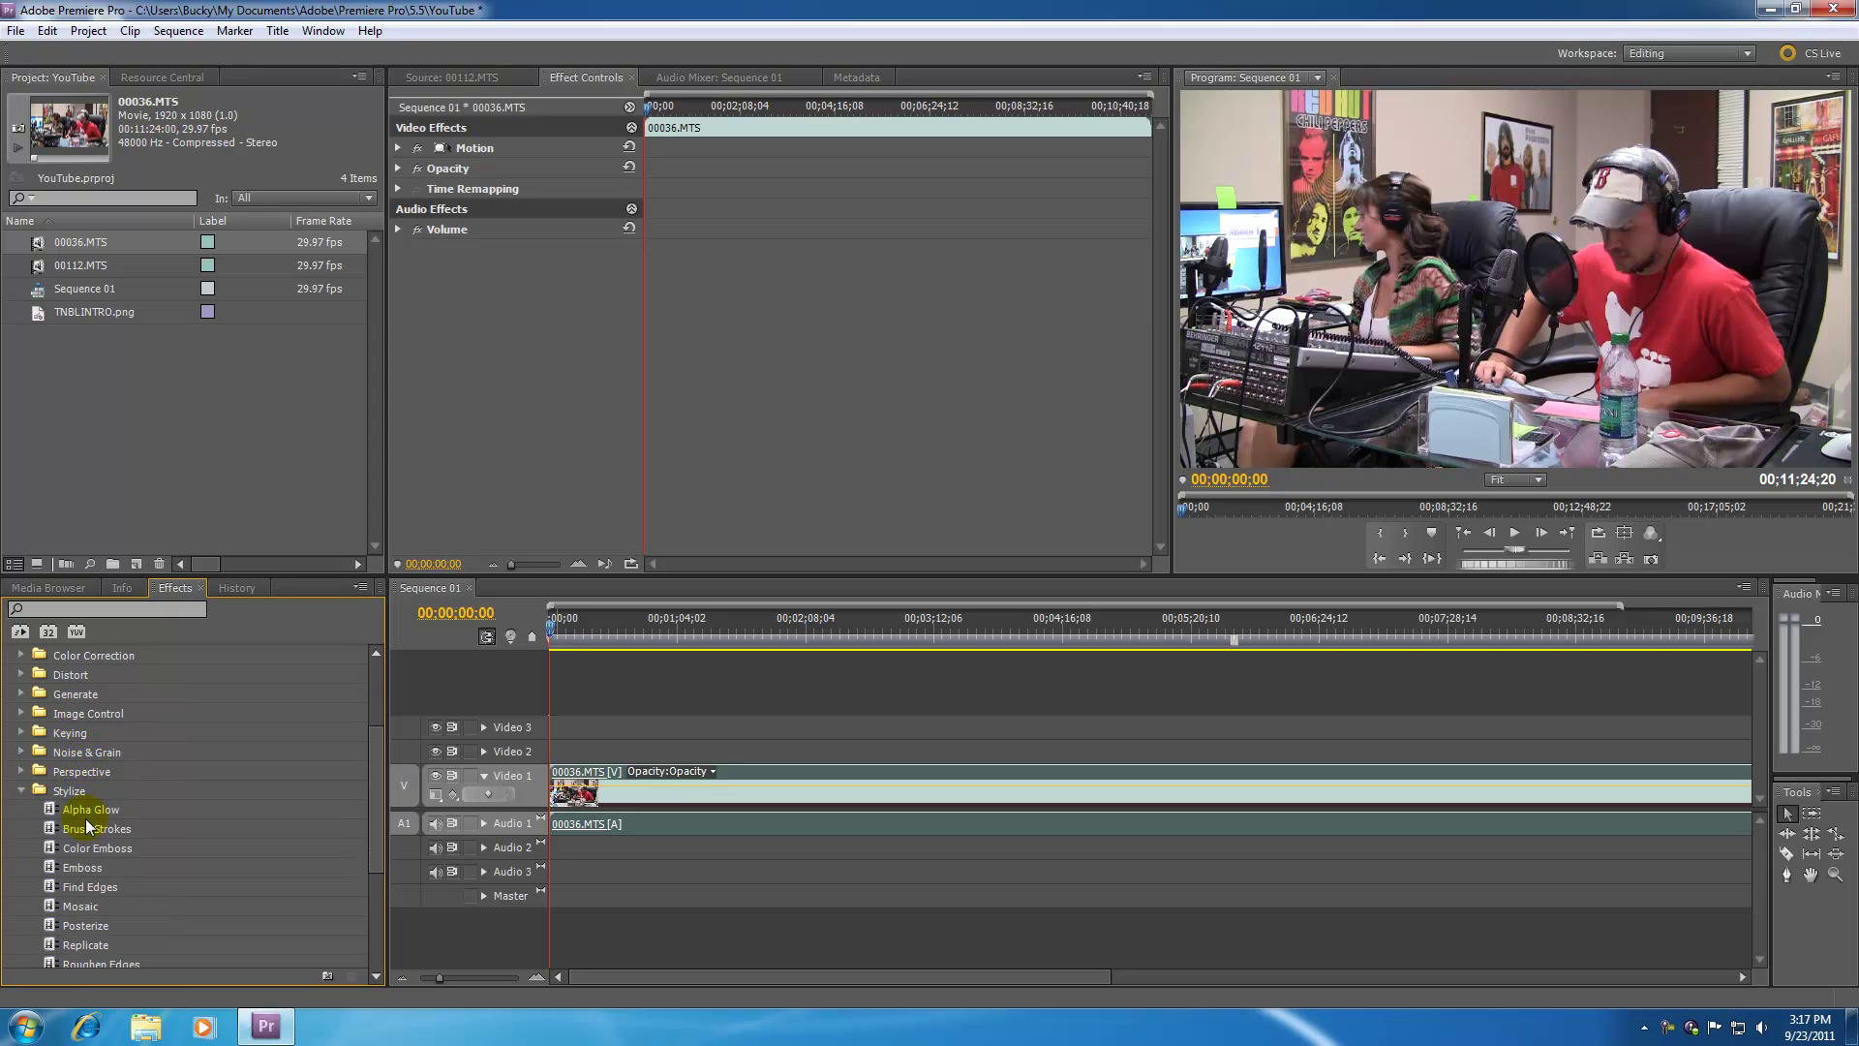
scroll(88, 826, "down", 2)
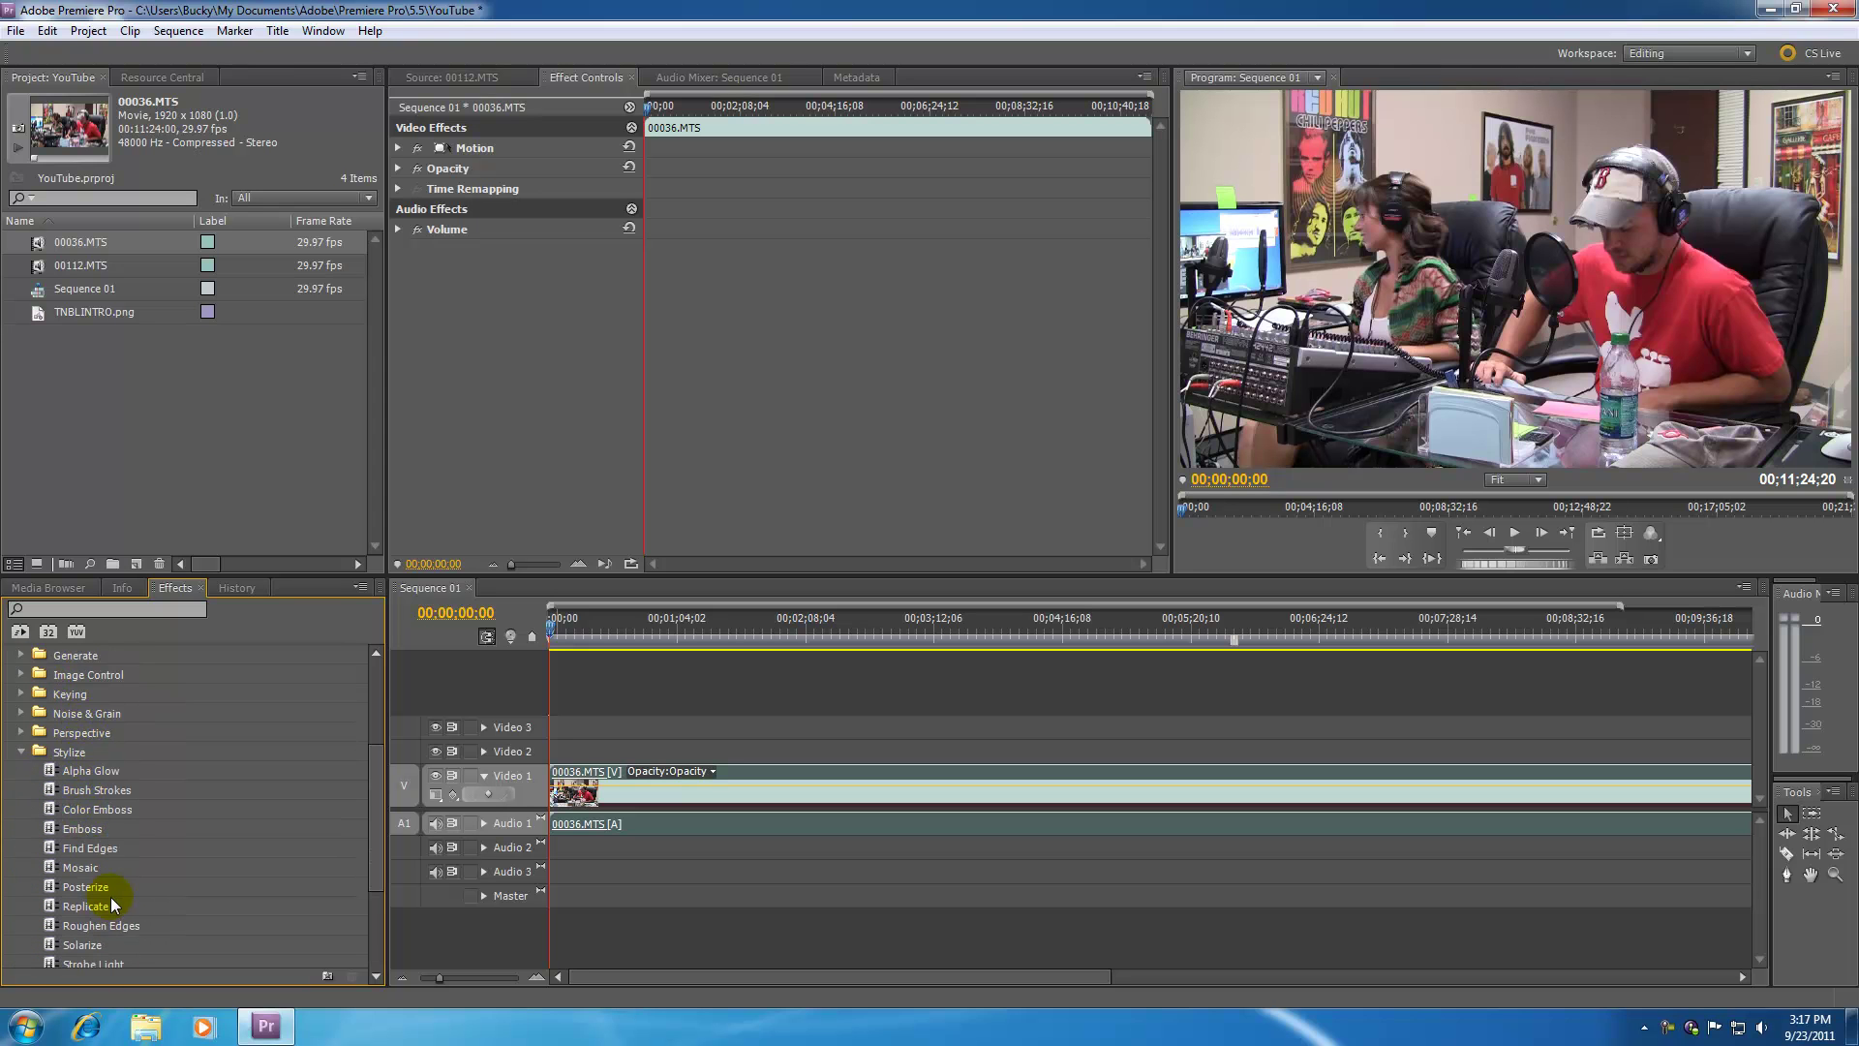
scroll(98, 910, "down", 4)
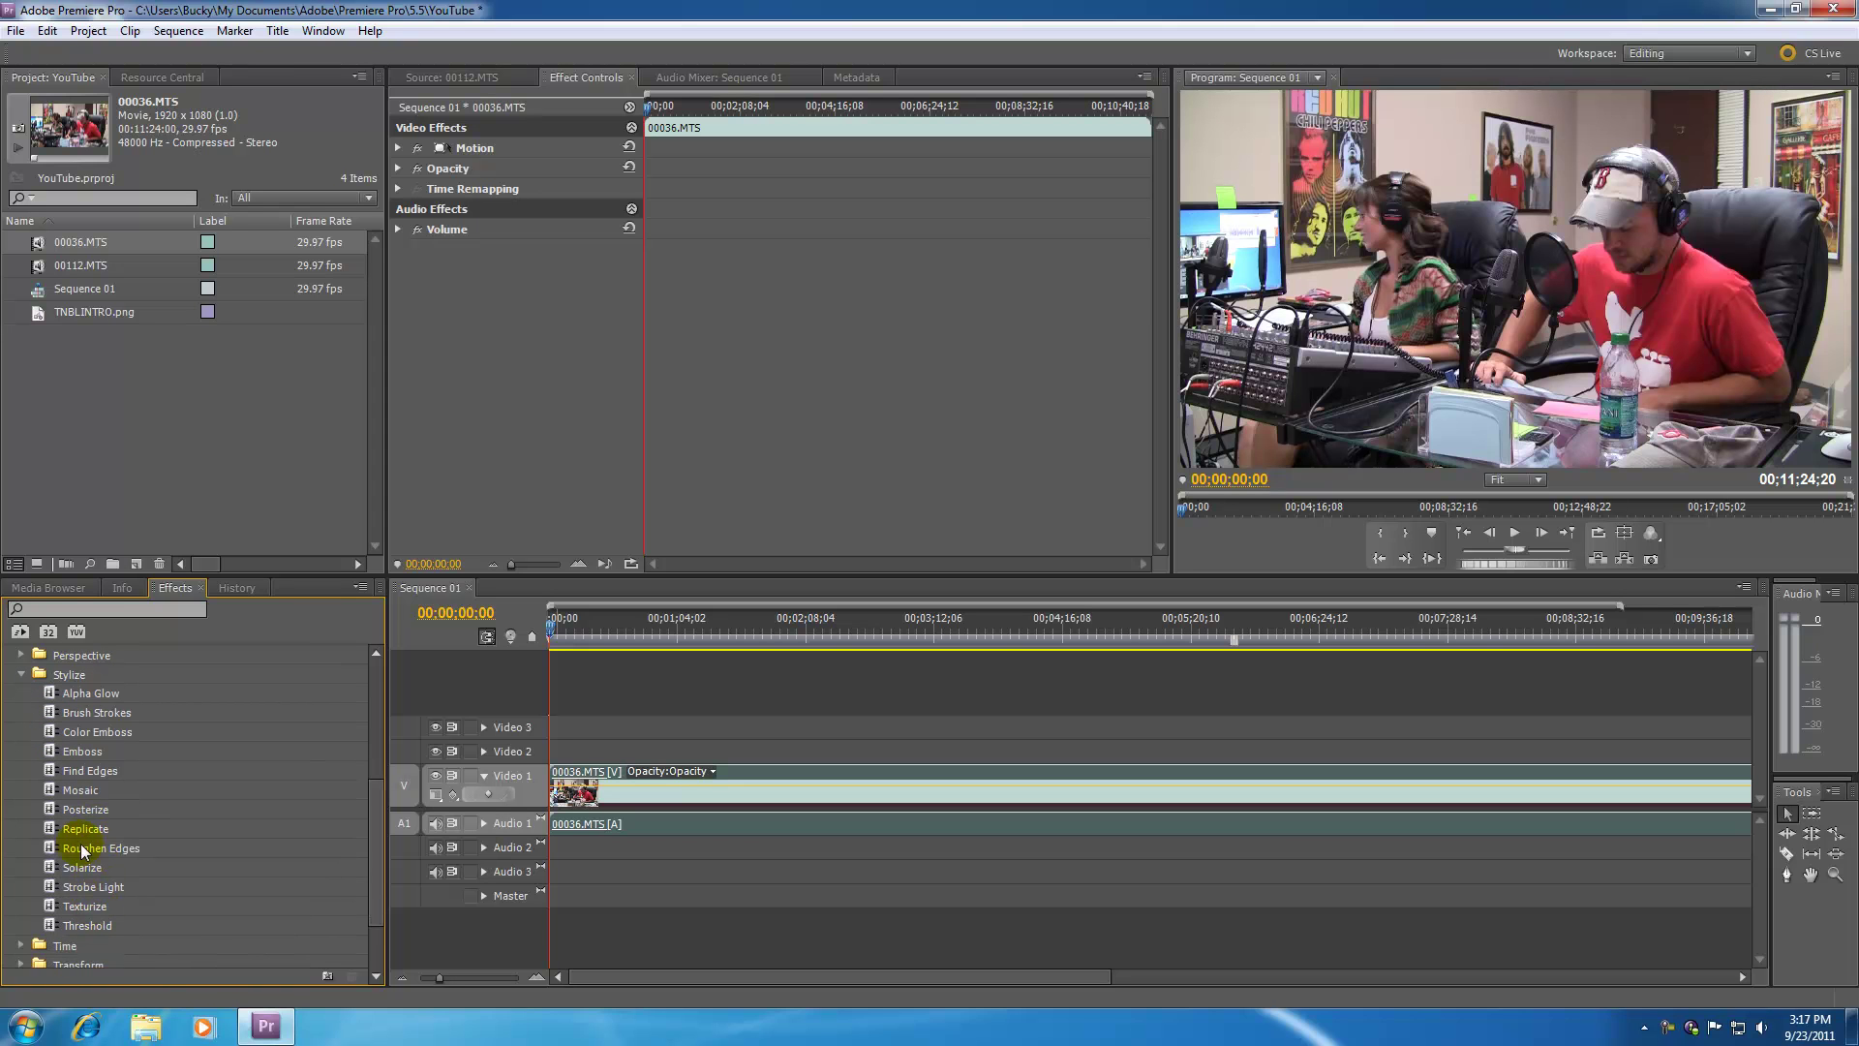
left_click_drag(54, 805, 815, 785)
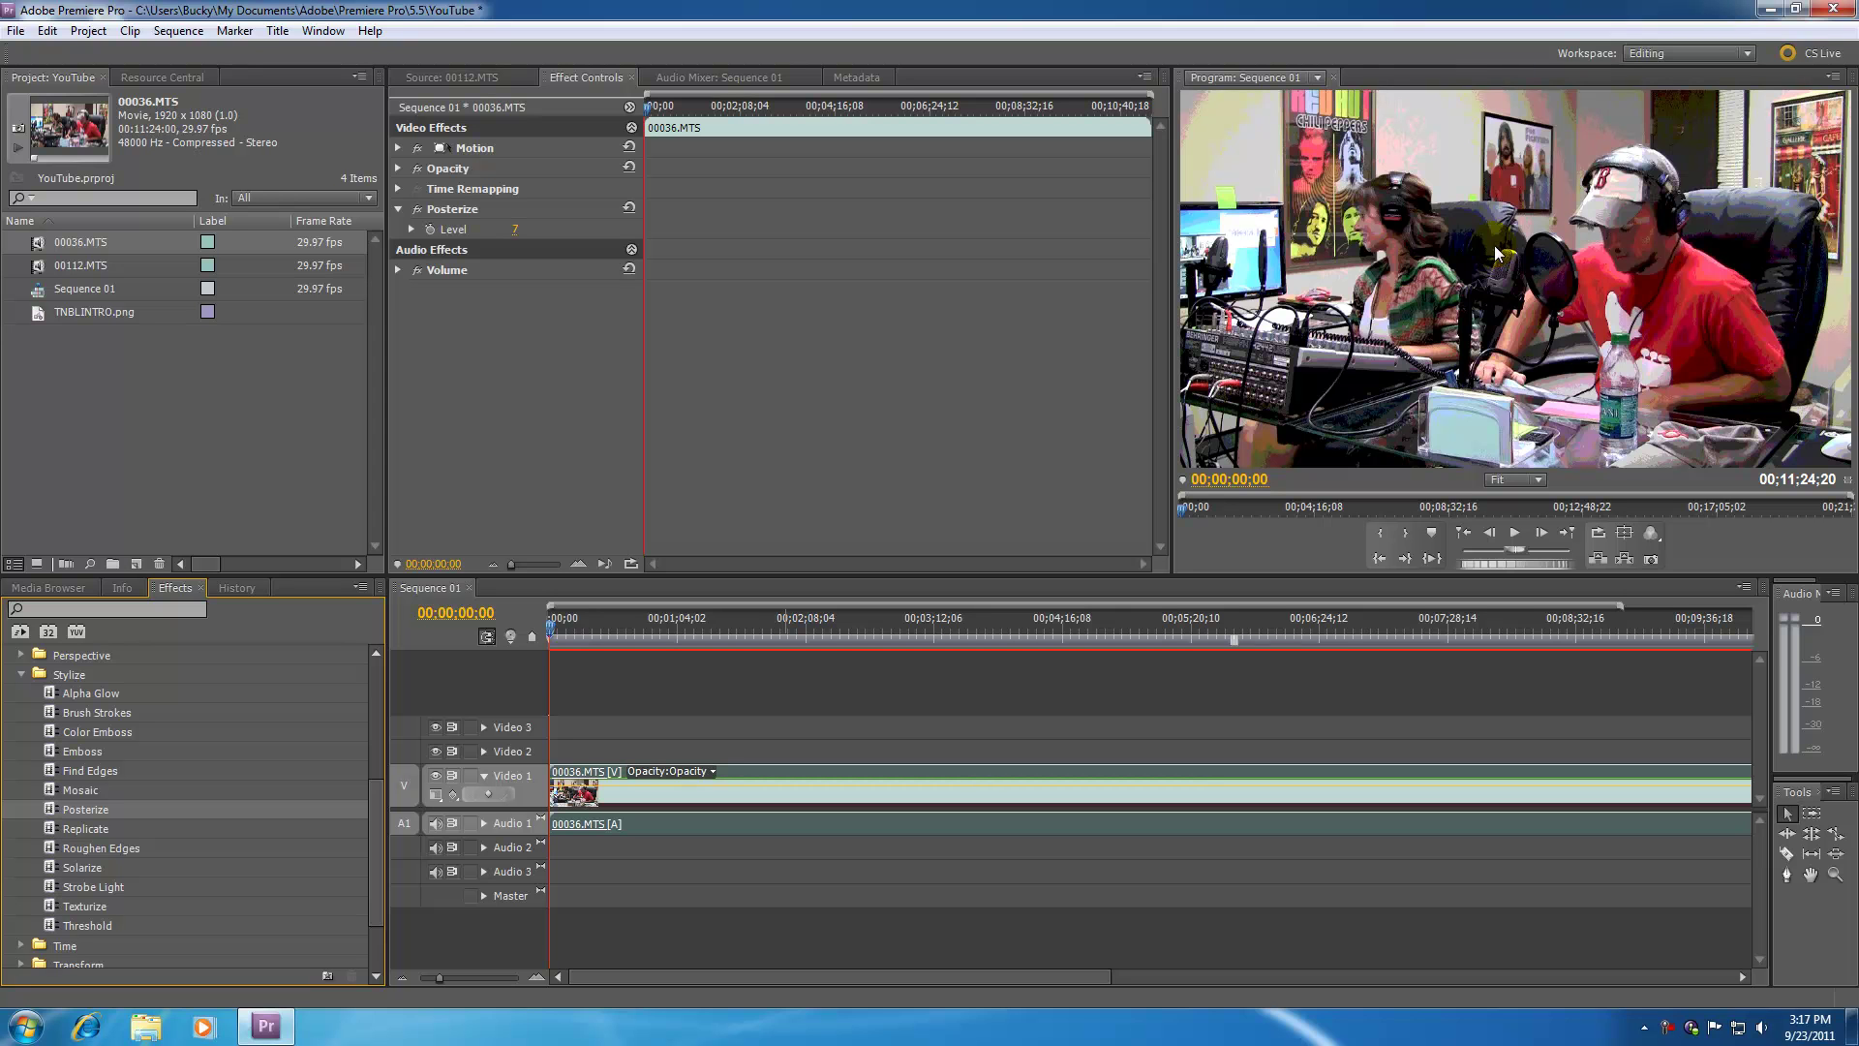
Switch Posterize's fx off to view the original picture
left_click(395, 235)
left_click(416, 209)
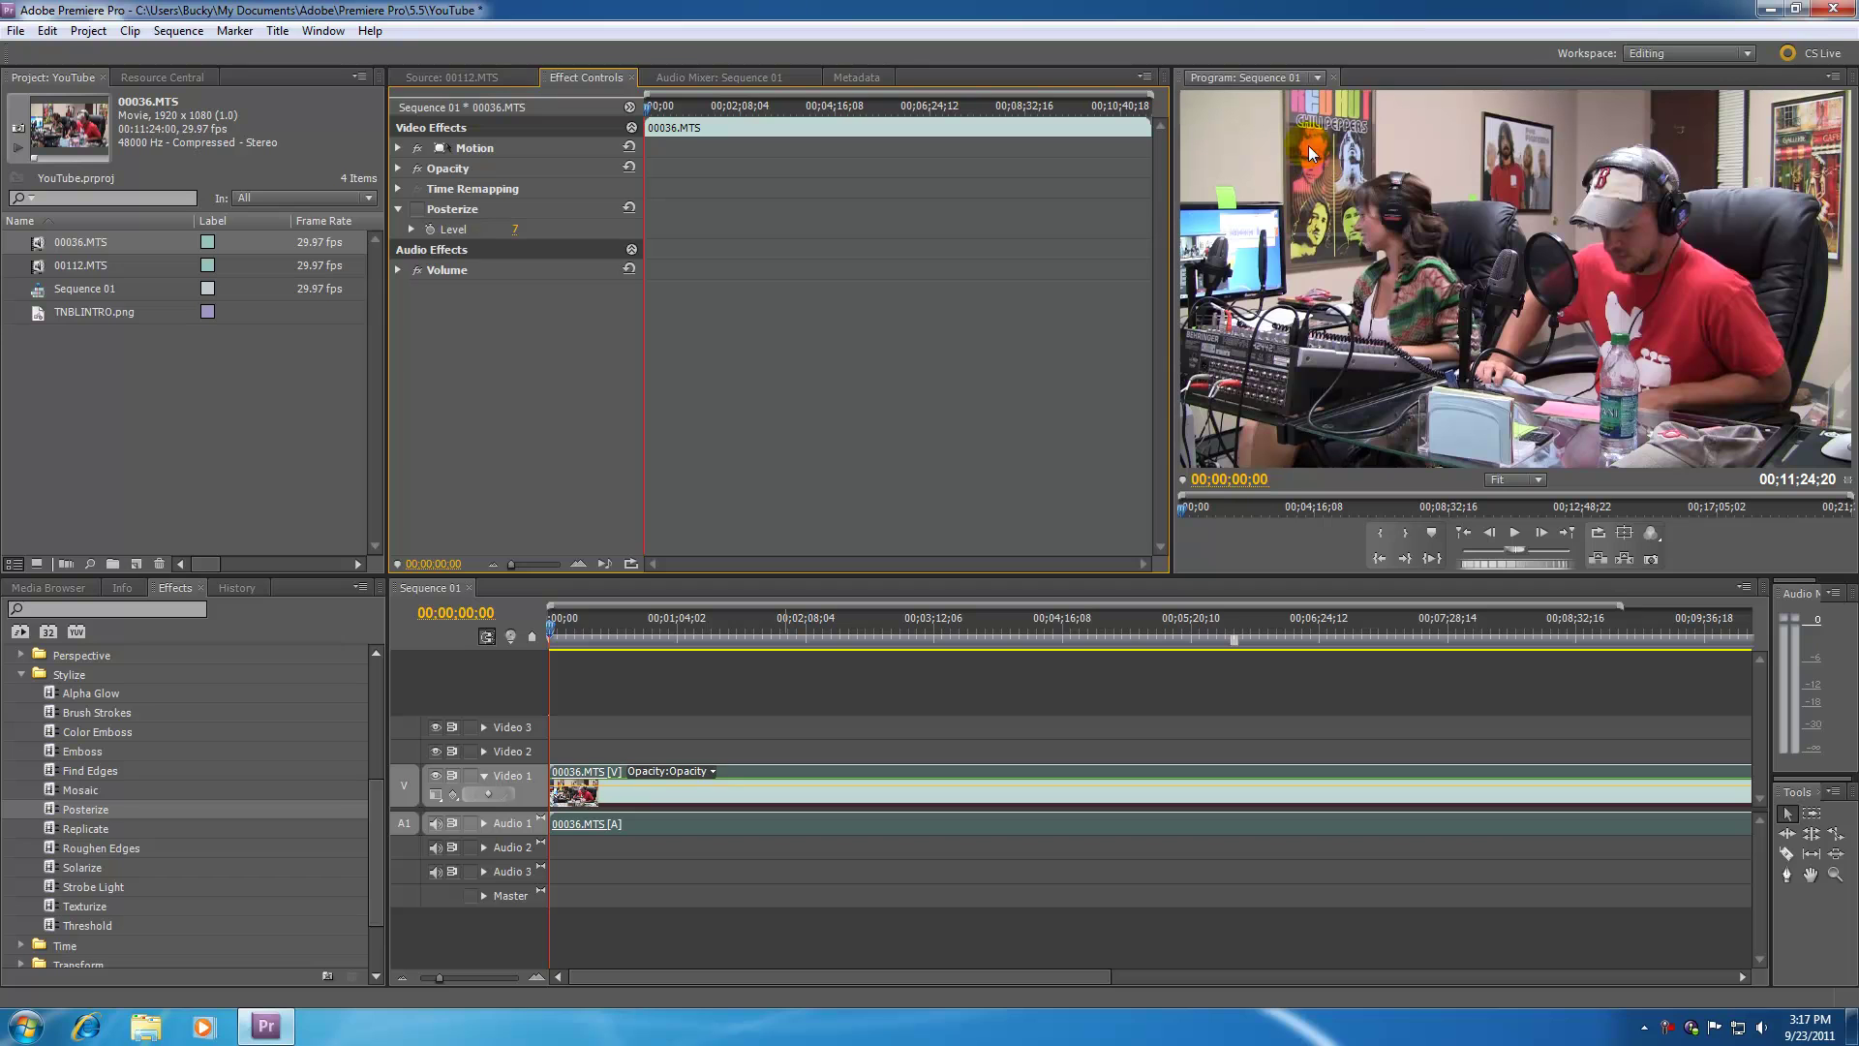
left_click(1302, 175)
left_click(1461, 159)
left_click(1573, 329)
left_click(1328, 277)
left_click(1360, 344)
left_click(507, 402)
Re-enable Posterize, expand its settings and set Level to 42
left_click(416, 209)
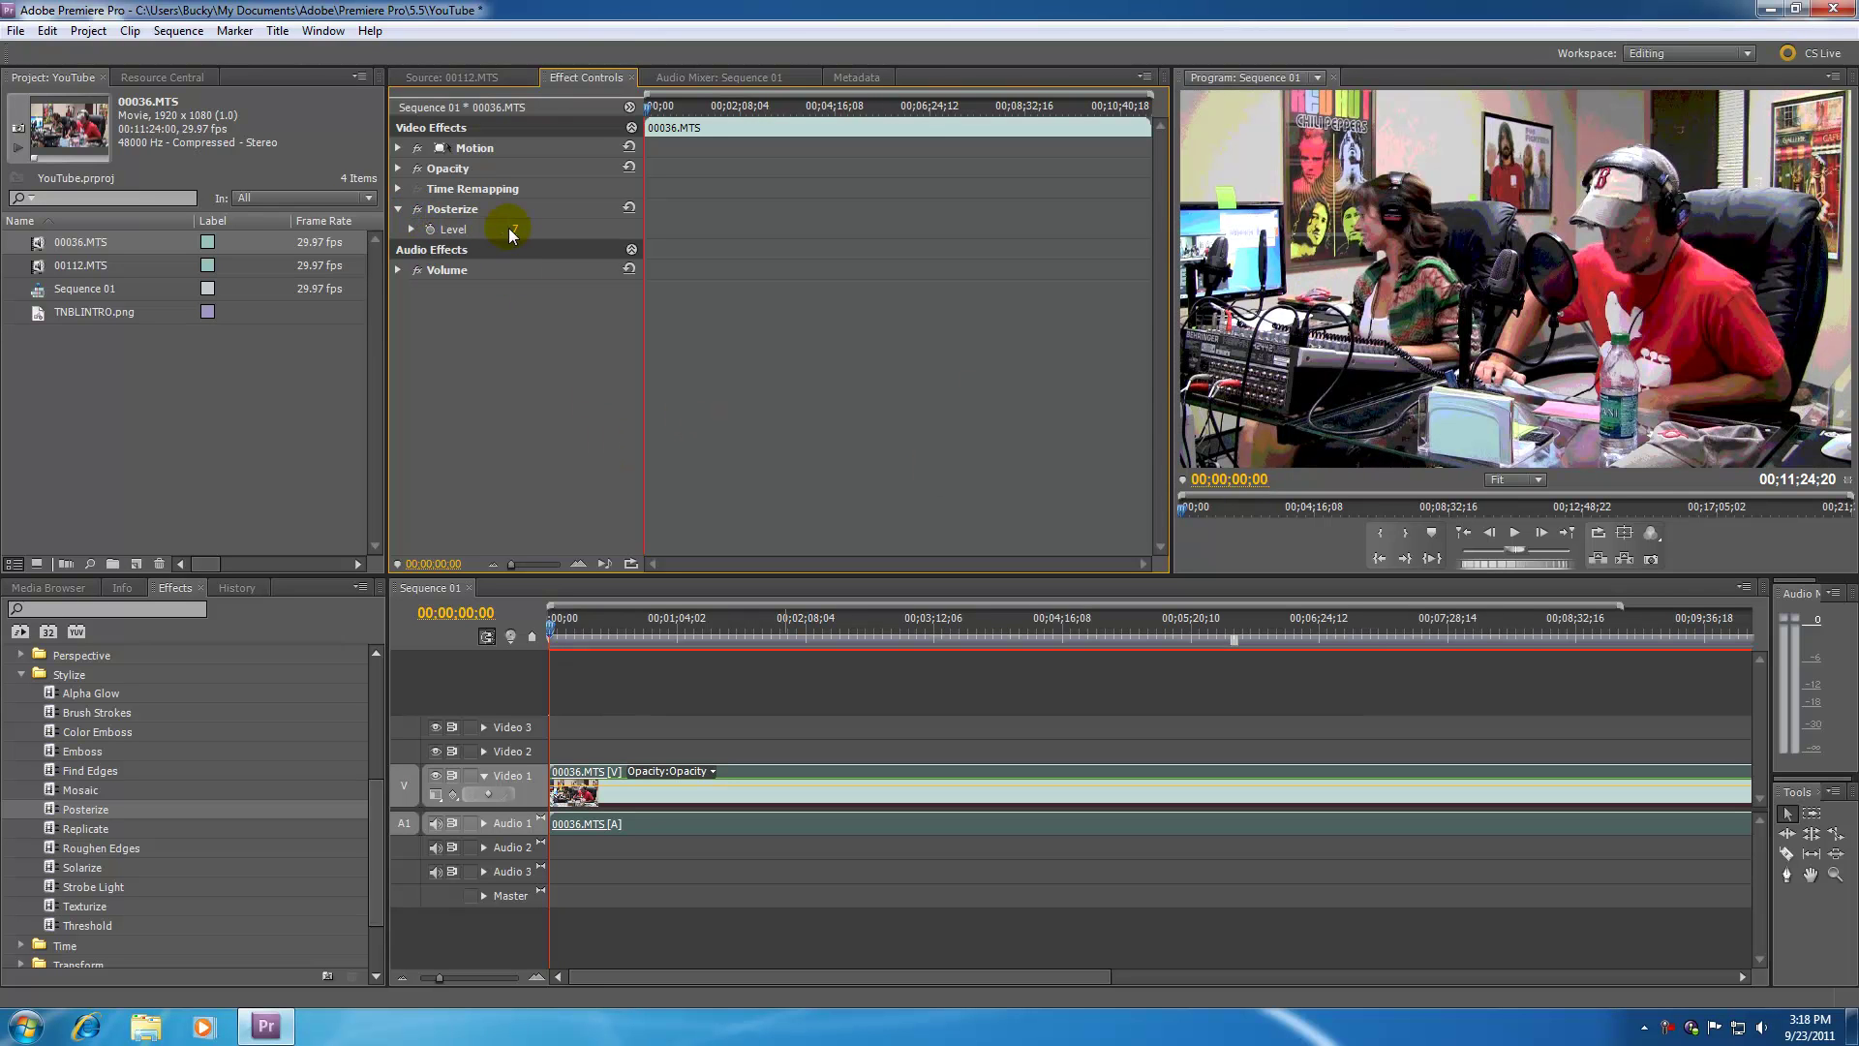
left_click(398, 209)
left_click(398, 209)
left_click(518, 230)
type("42")
key("Return")
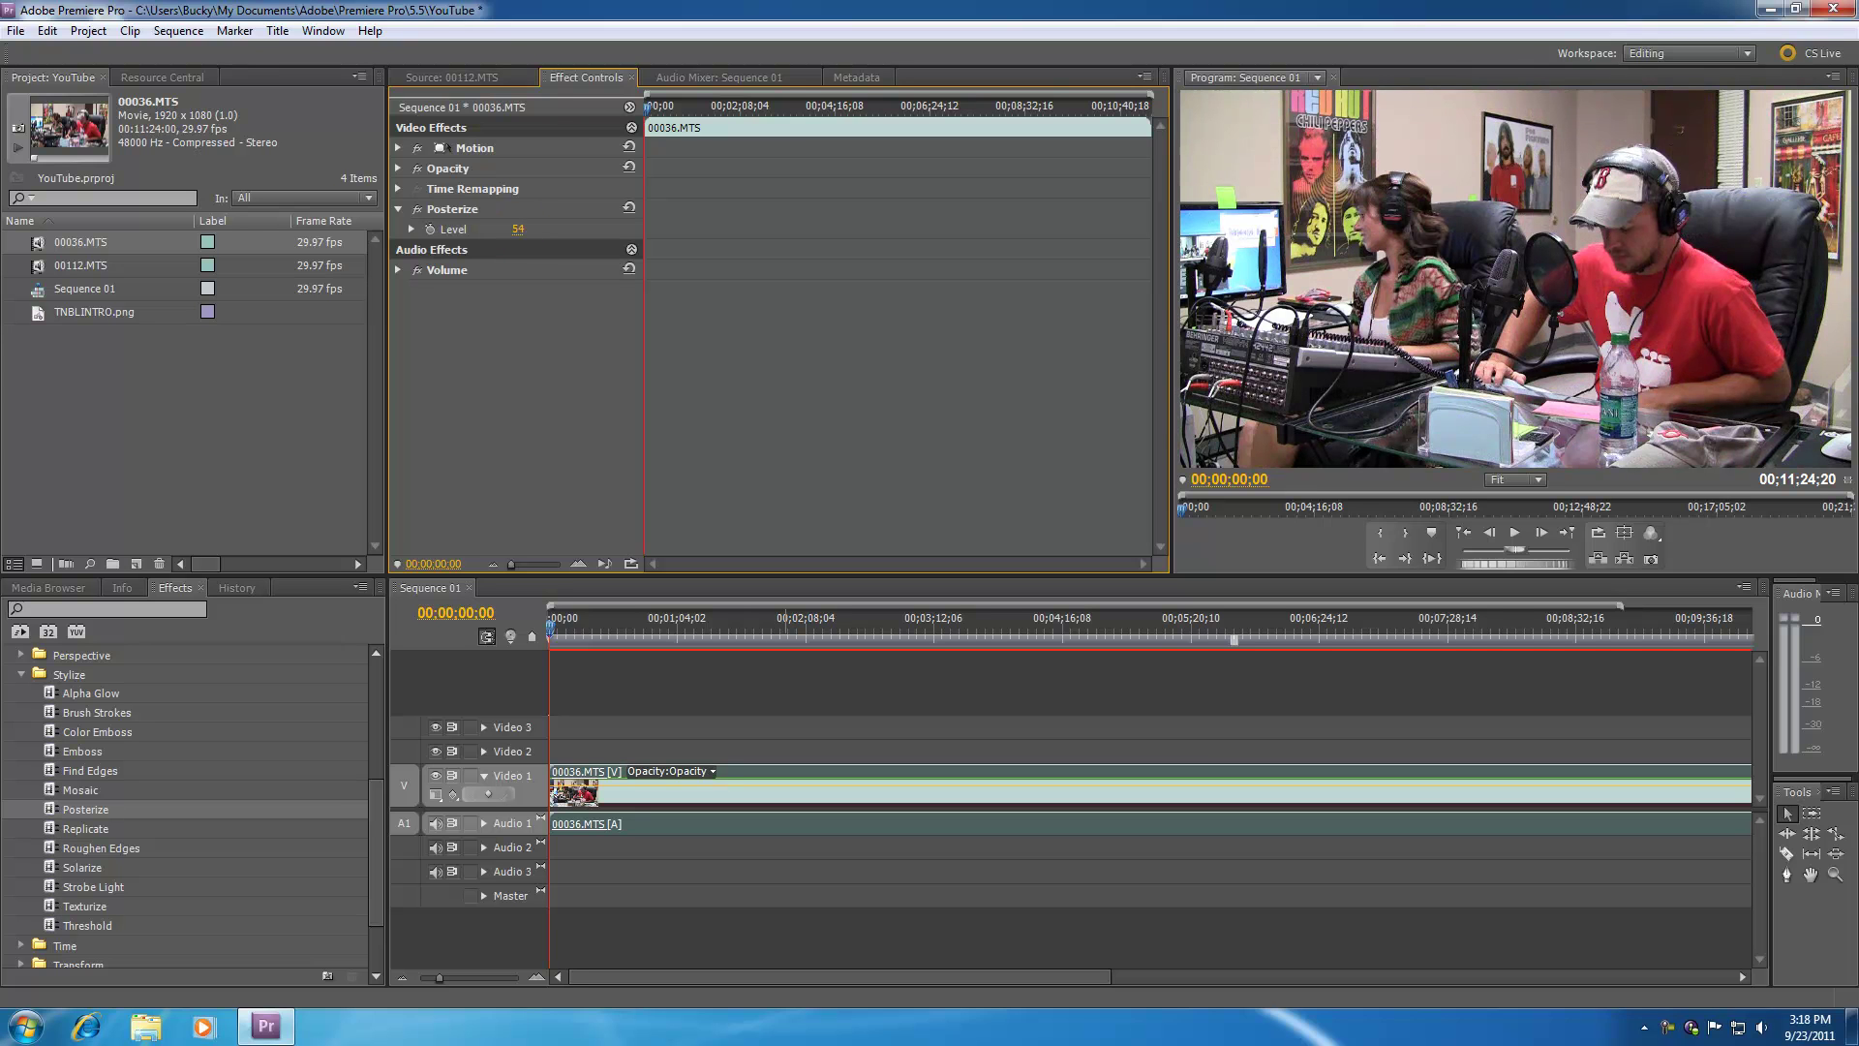
Try Posterize Level values 4 and 2, settling on Level 4
left_click_drag(520, 230, 538, 230)
left_click(538, 227)
type("4")
key("Return")
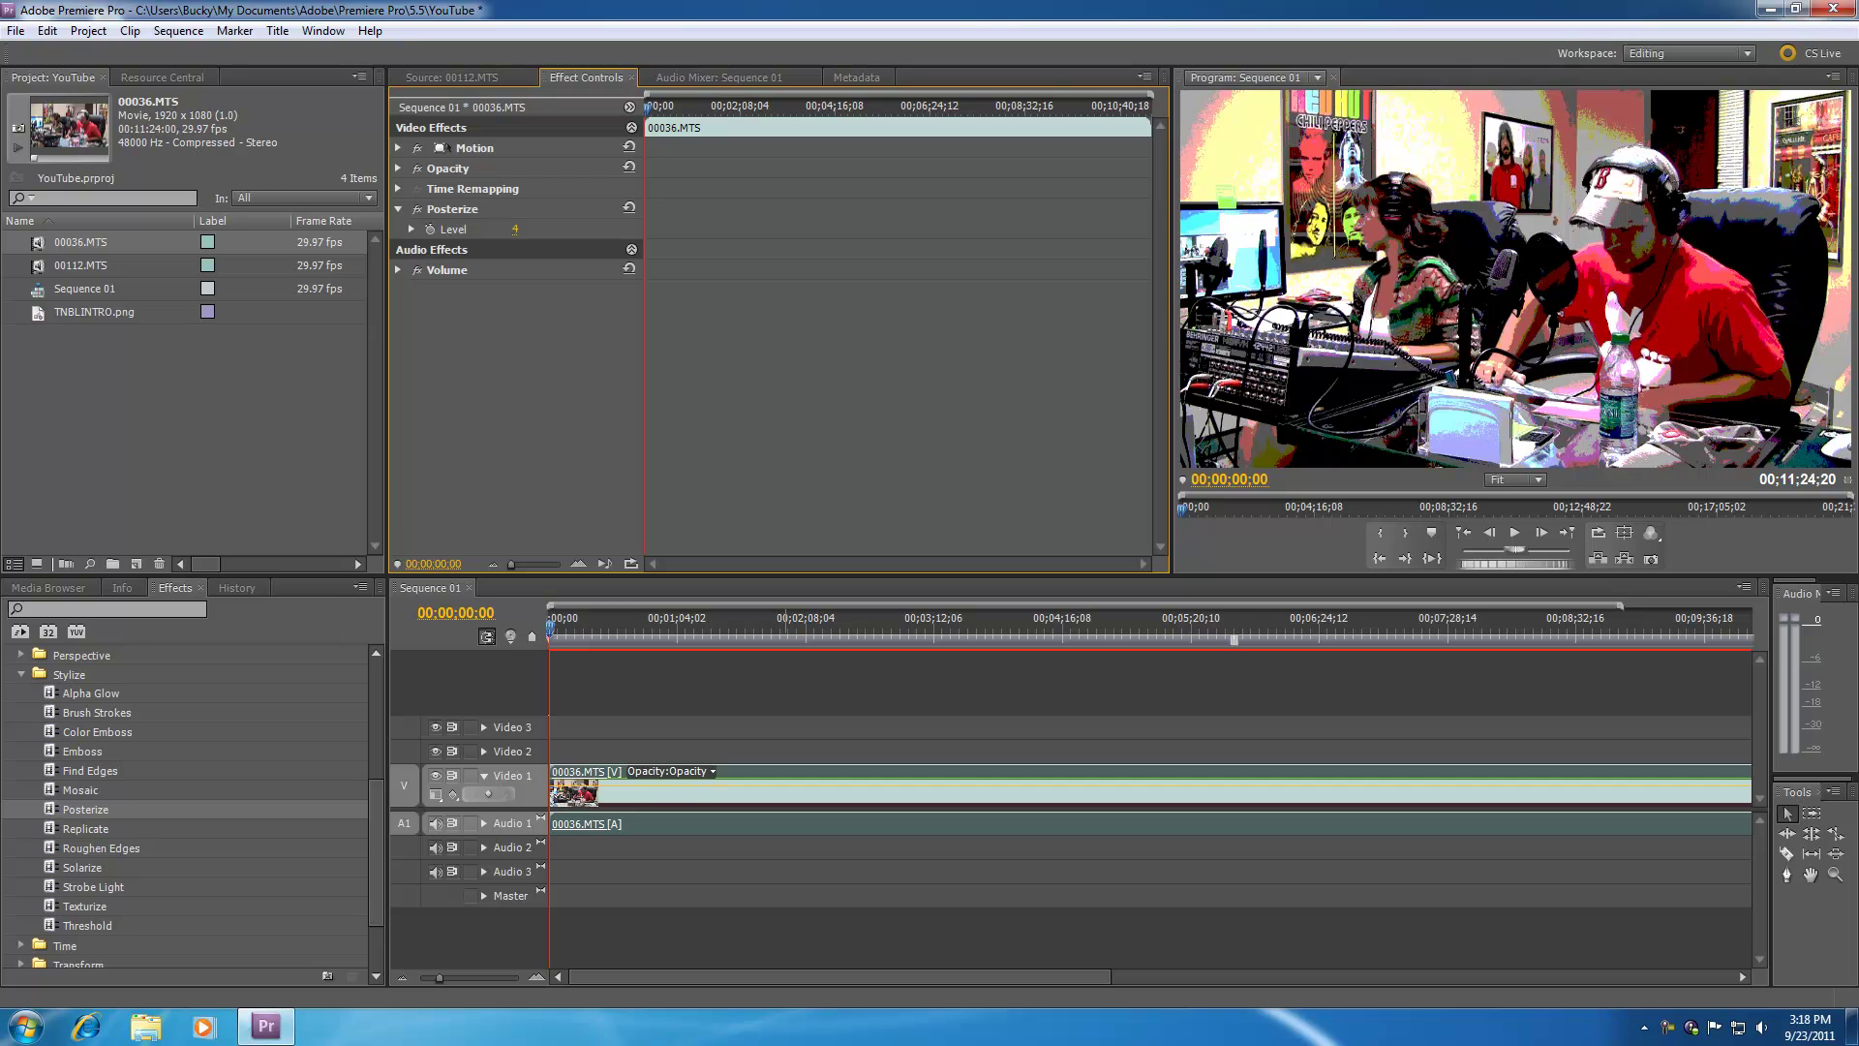
mouse_move(515, 230)
left_mouse_down()
mouse_move(542, 230)
mouse_move(512, 229)
left_mouse_up()
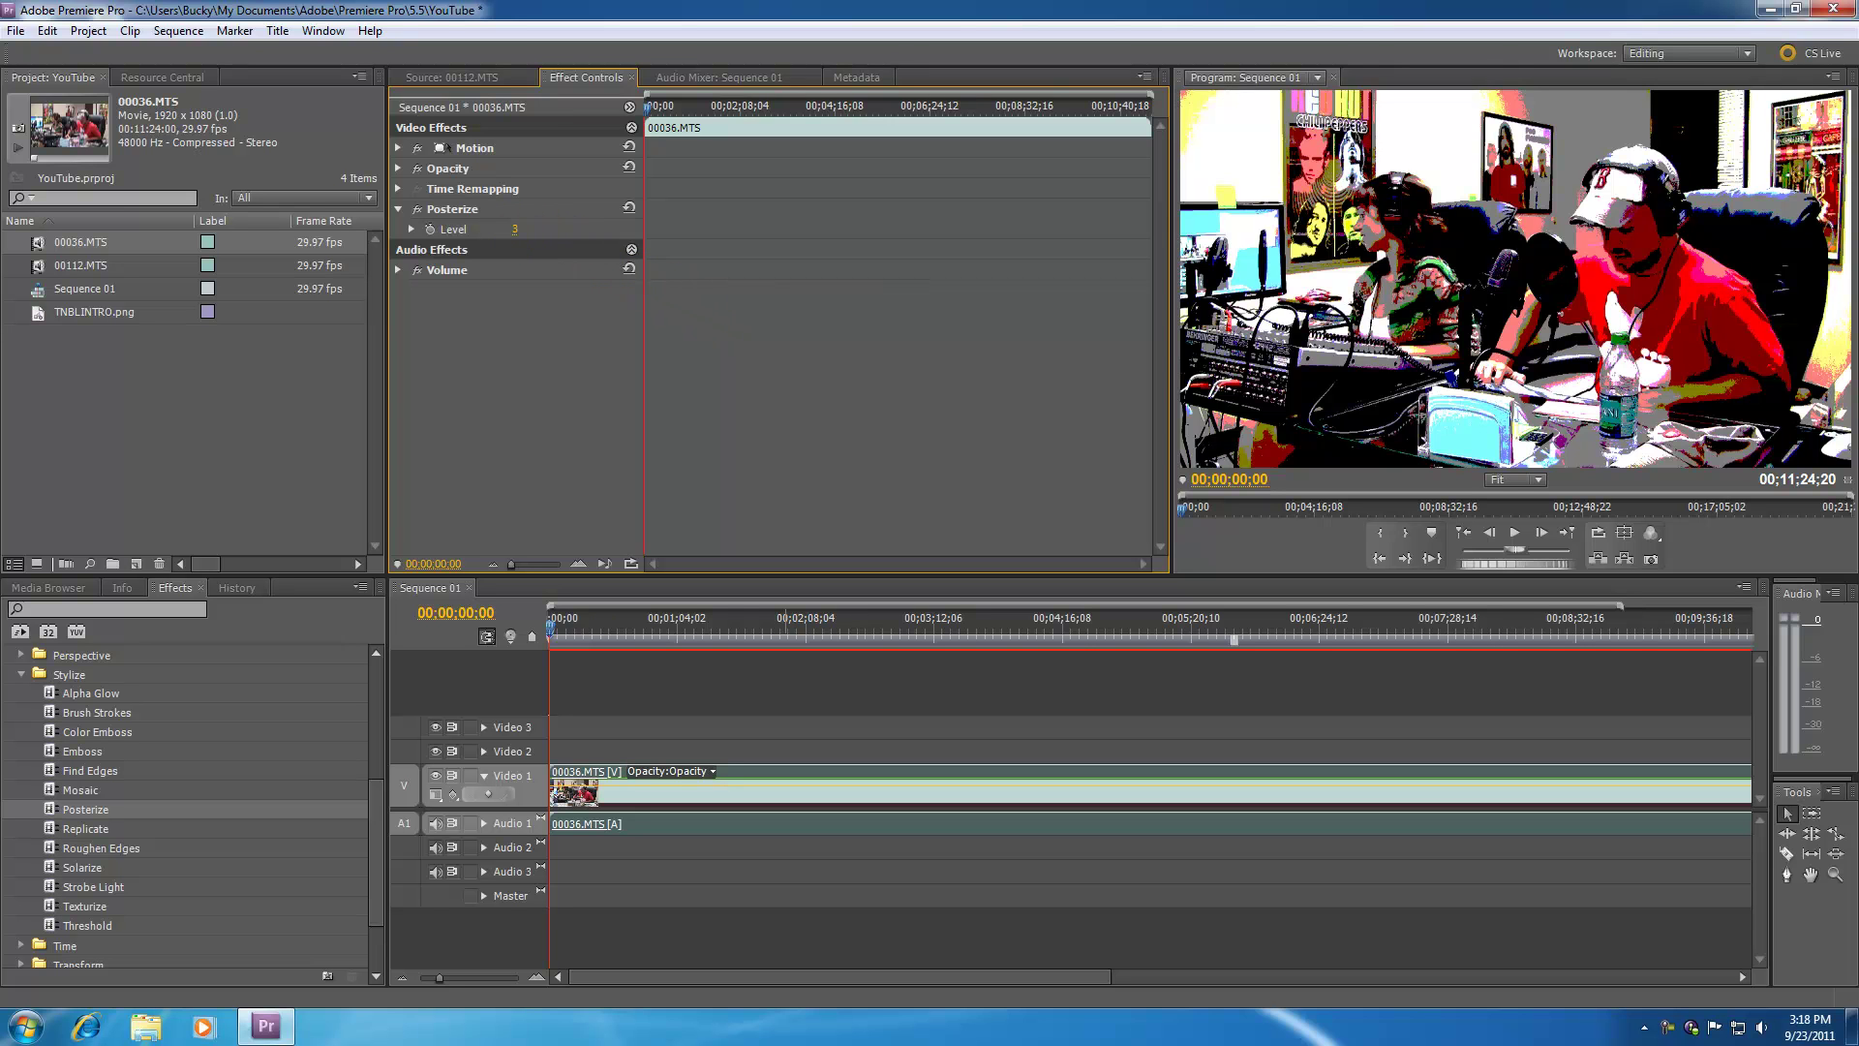
mouse_move(514, 229)
left_mouse_down()
mouse_move(547, 230)
mouse_move(516, 229)
left_mouse_up()
left_click(585, 258)
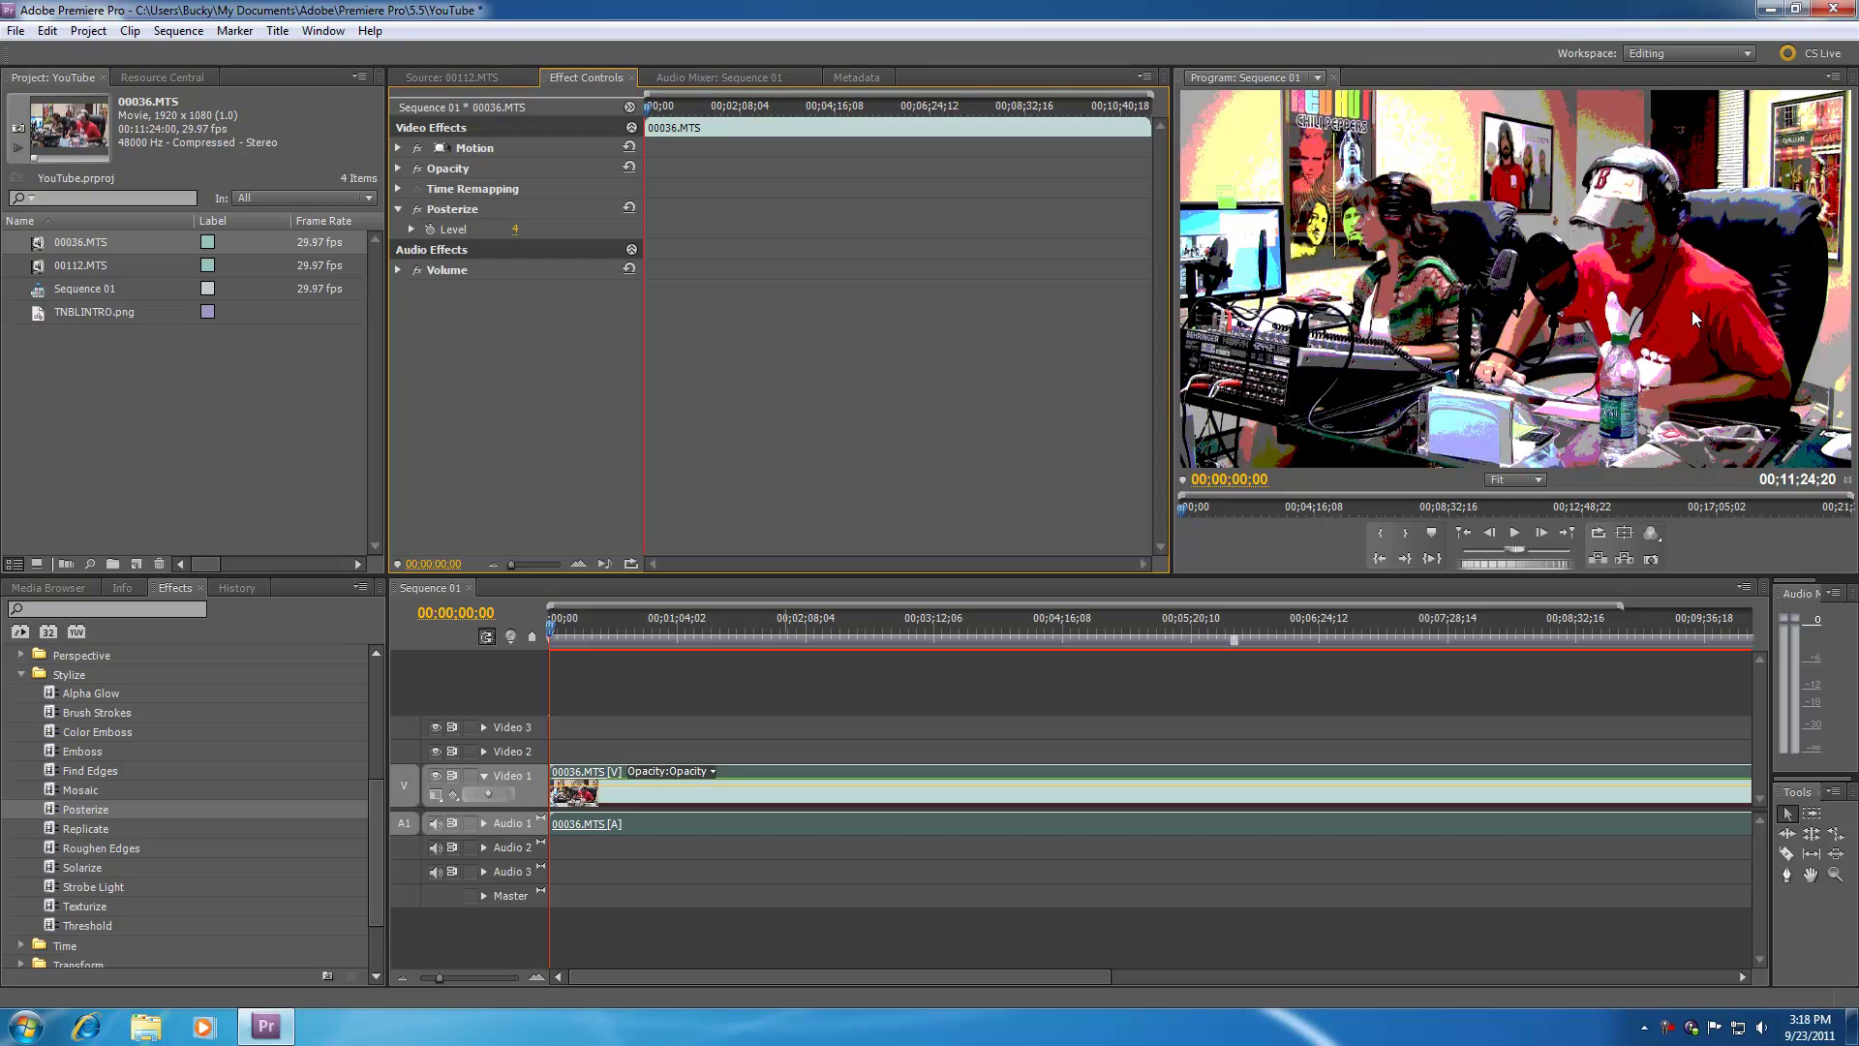
left_click(695, 251)
left_click(457, 210)
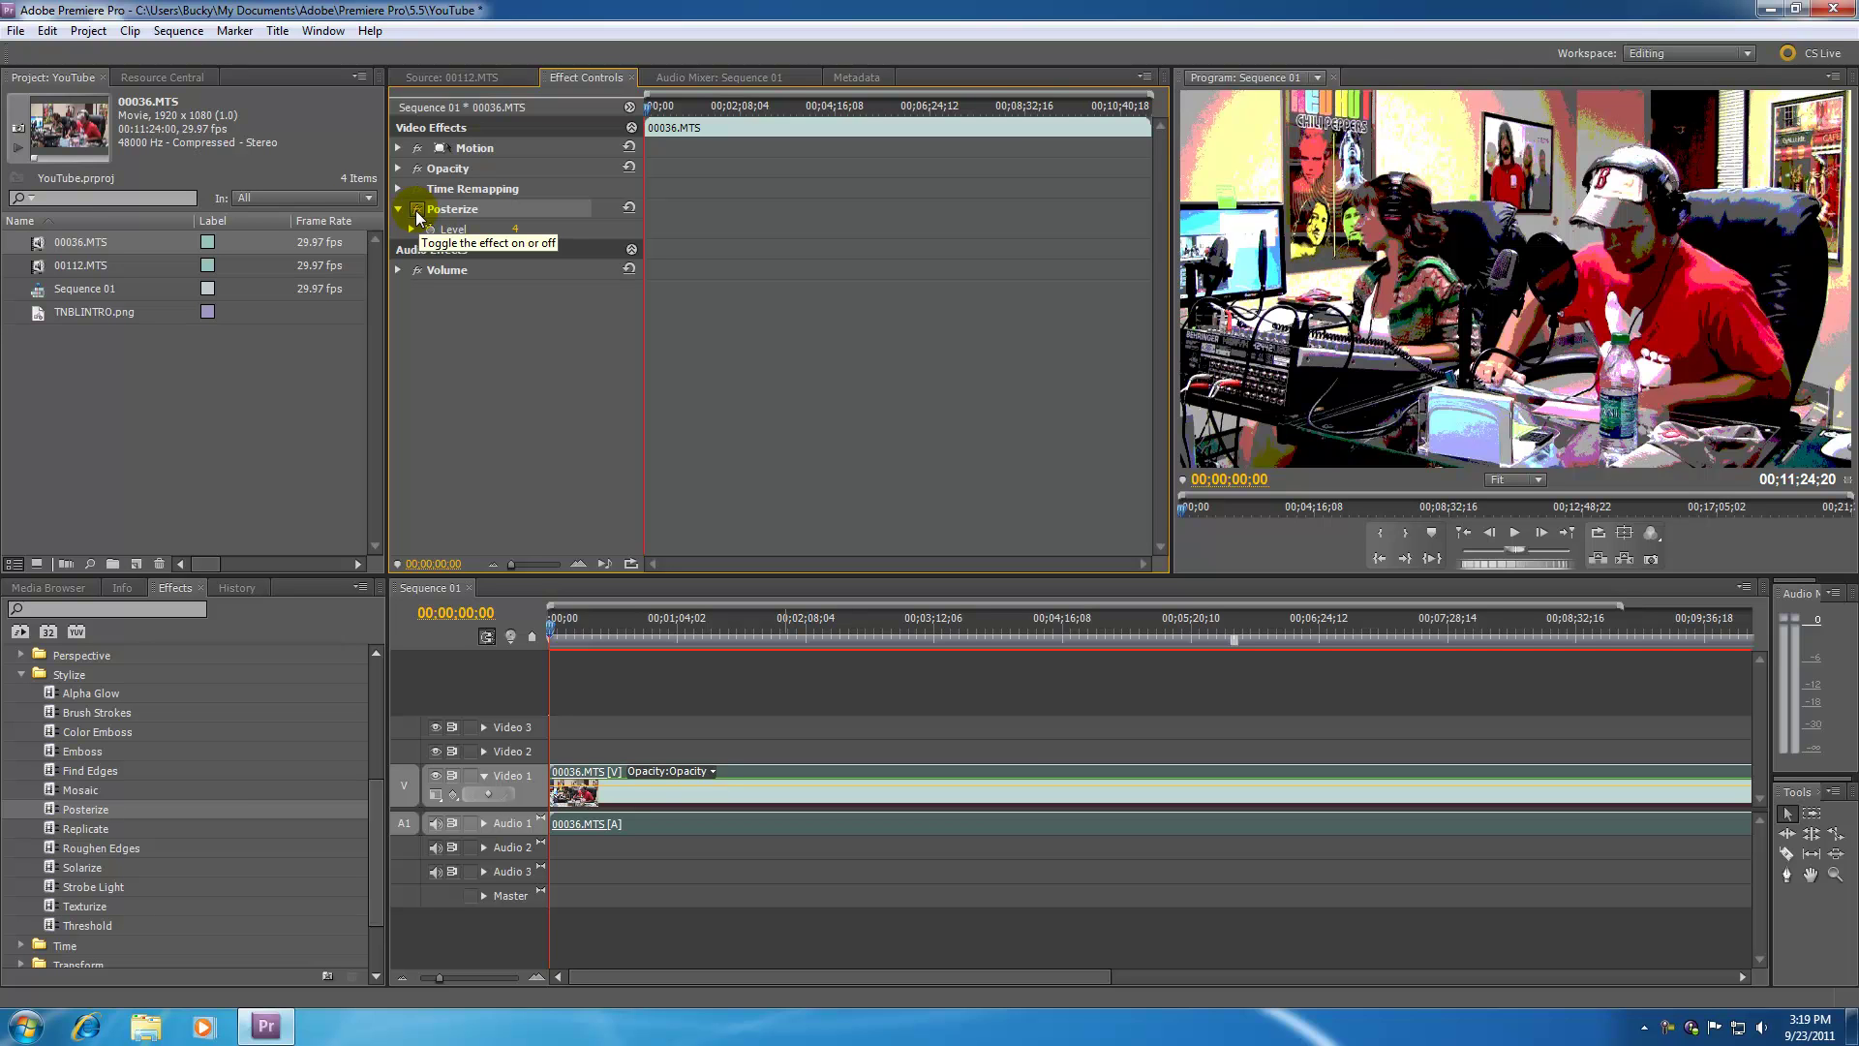
Toggle Posterize off and on repeatedly to compare, ending with it off
left_click(417, 209)
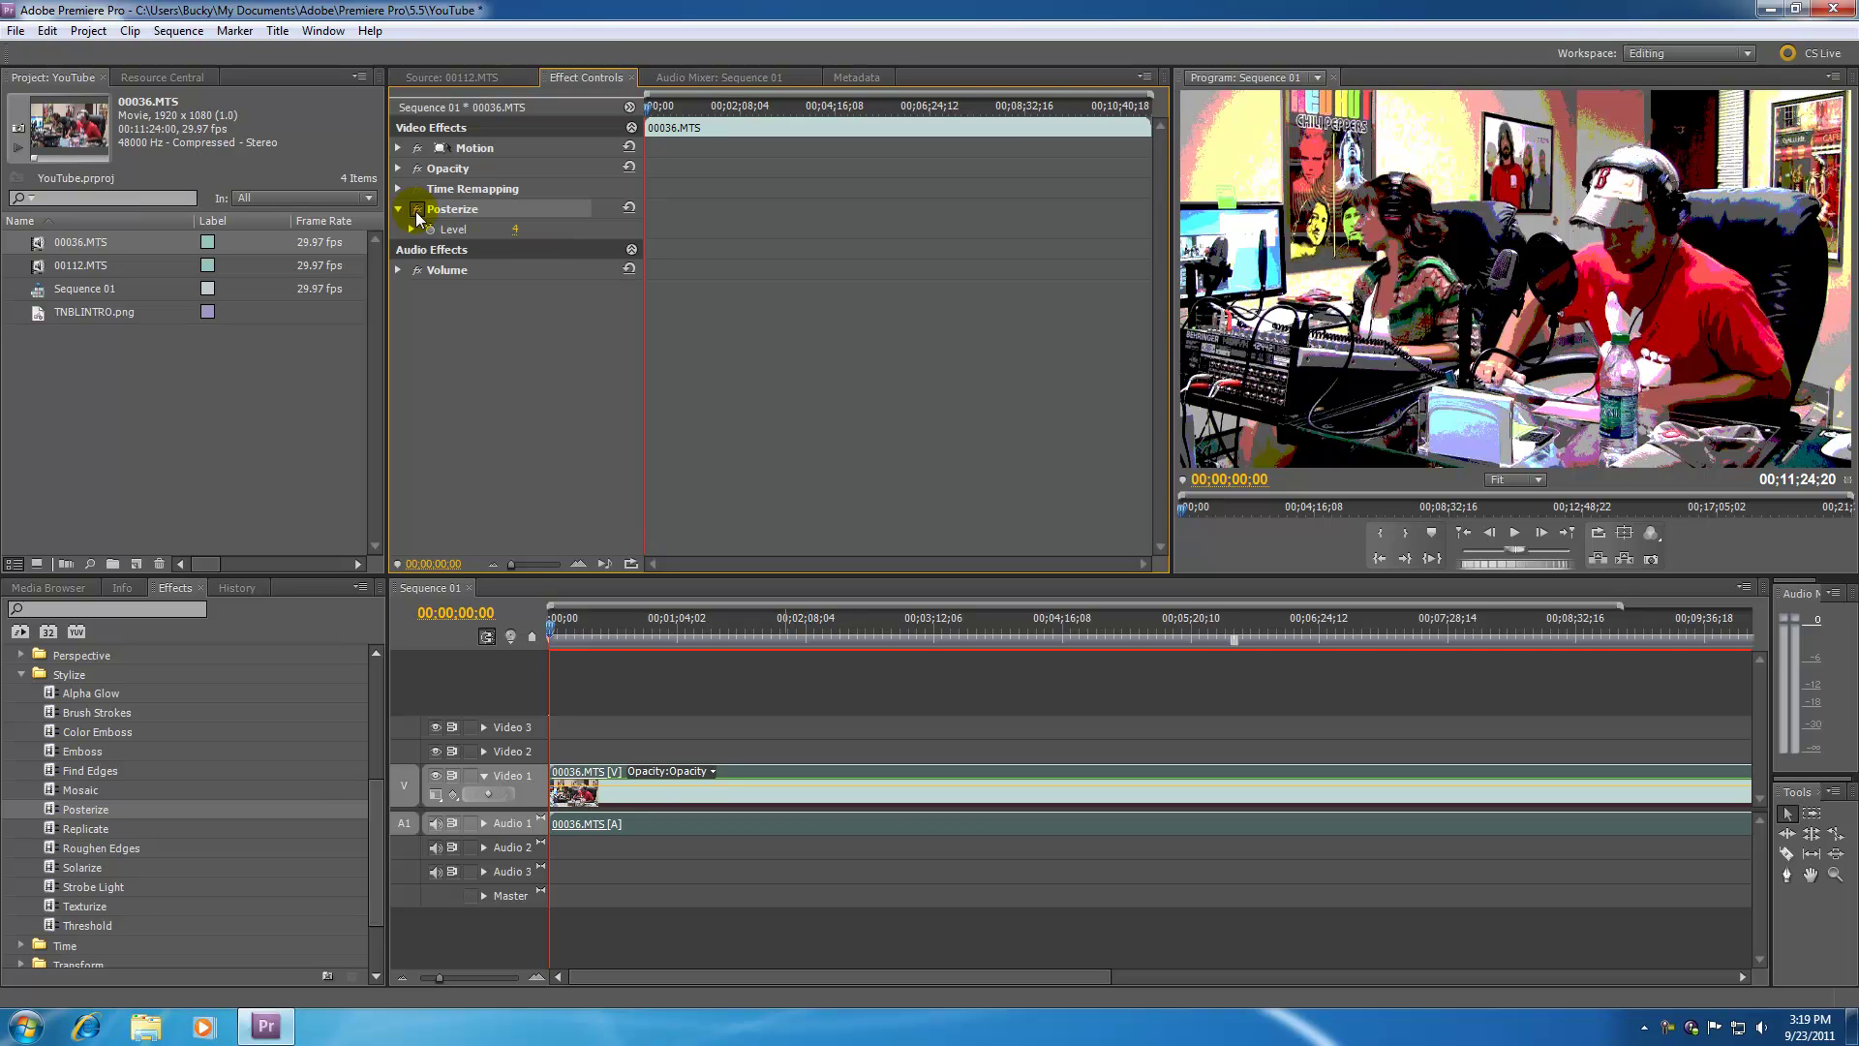
left_click(418, 209)
left_click(417, 209)
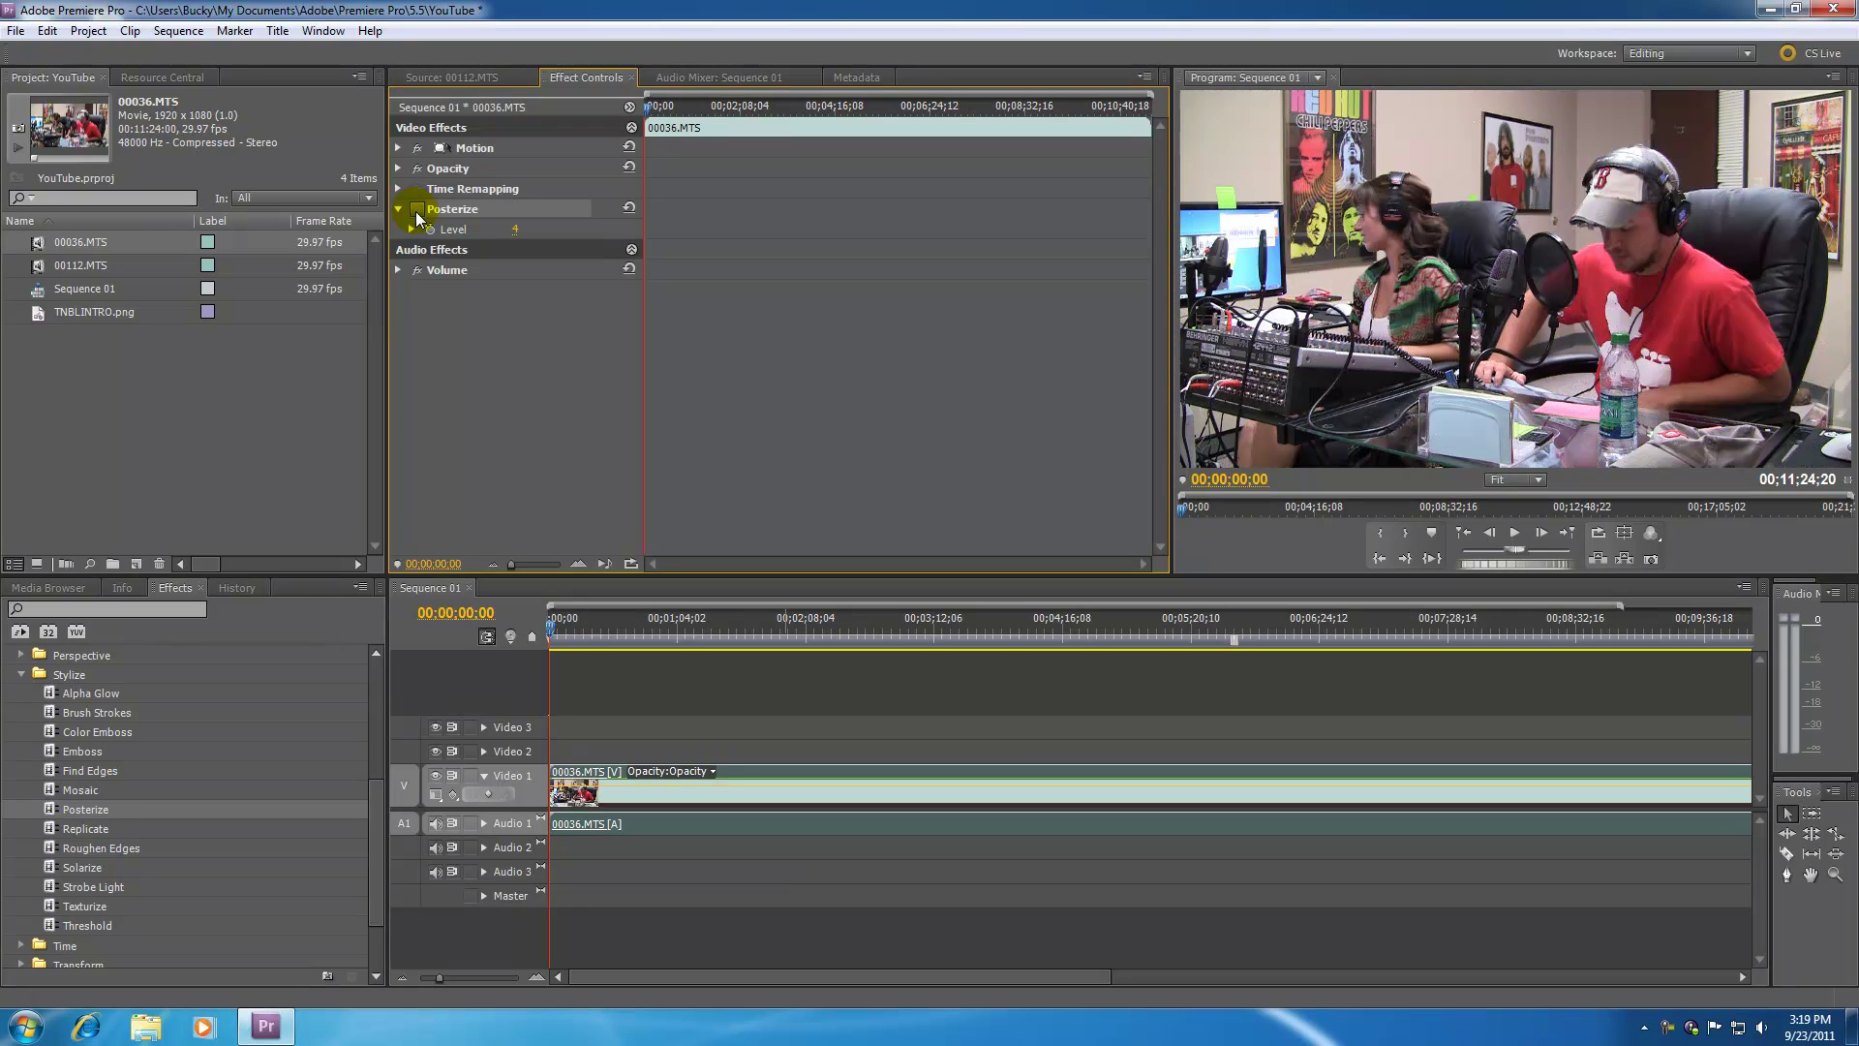
left_click(418, 210)
left_click(418, 209)
left_click(418, 209)
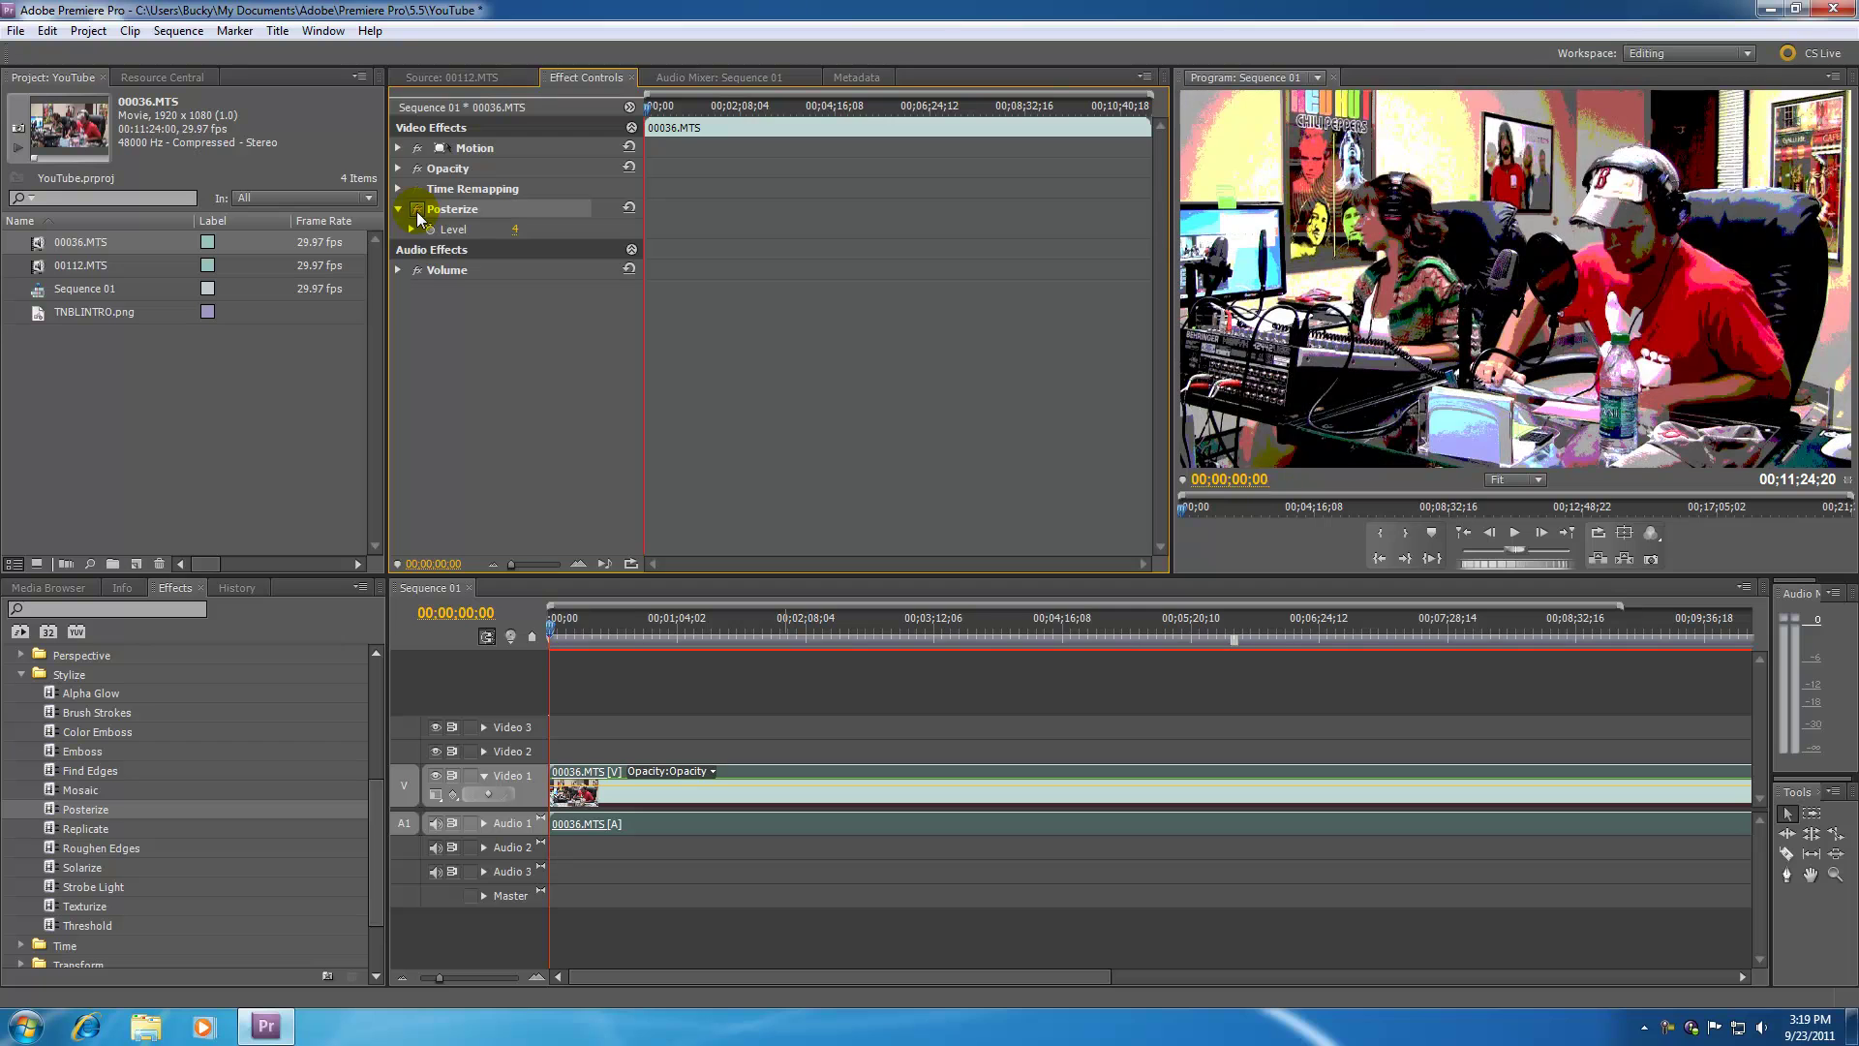
left_click(418, 209)
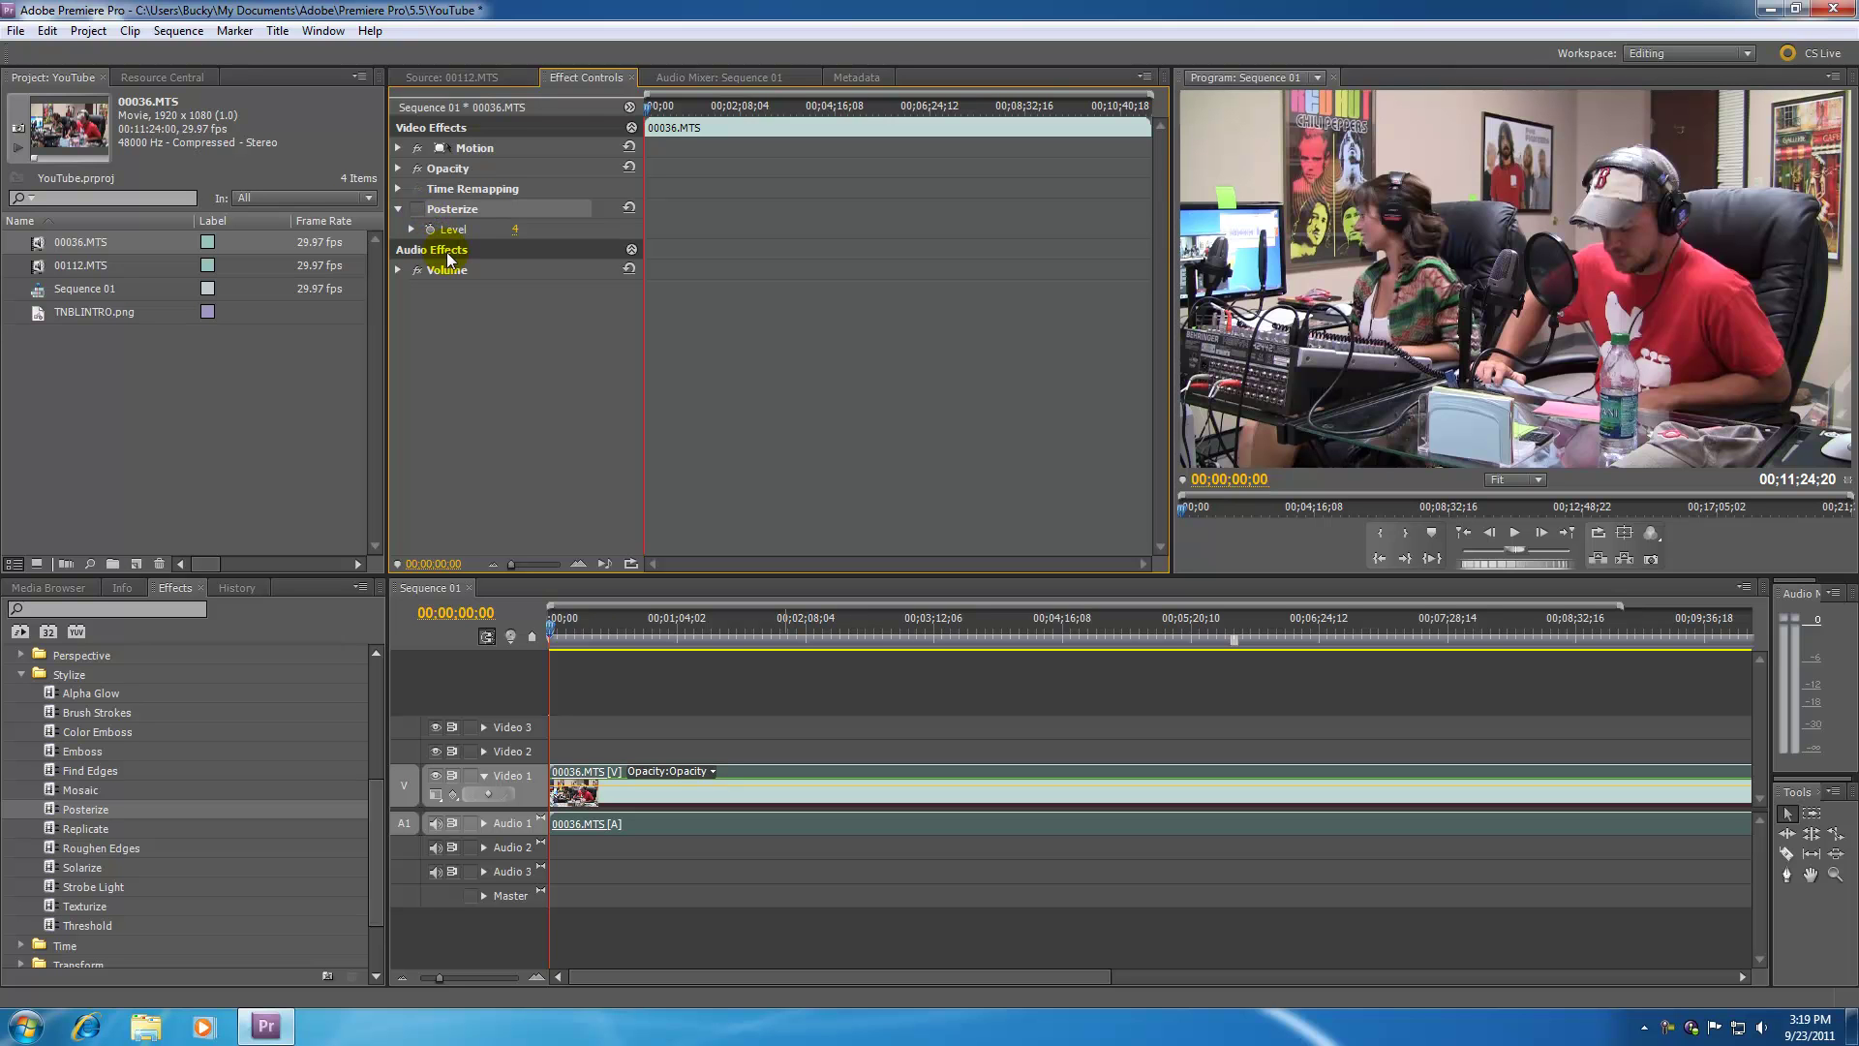
Re-enable Posterize, then select it and delete it from the clip
left_click(418, 210)
left_click(478, 213)
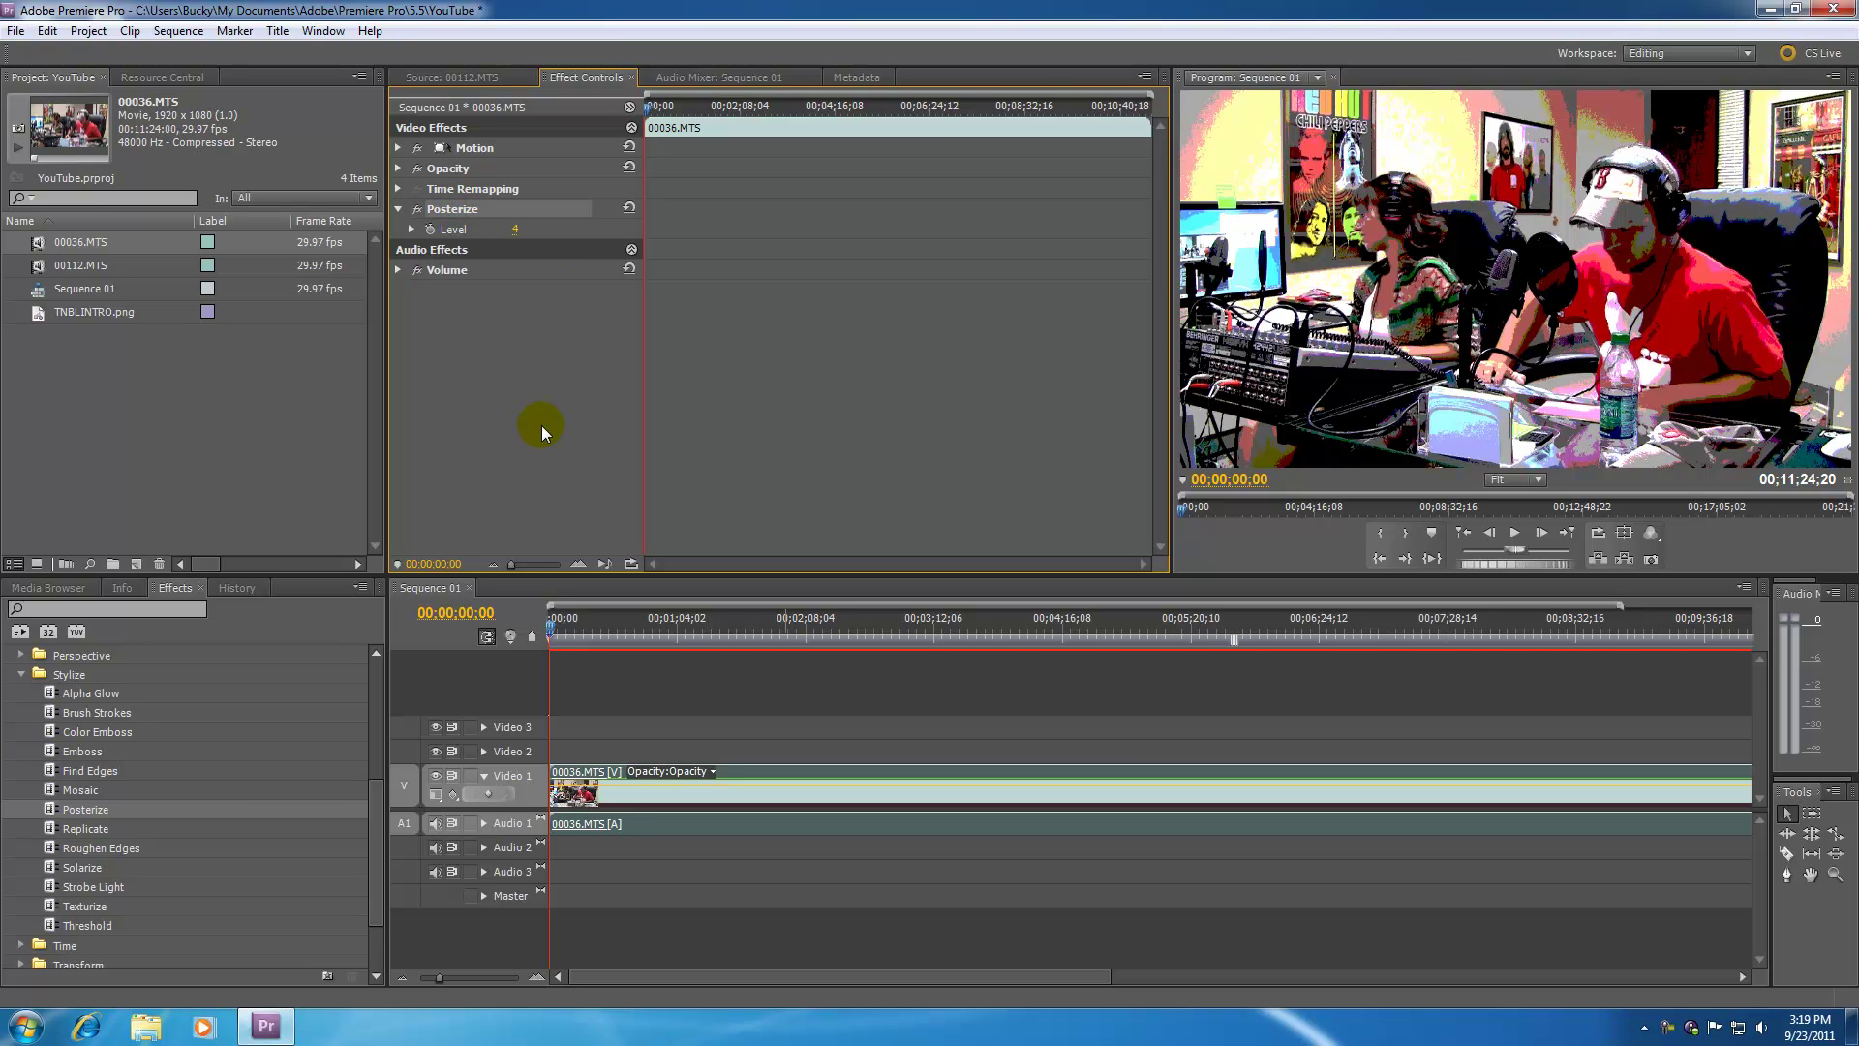
key("Delete")
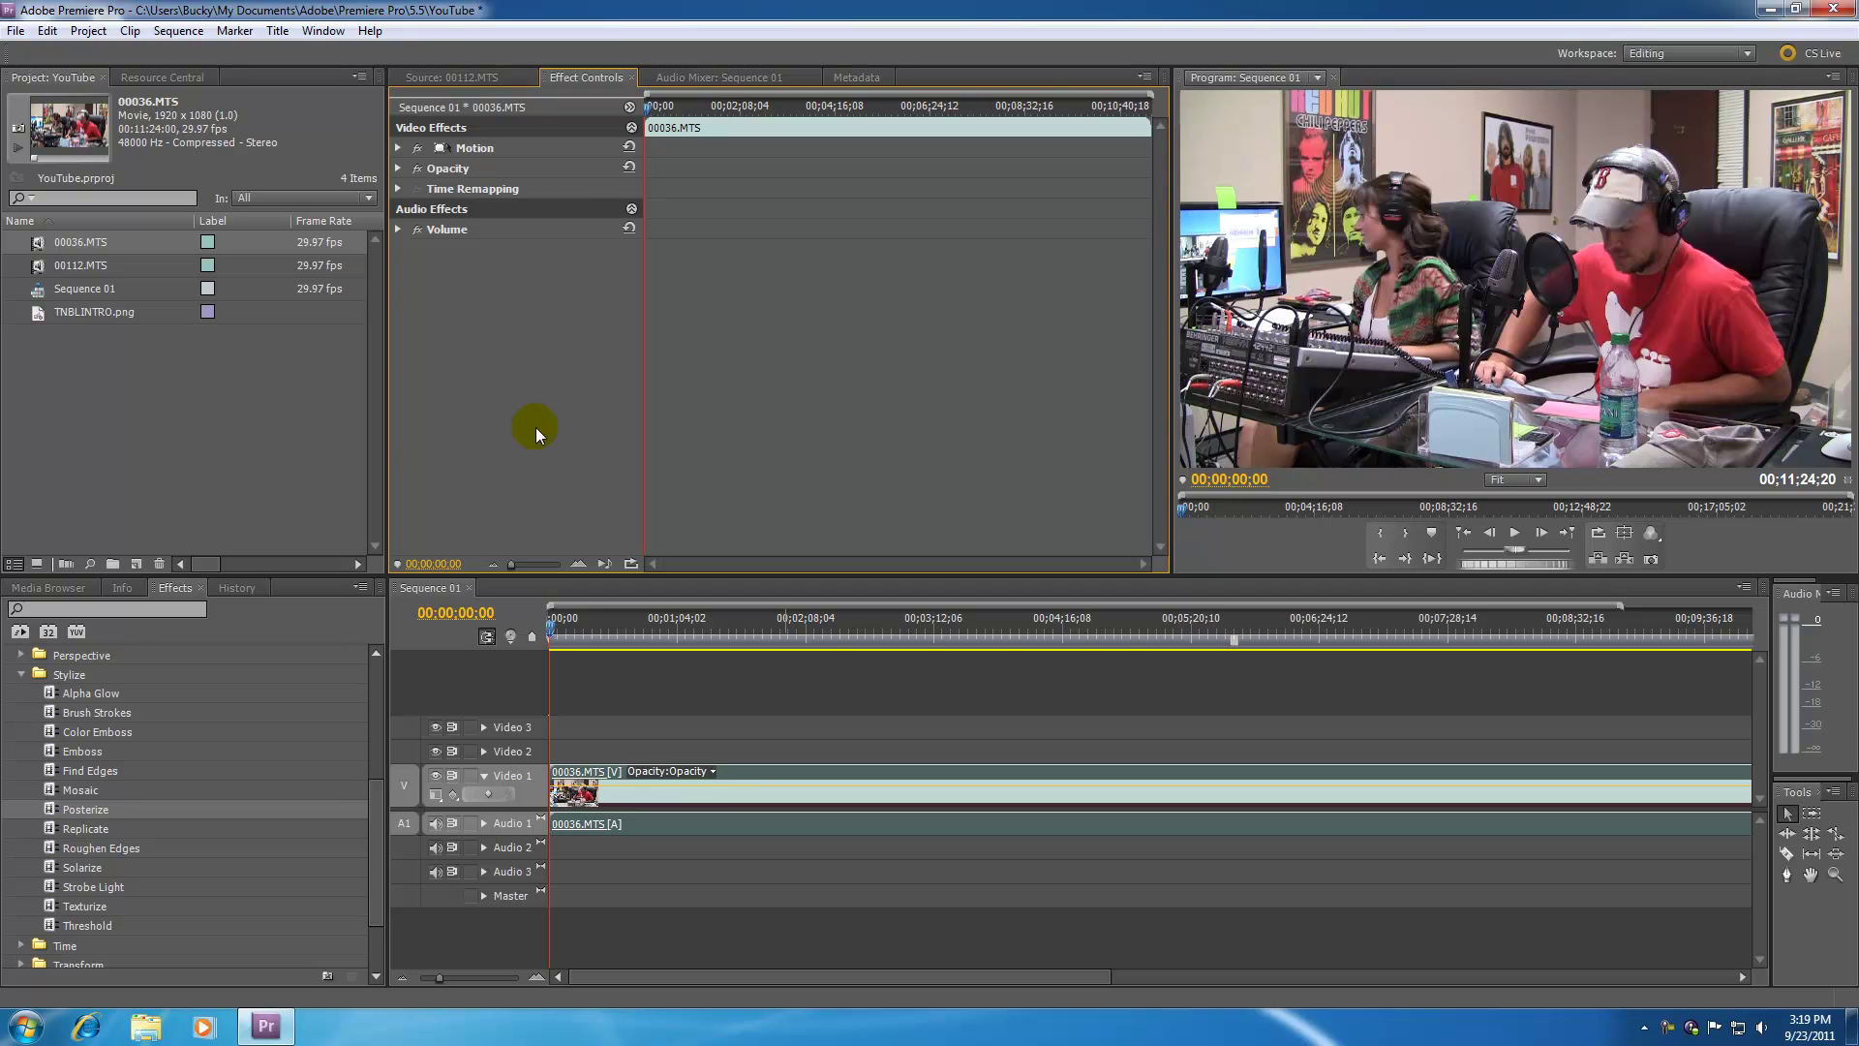
Drag Video Effects > Adjust > Levels onto the clip's Effect Controls
left_click(22, 674)
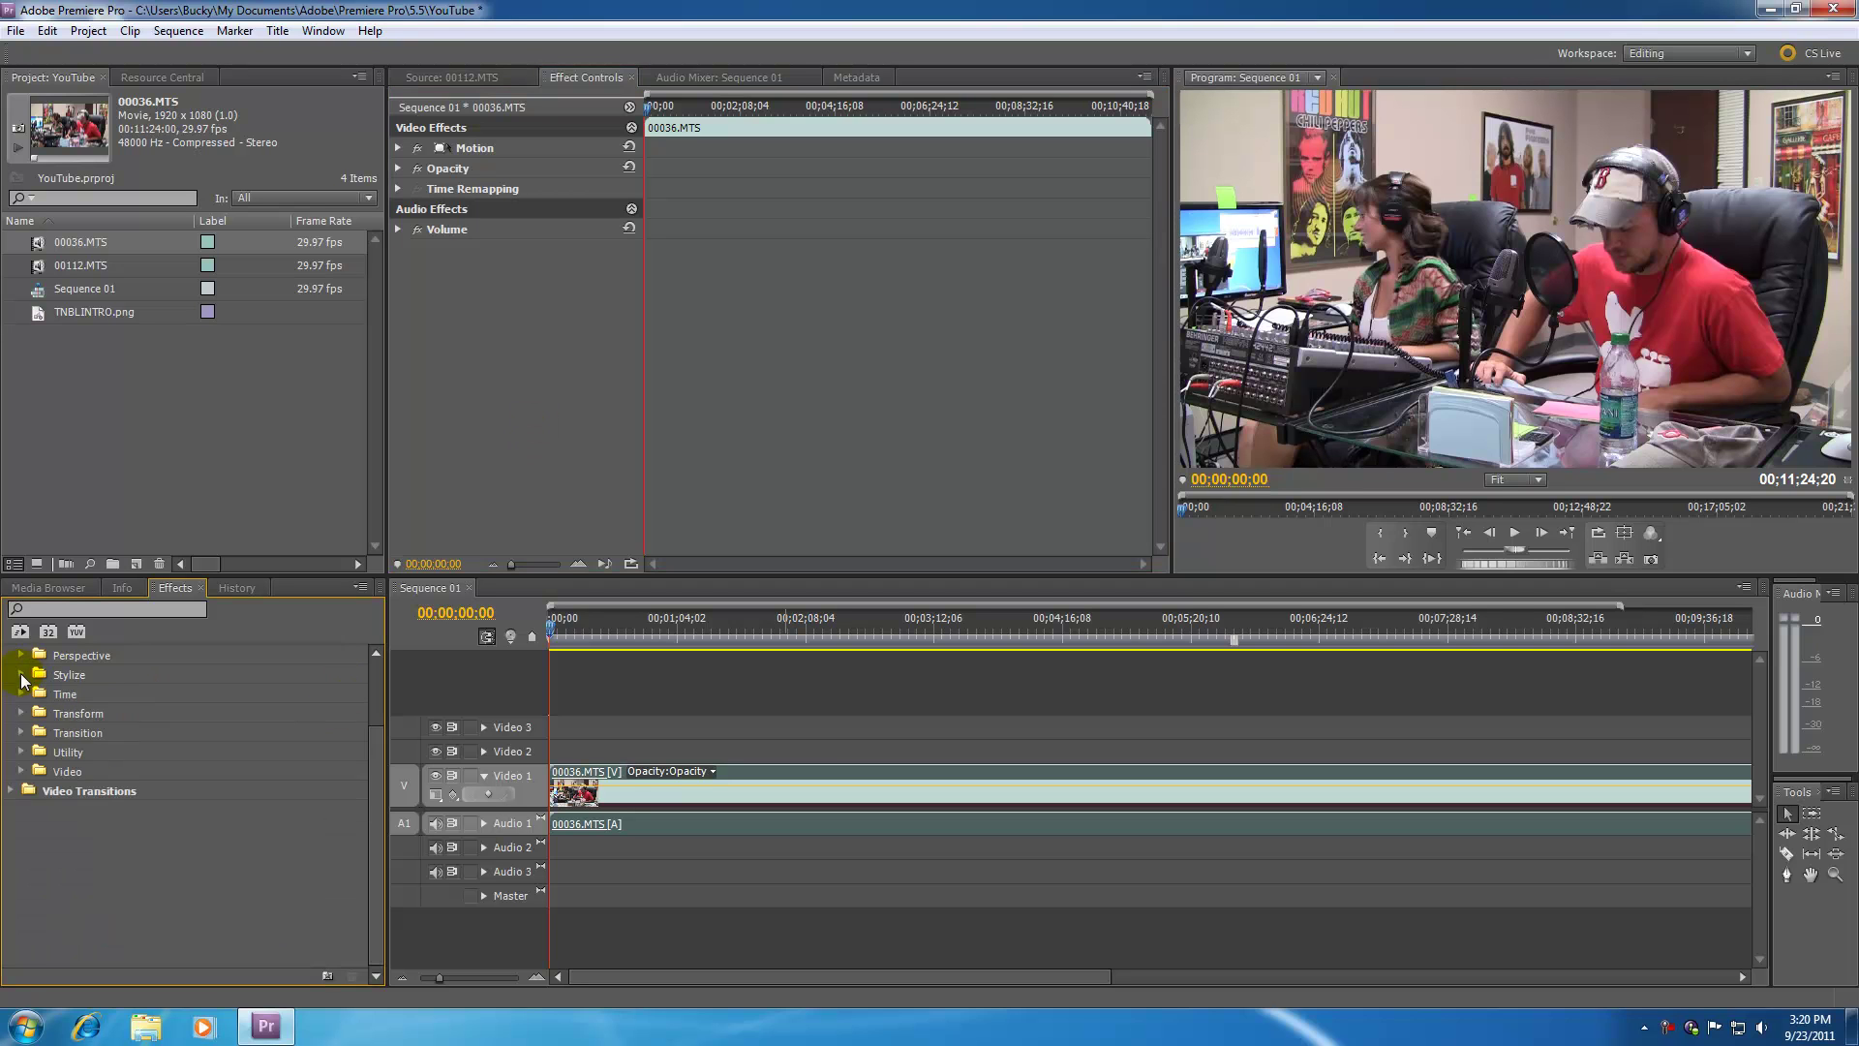
scroll(38, 716, "up", 2)
scroll(38, 717, "up", 1)
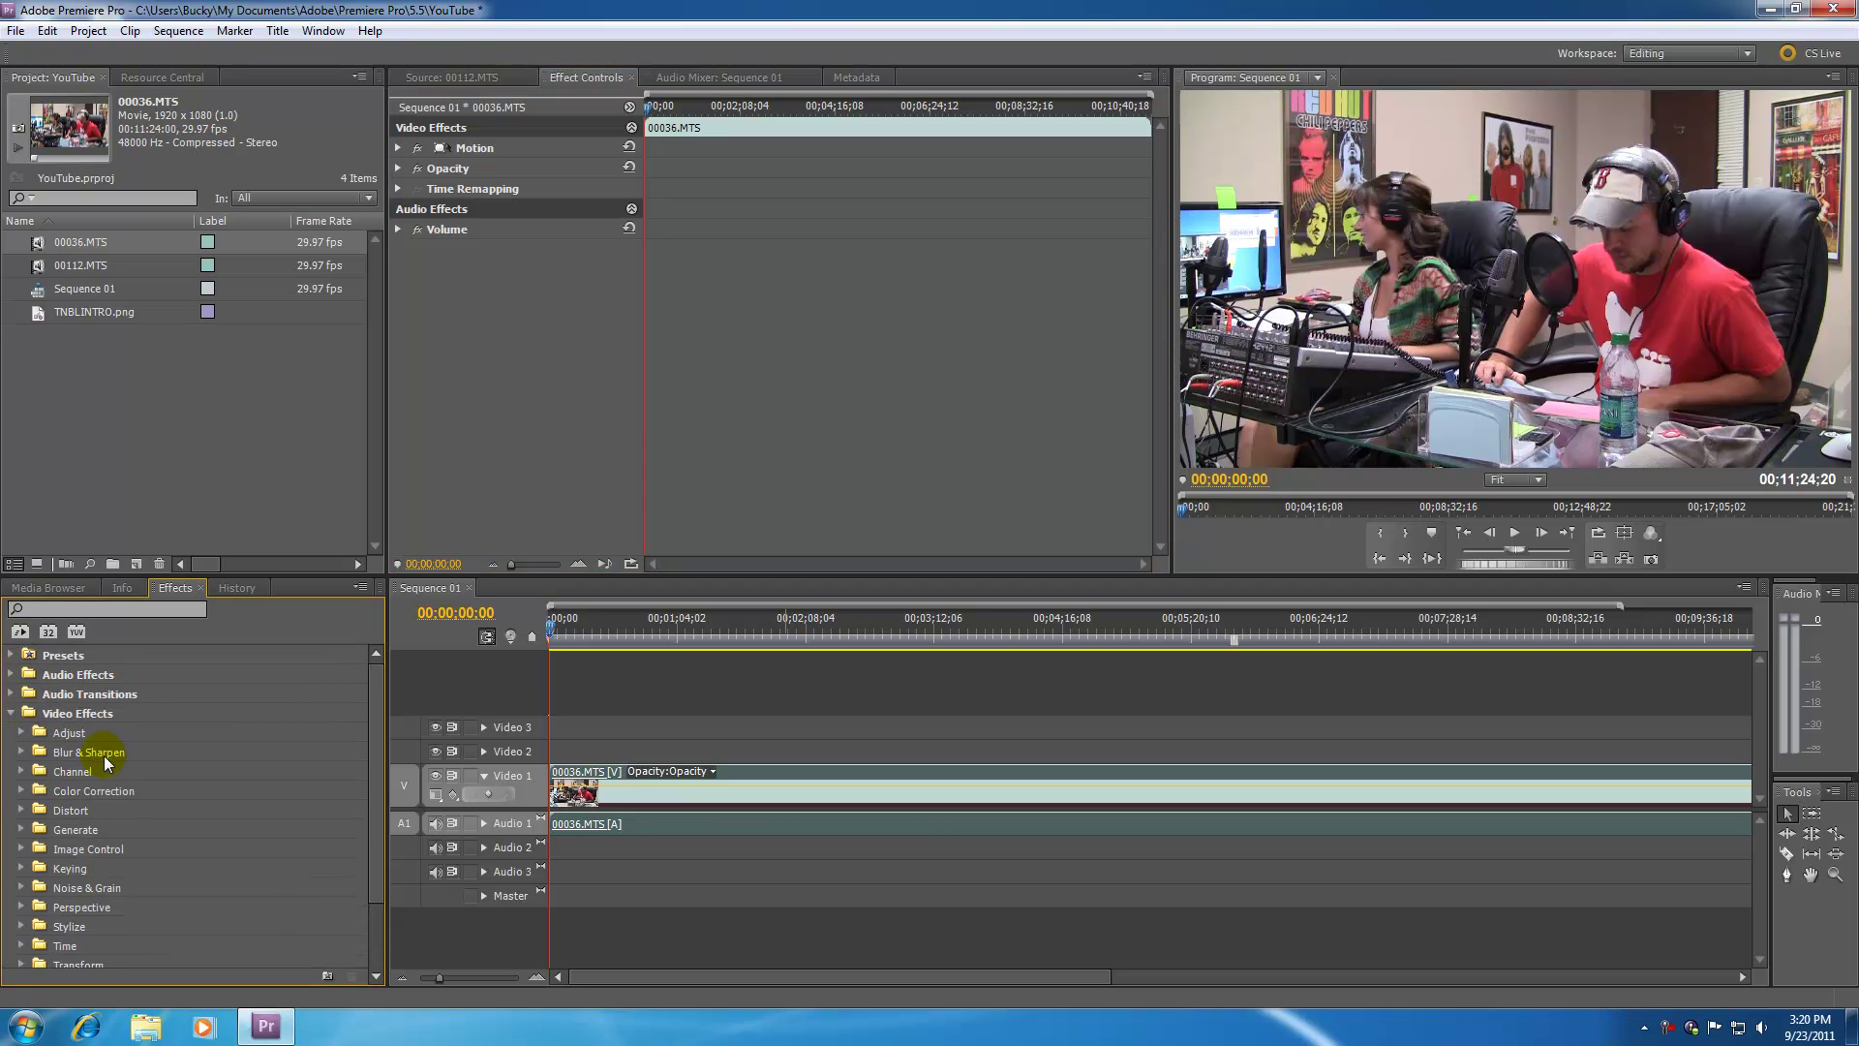
left_click(23, 734)
left_click(53, 850)
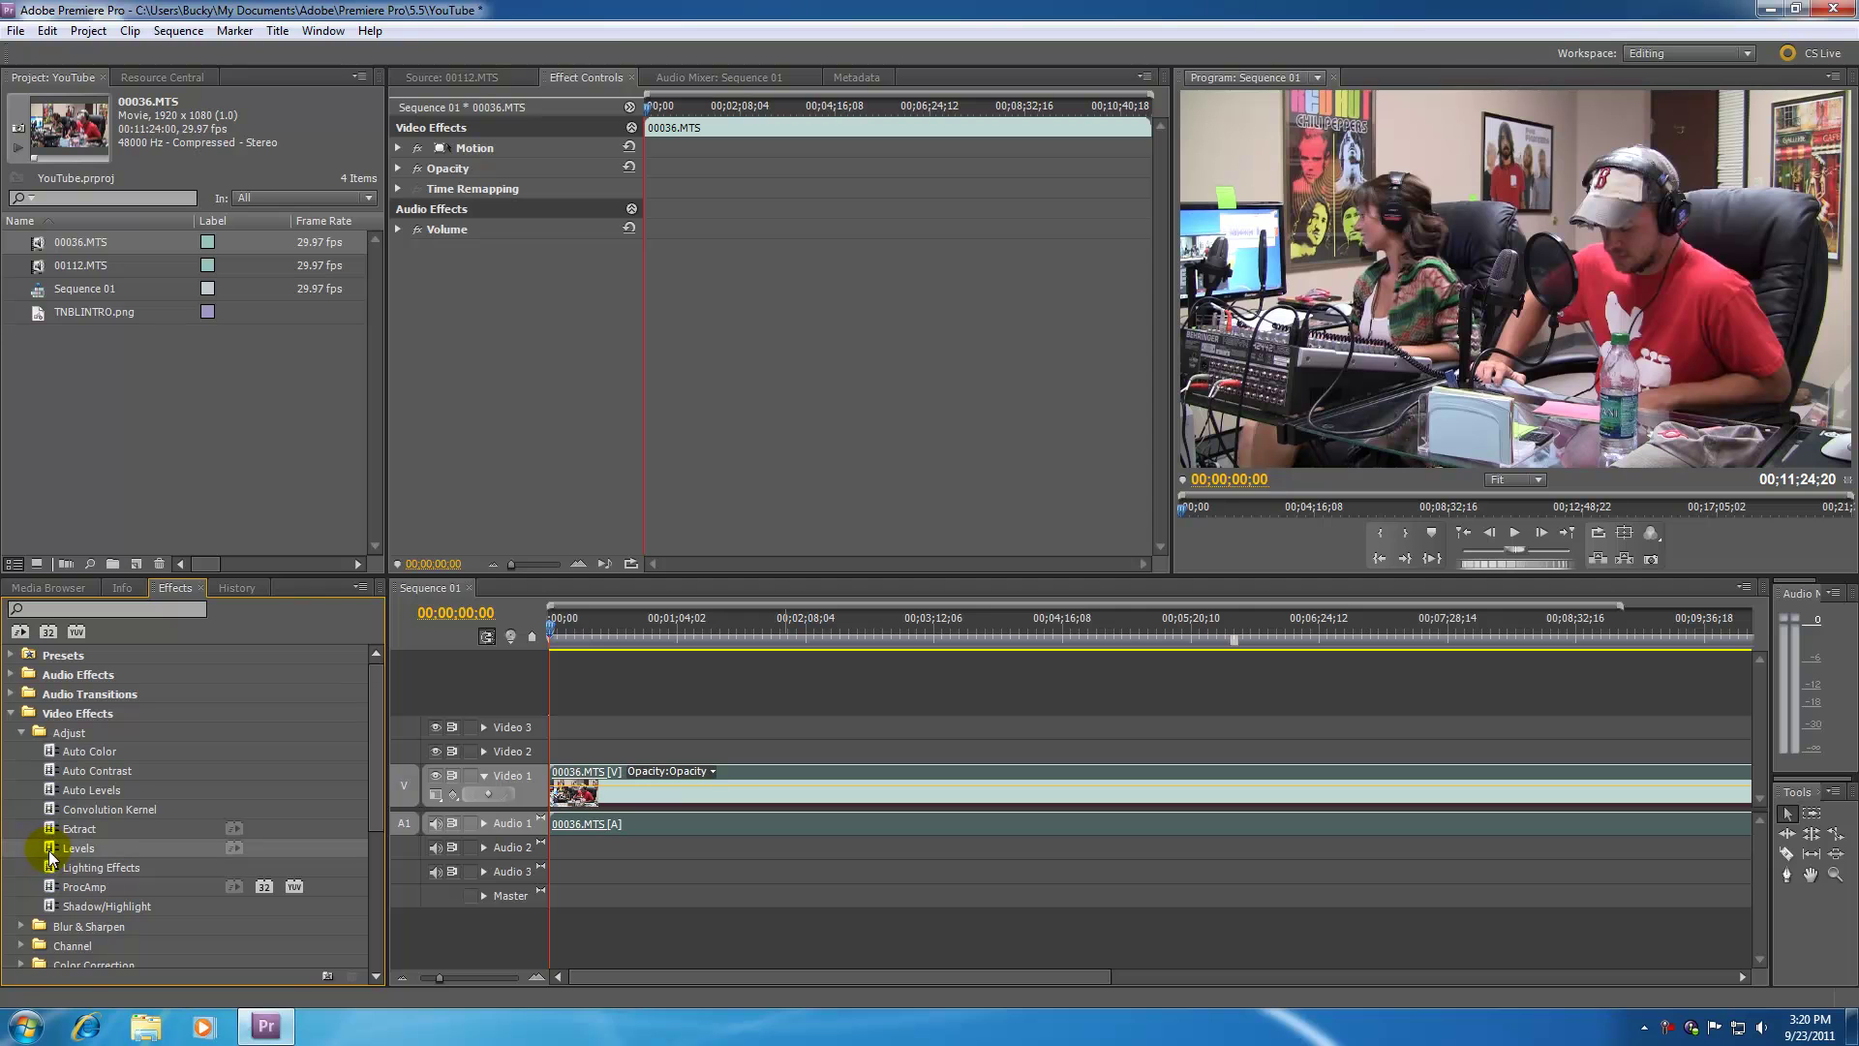
left_click_drag(49, 848, 515, 353)
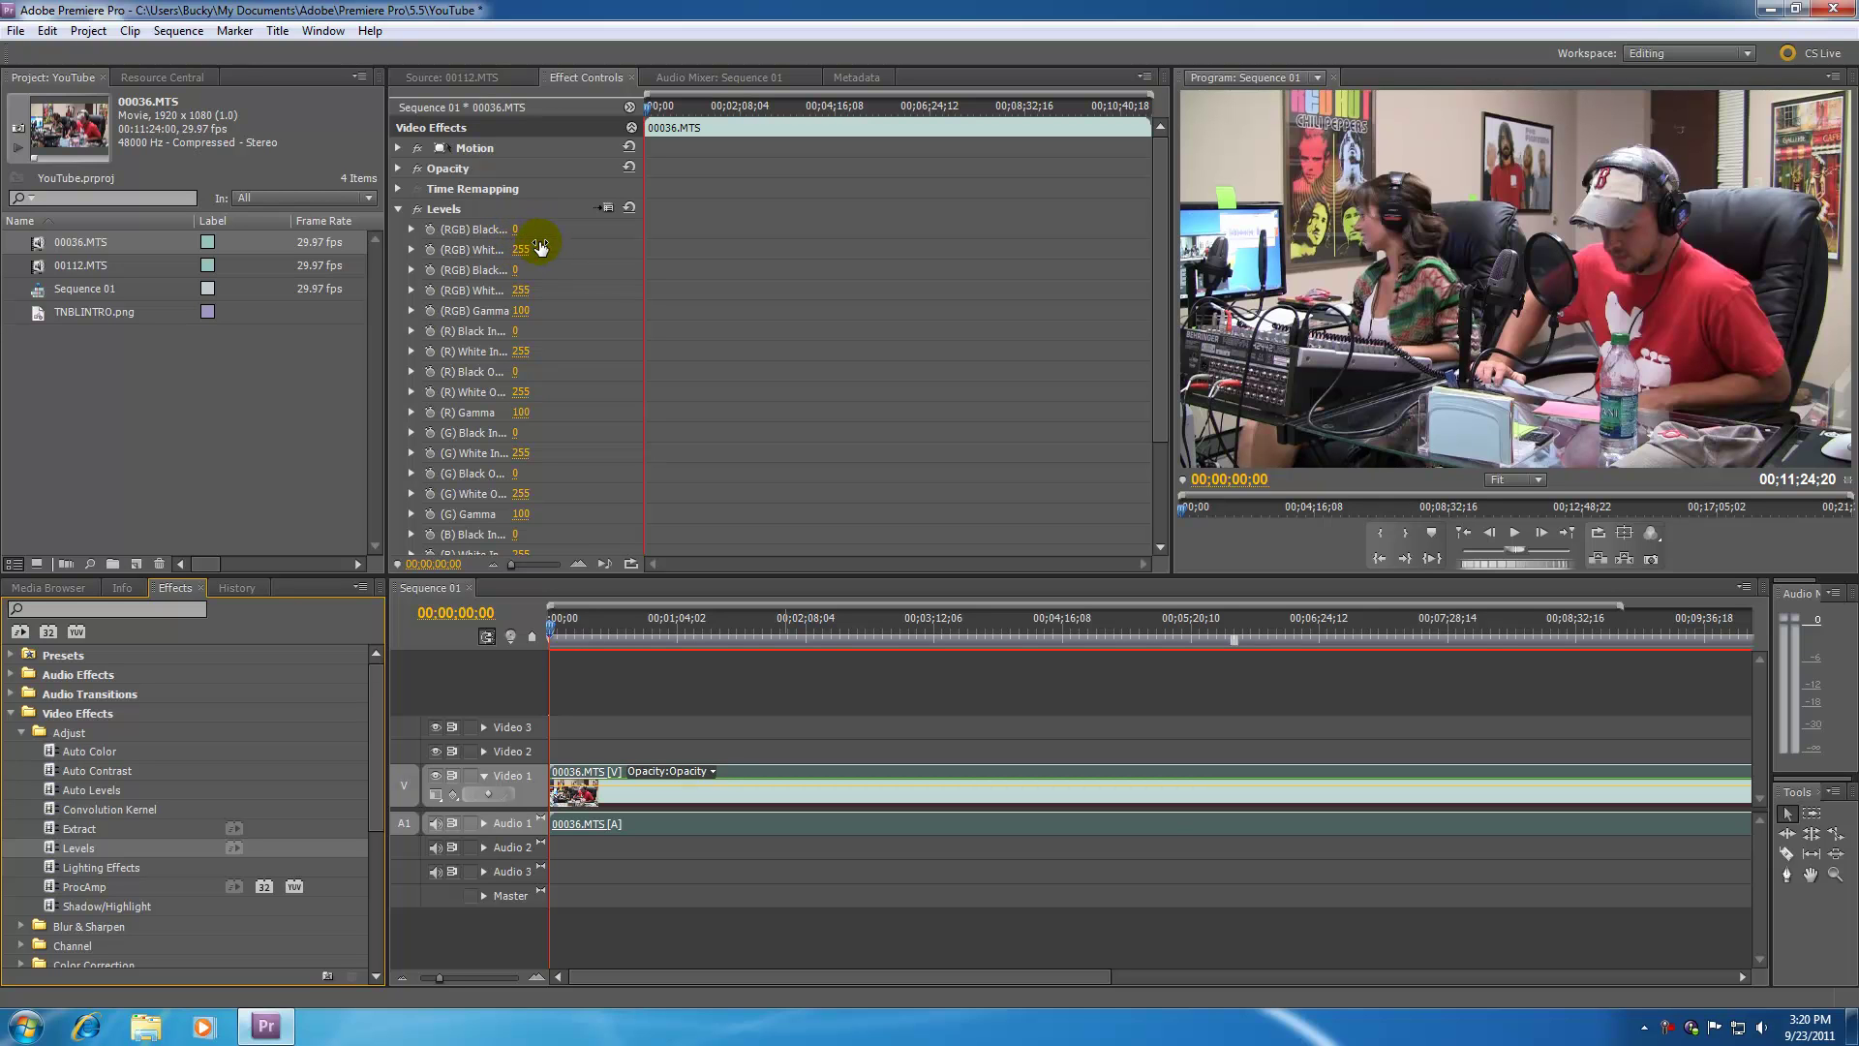
Scrub Levels RGB Black Input to 20 and RGB White Input to 240
left_click_drag(512, 230, 520, 230)
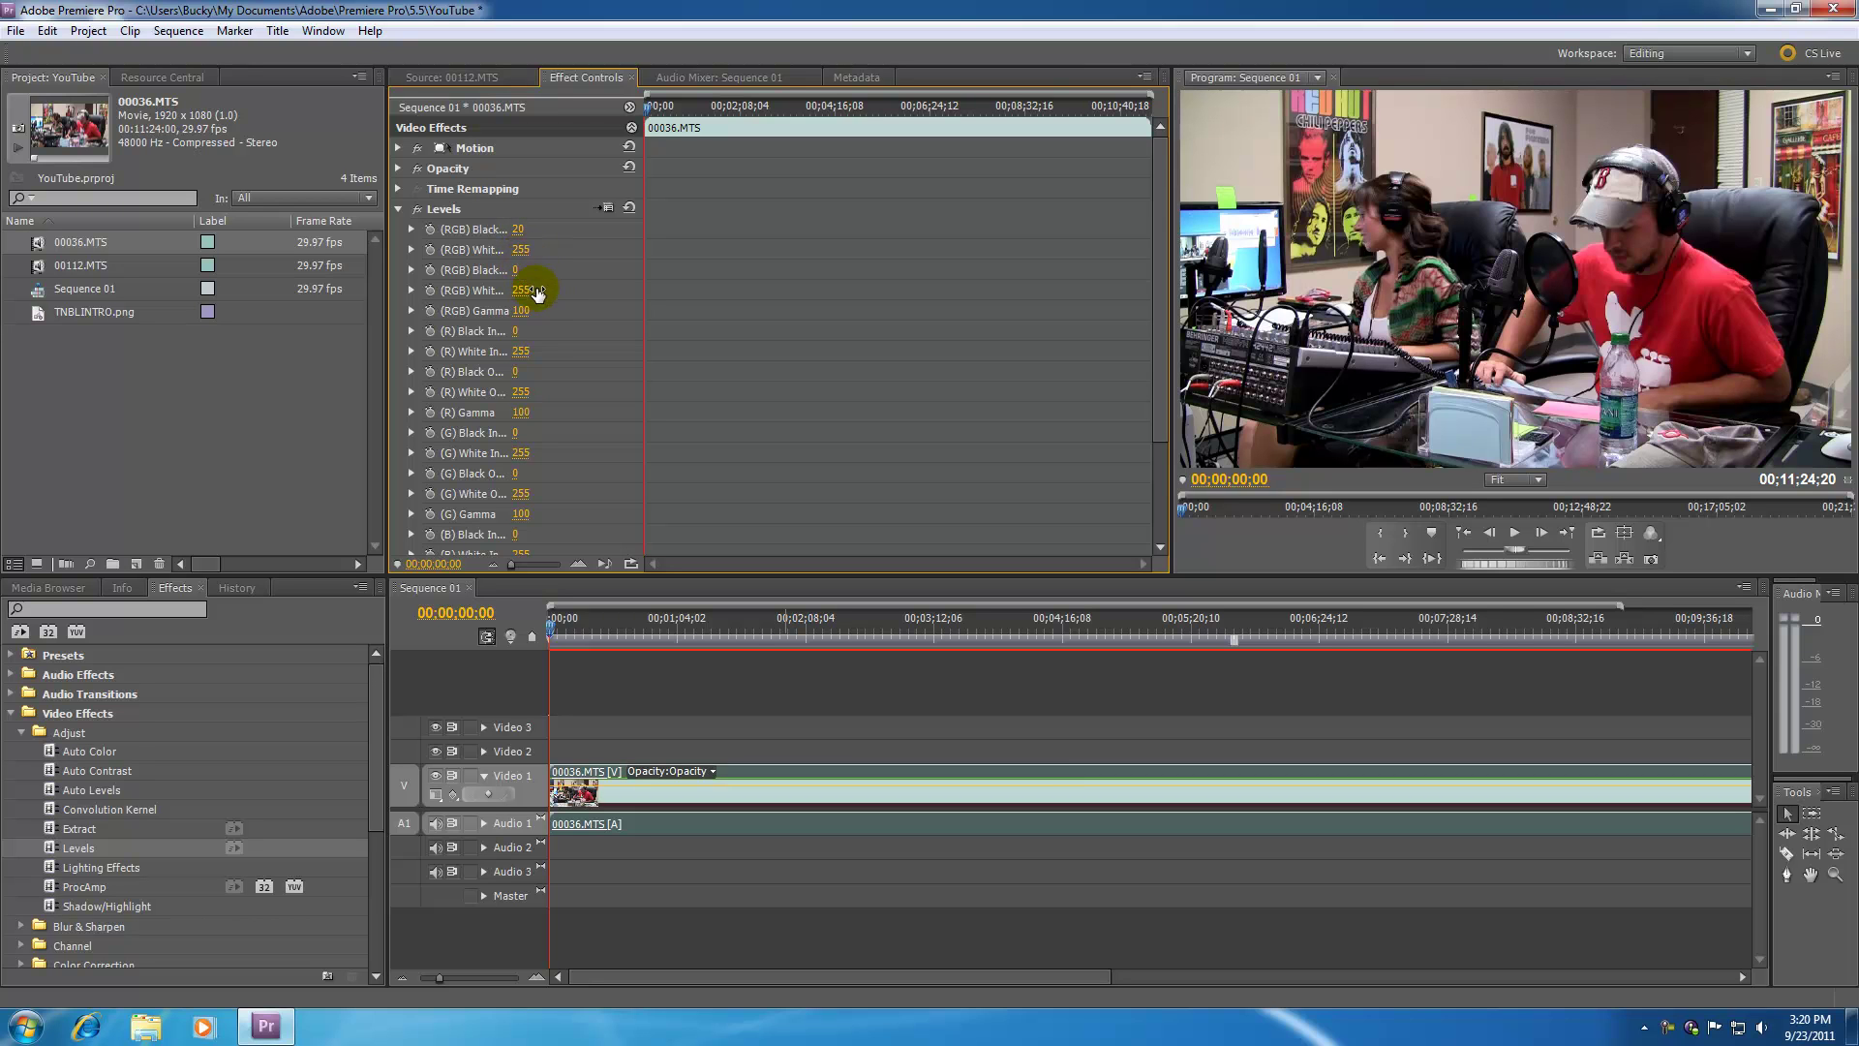
left_click_drag(528, 254, 522, 254)
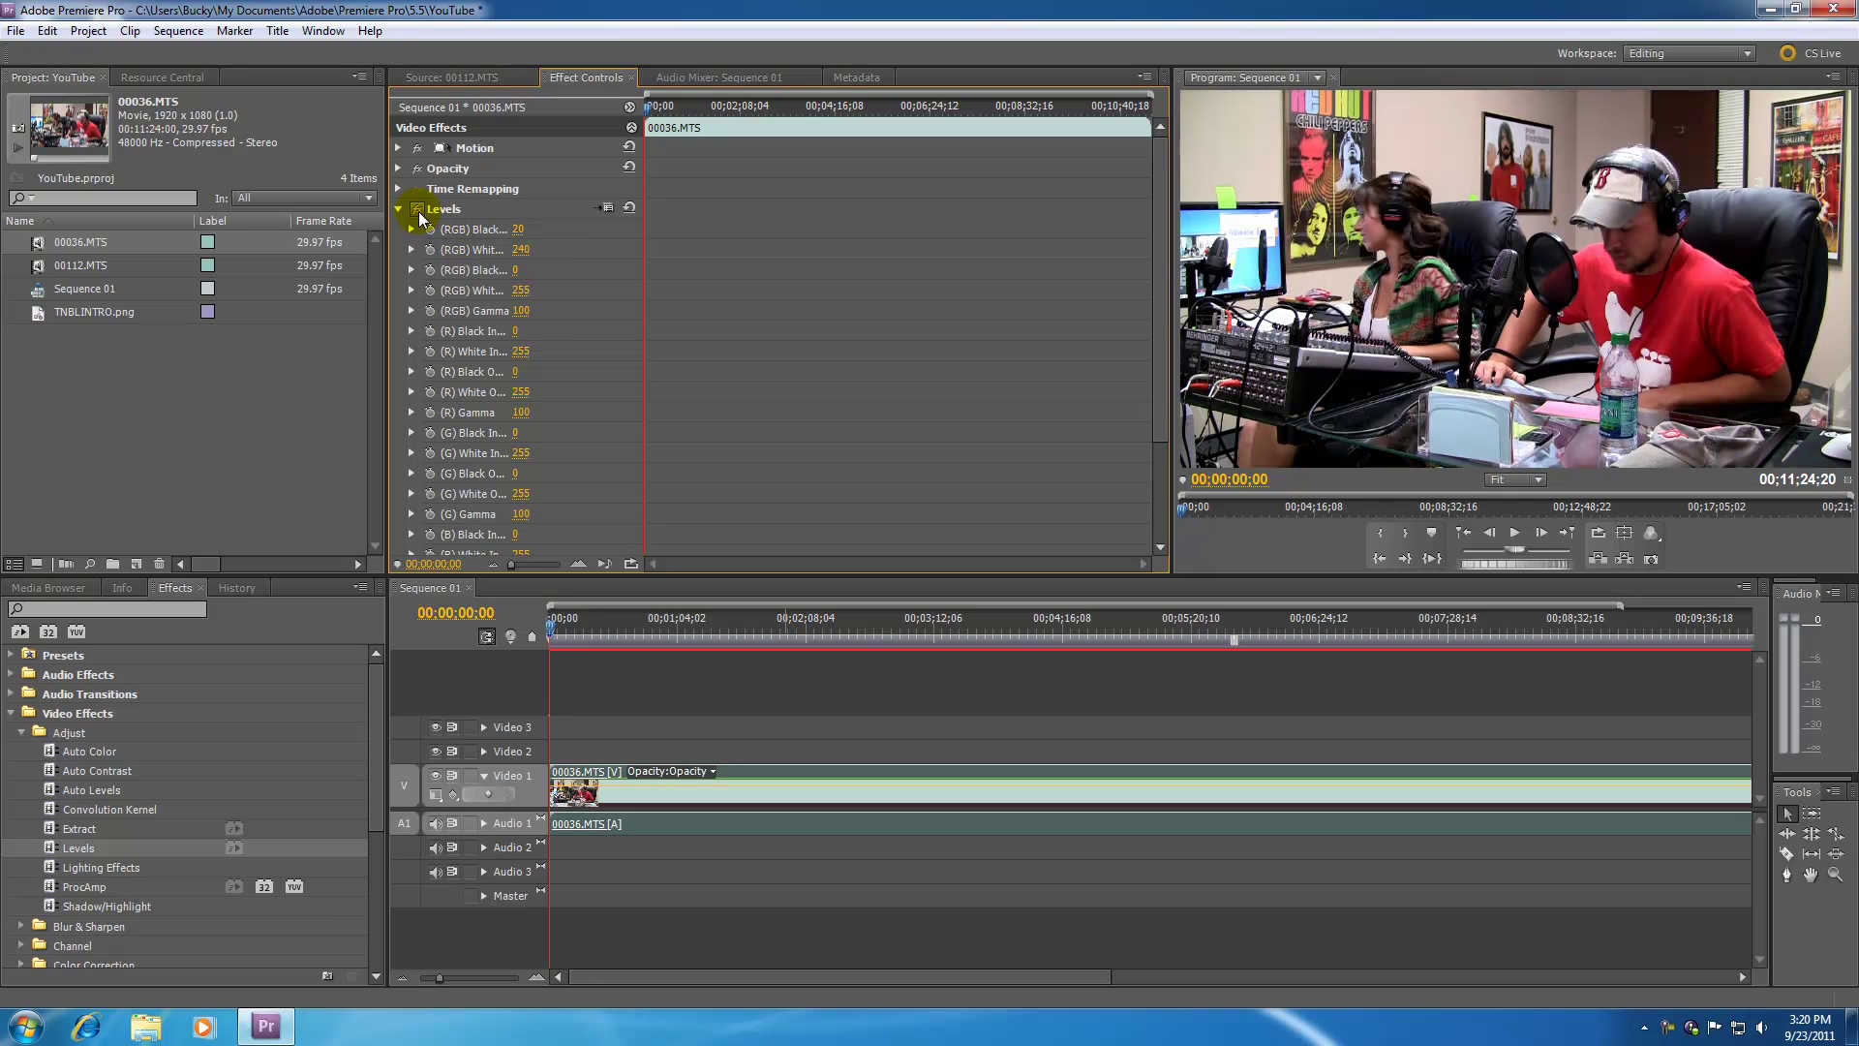
Compare Levels on and off while lowering the RGB White Input further
left_click(418, 210)
left_click(419, 210)
left_click(418, 210)
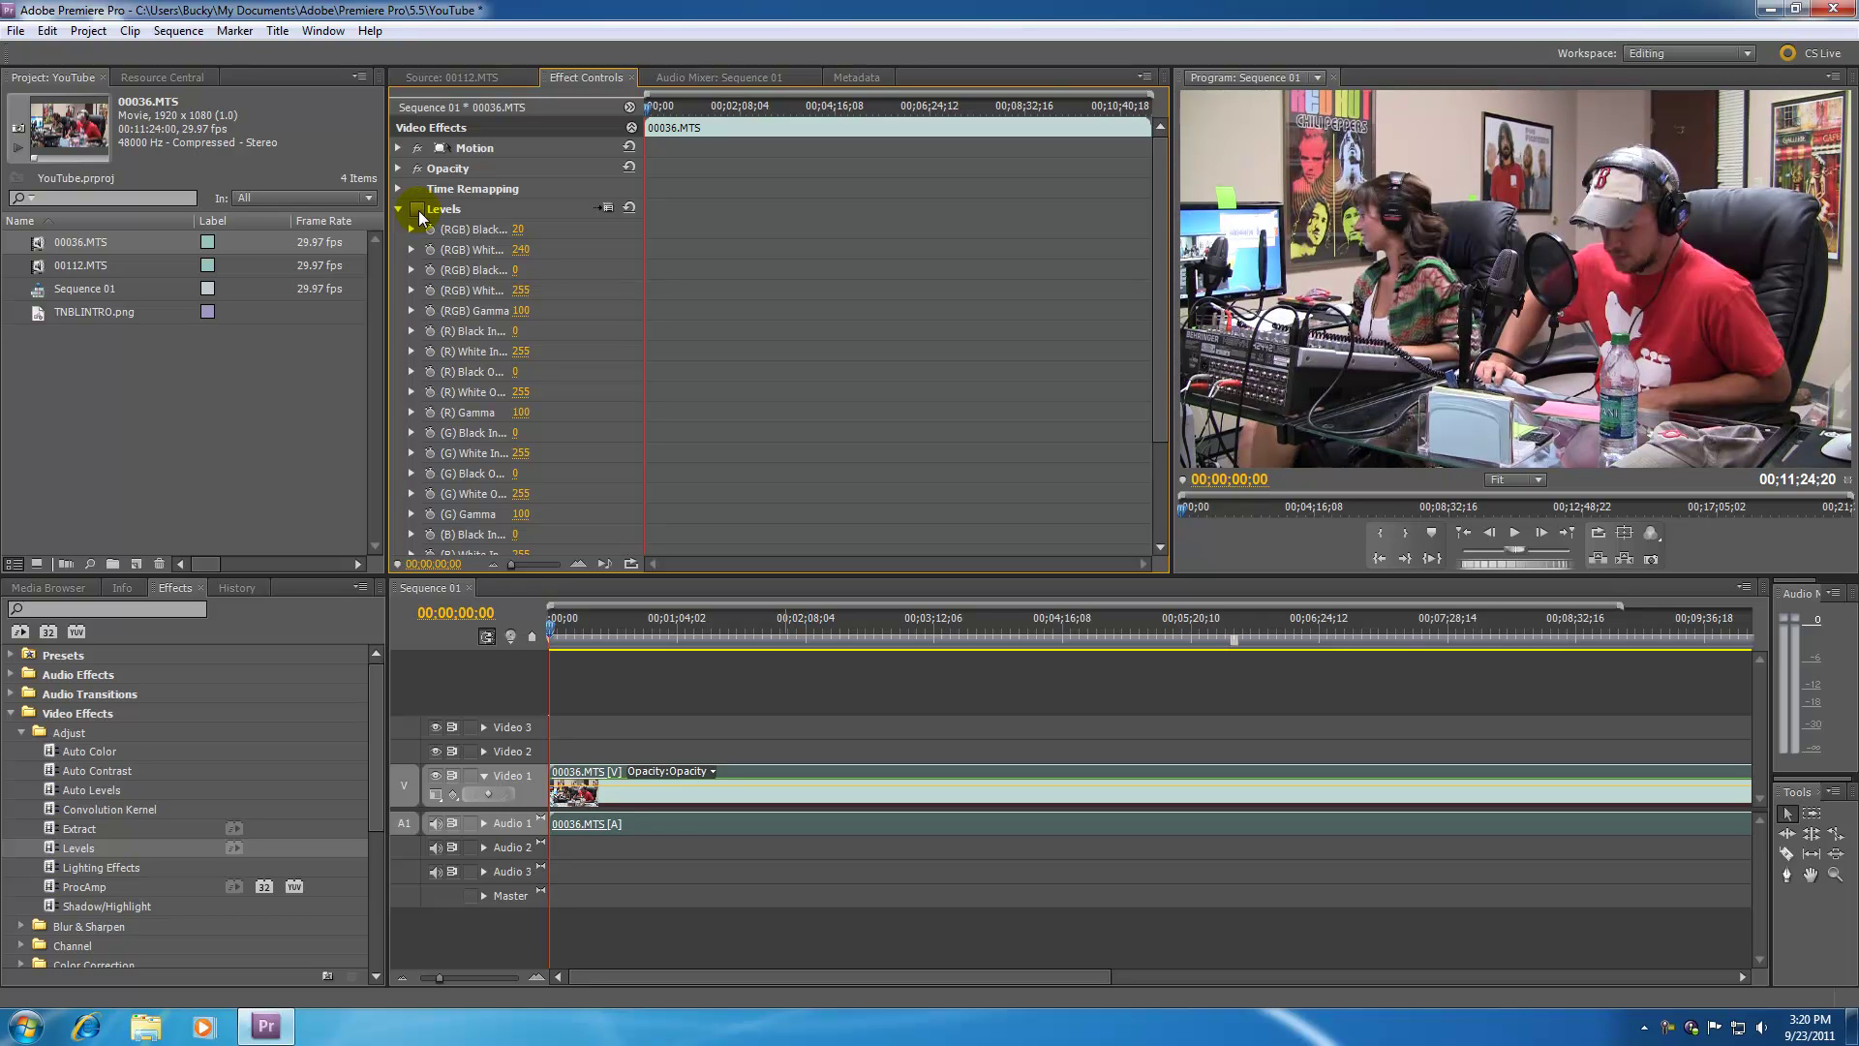
left_click(418, 210)
left_click_drag(520, 249, 512, 248)
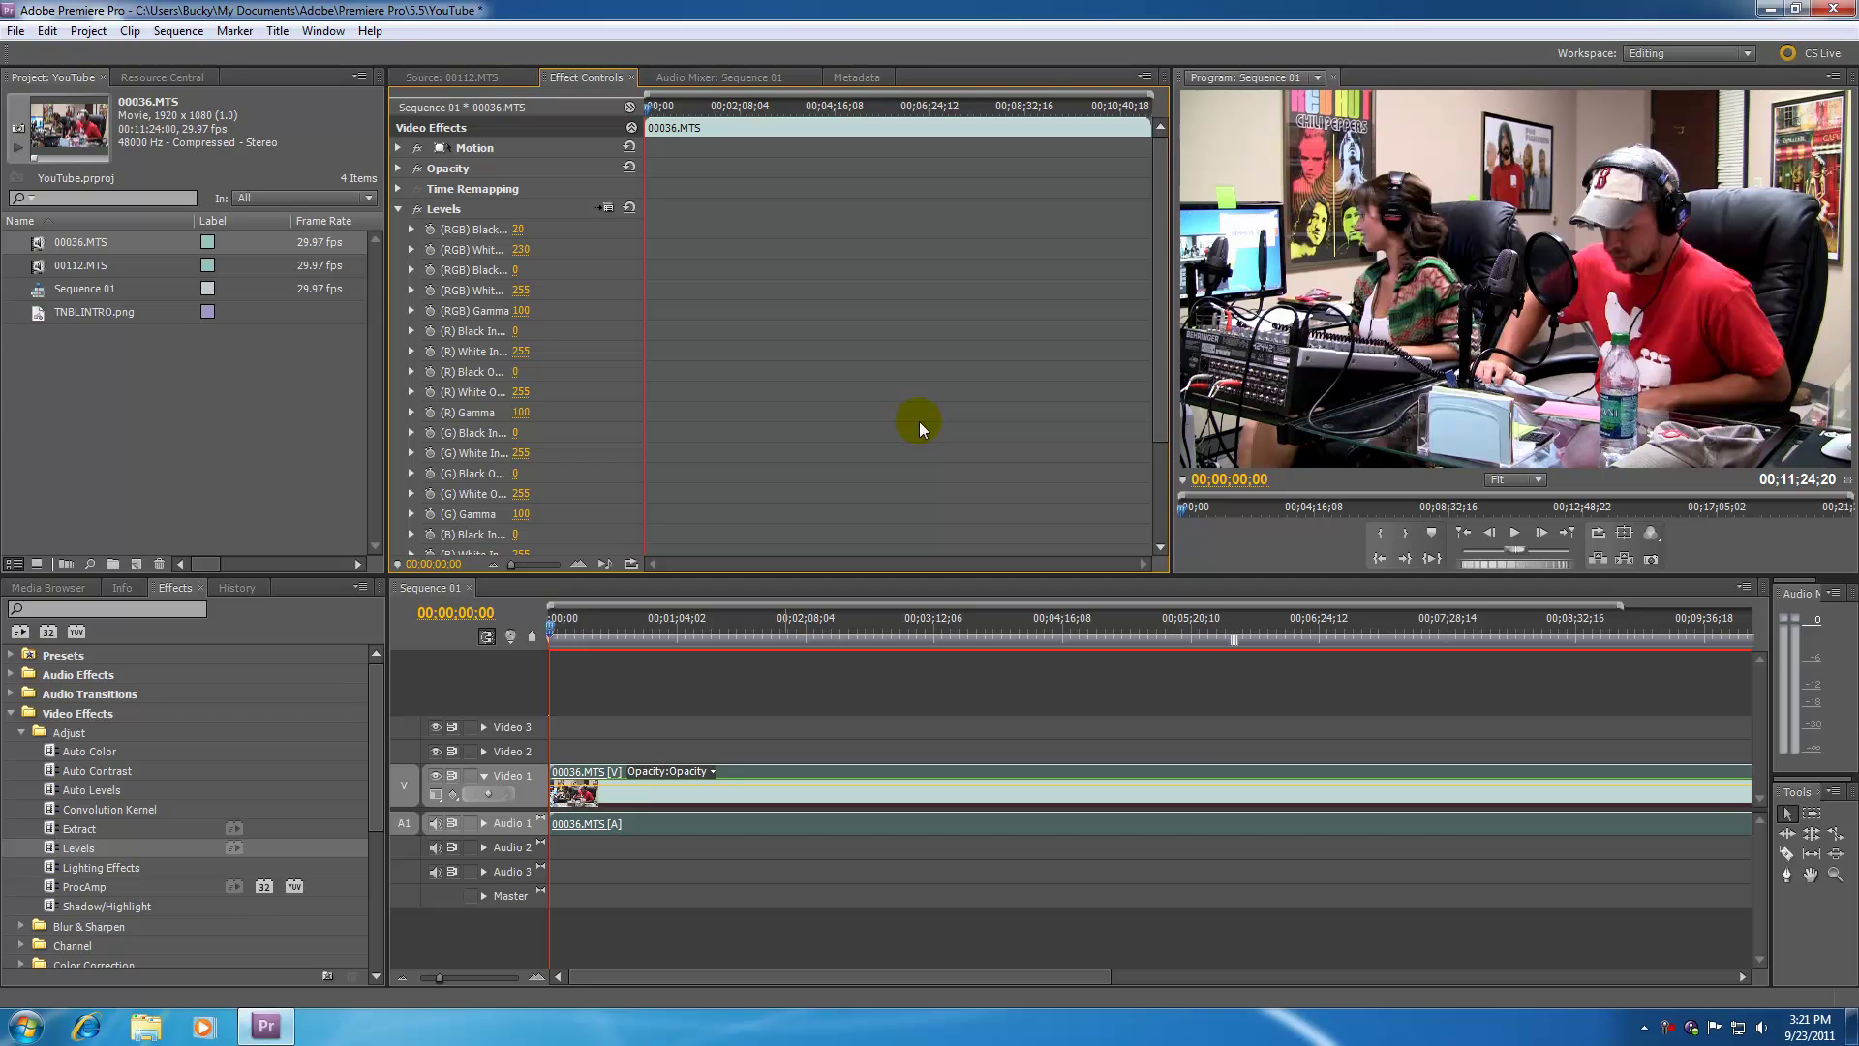
left_click(417, 210)
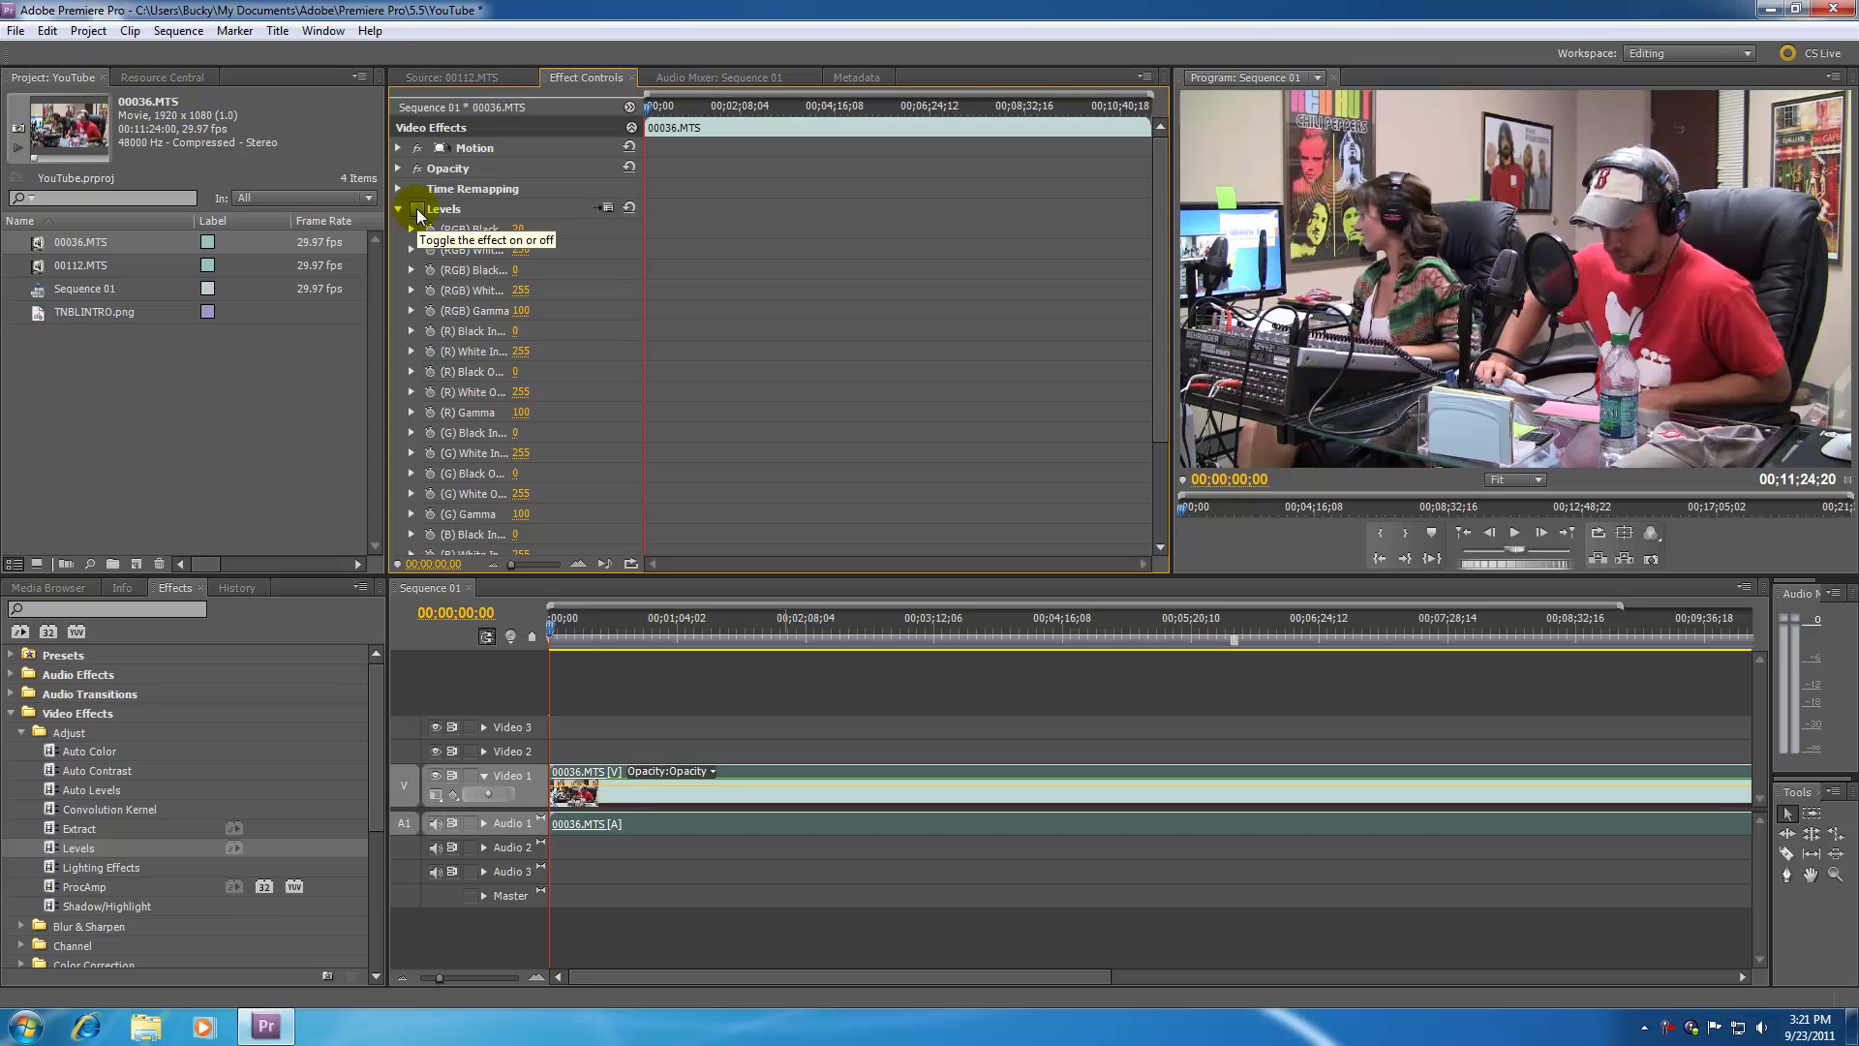
left_click(417, 210)
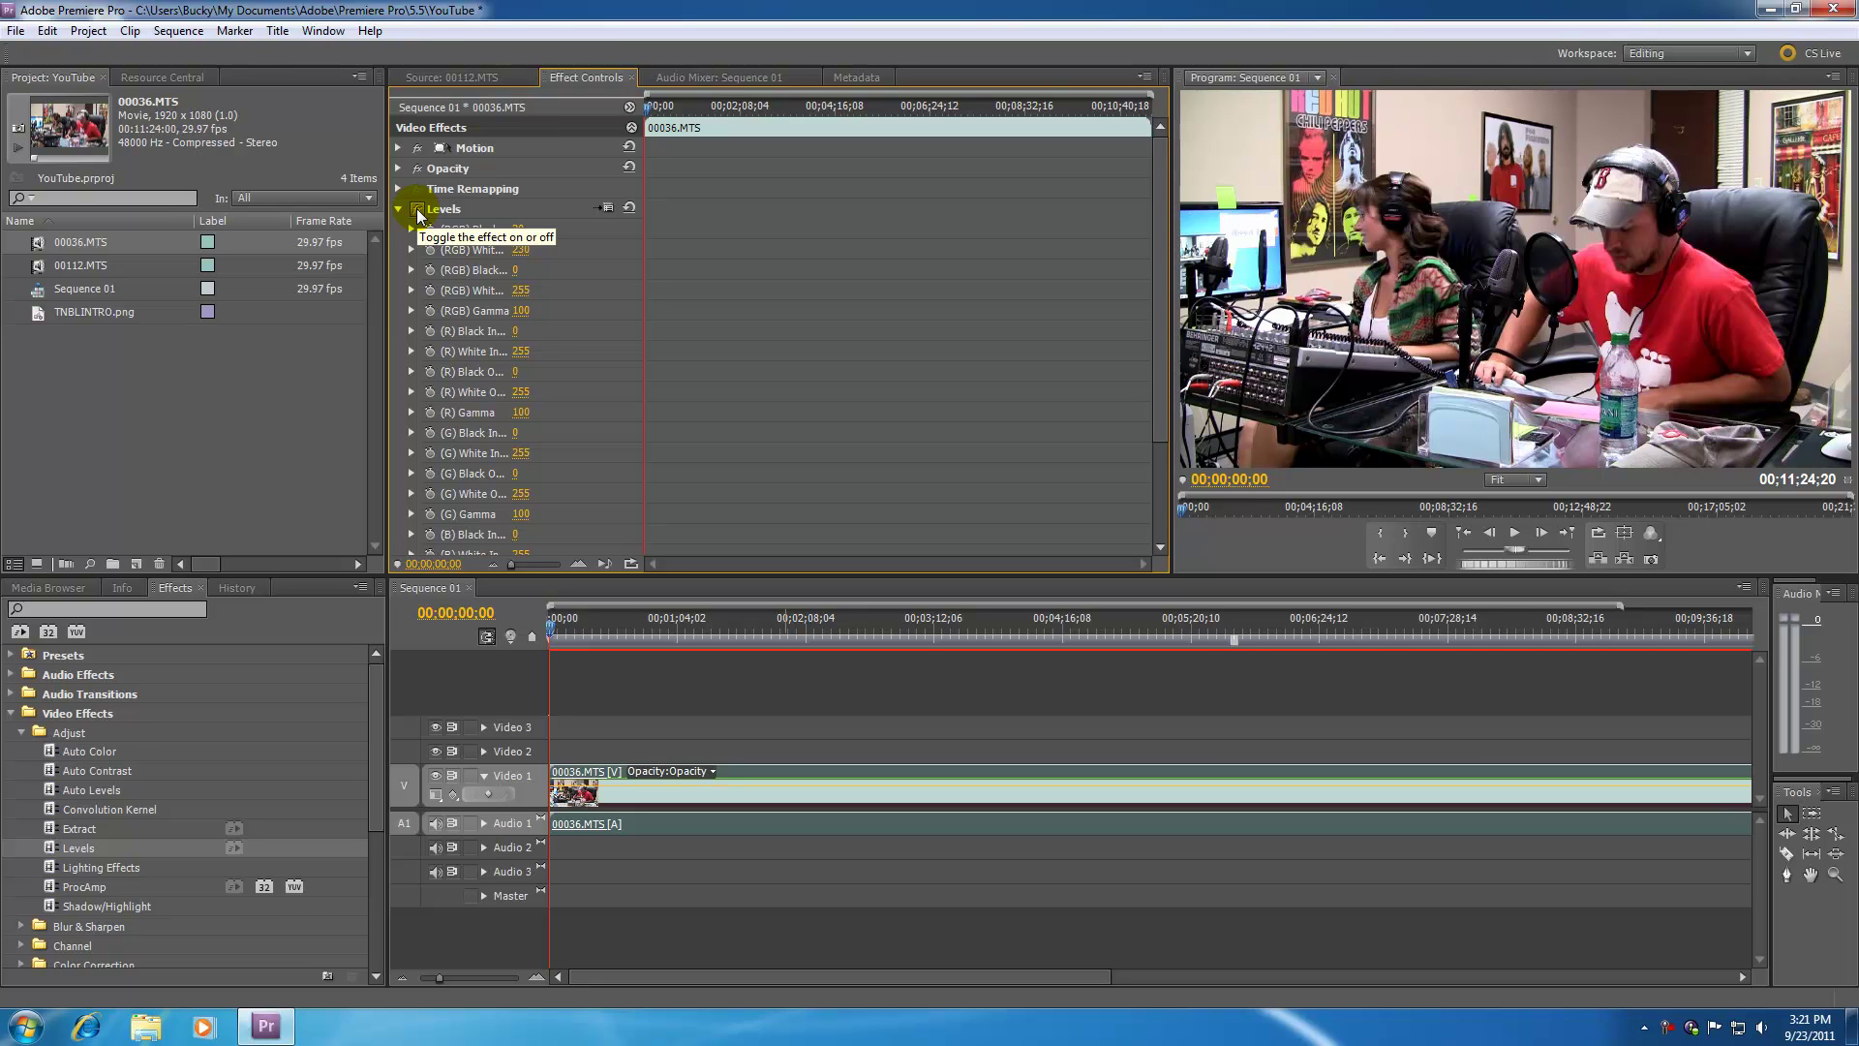
left_click(418, 210)
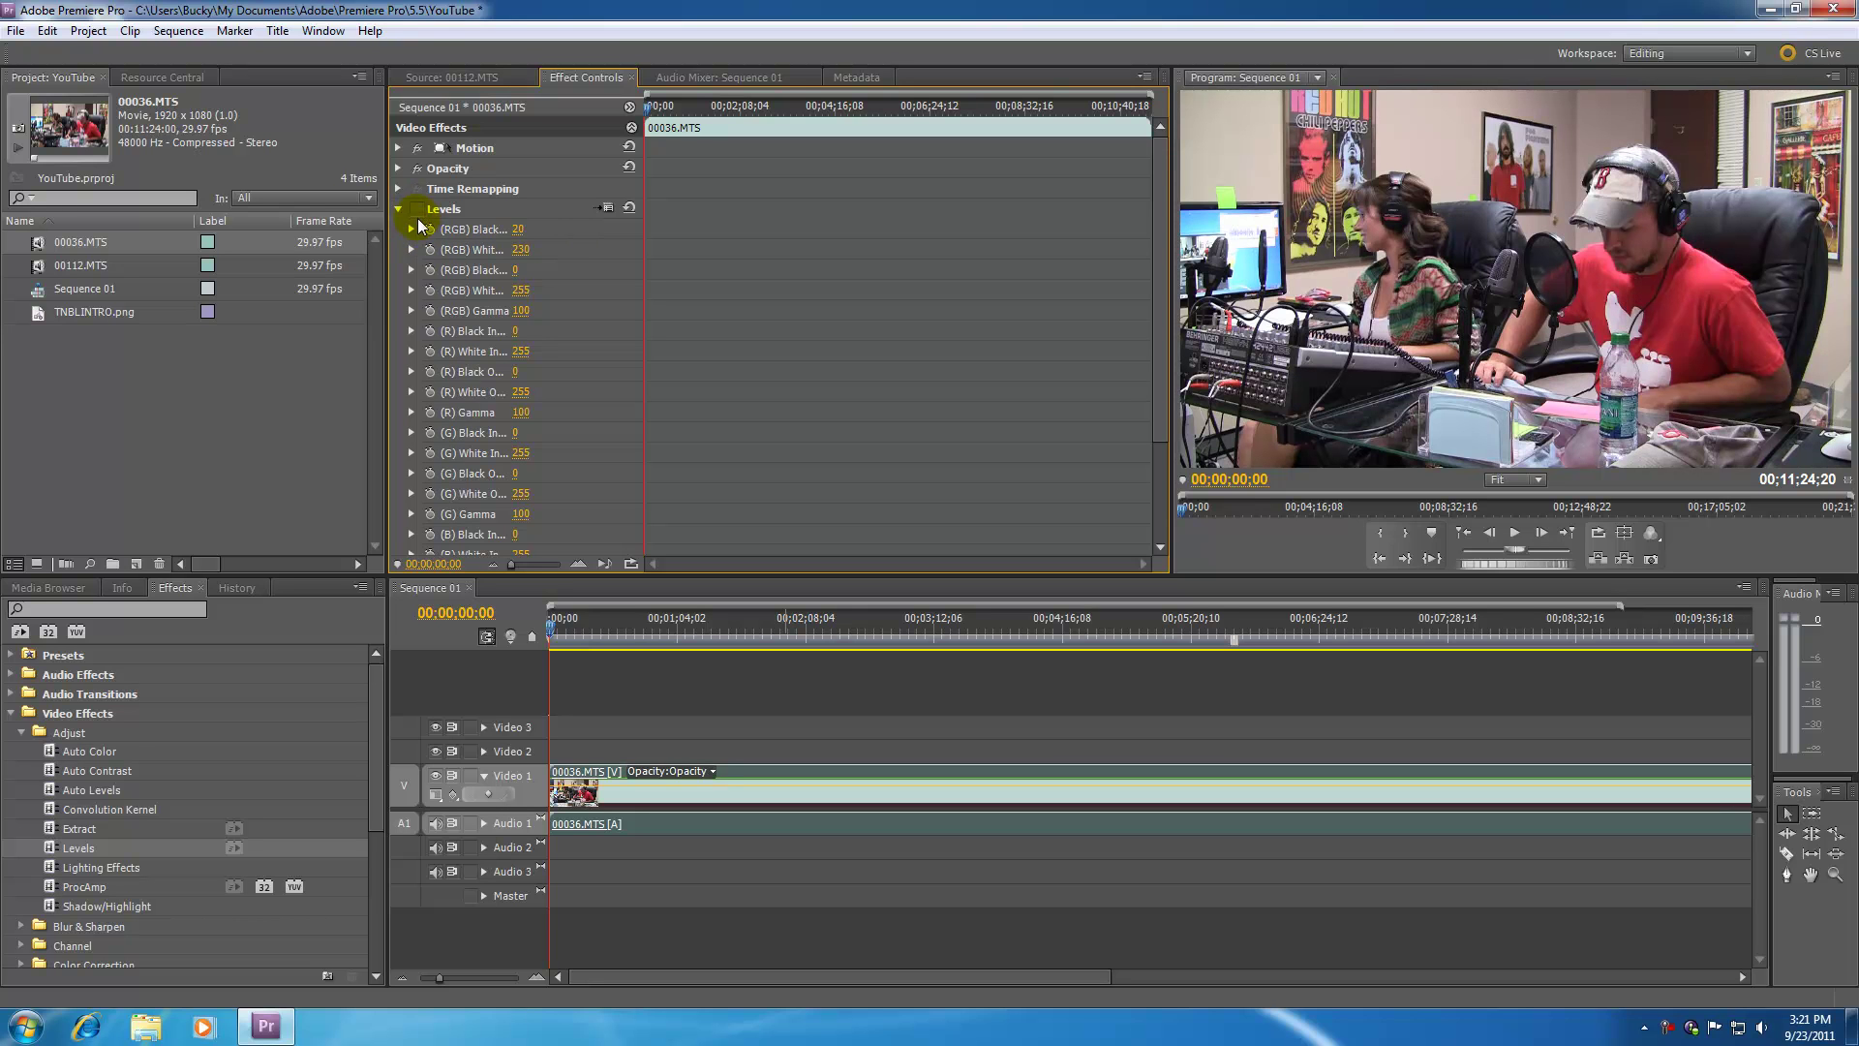
Set RGB Black Input 41 and White Input 205, then toggle Levels to compare, ending off
left_click_drag(523, 240, 530, 240)
left_click_drag(519, 249, 518, 250)
left_click(419, 209)
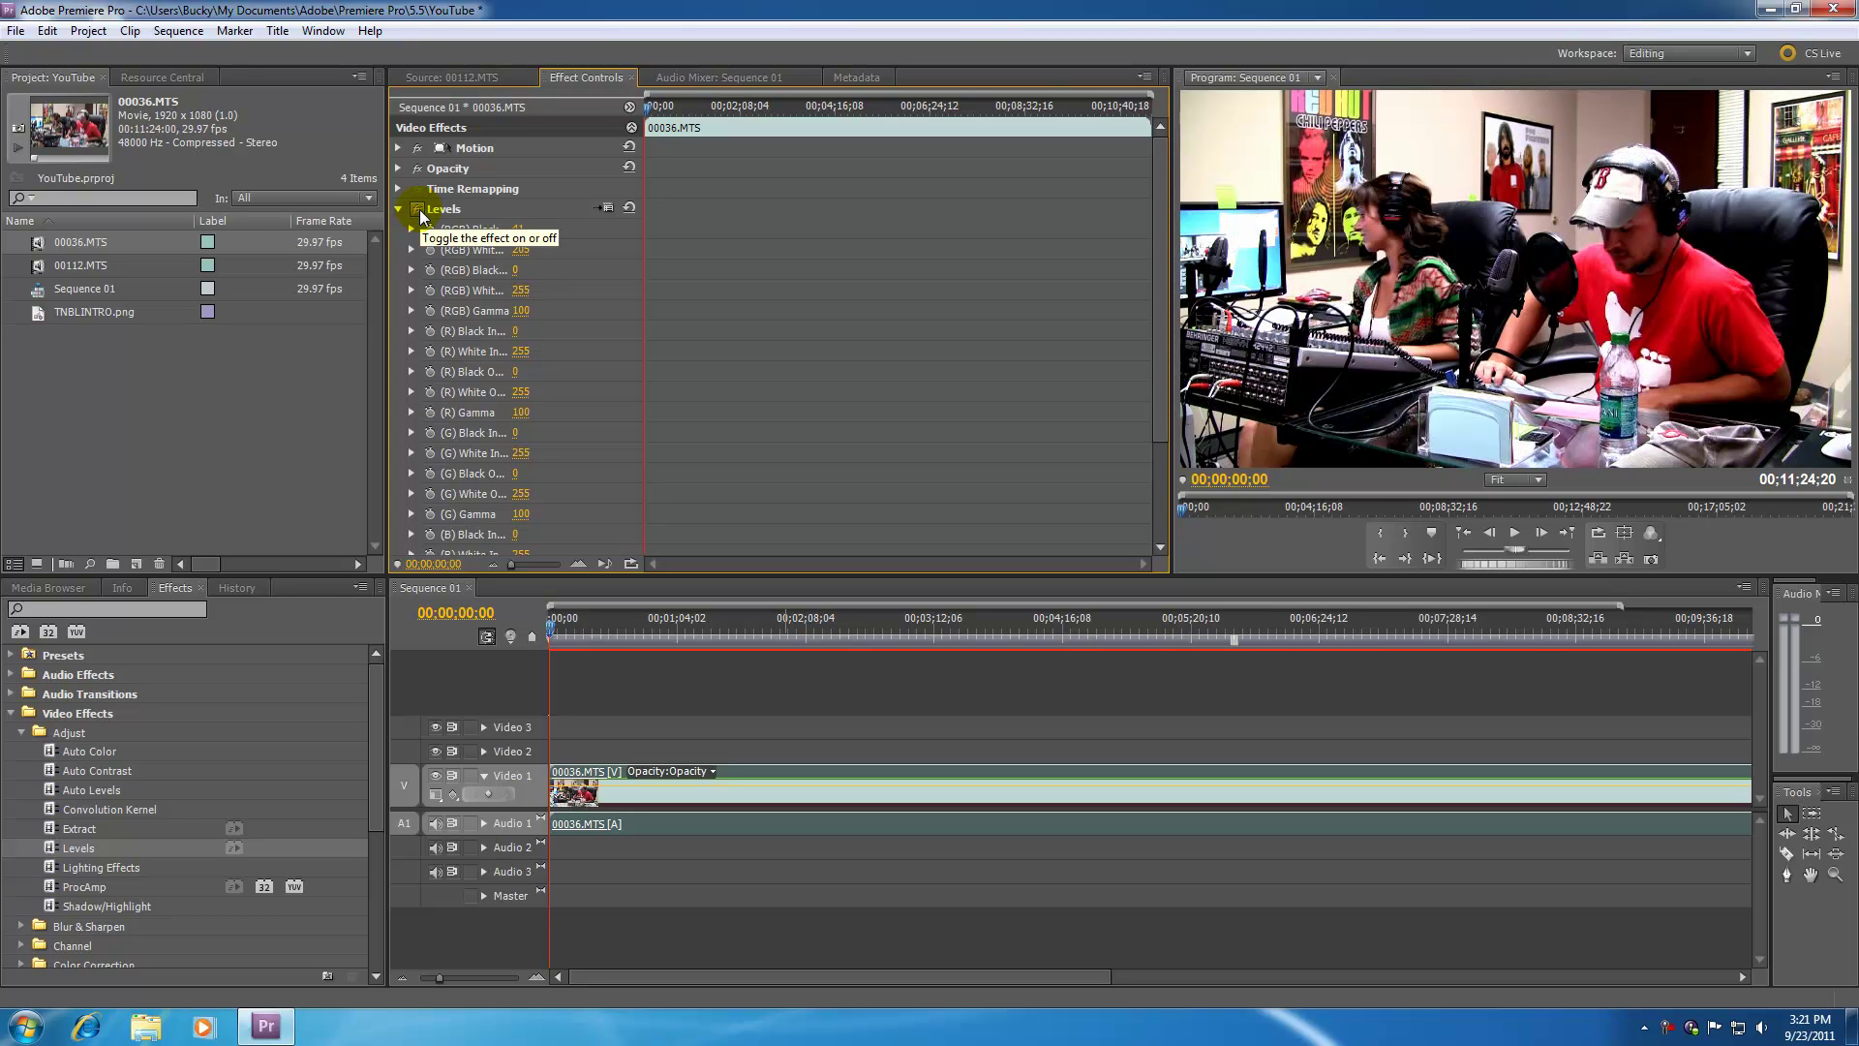
left_click(419, 209)
left_click(419, 209)
left_click(420, 209)
left_click(420, 209)
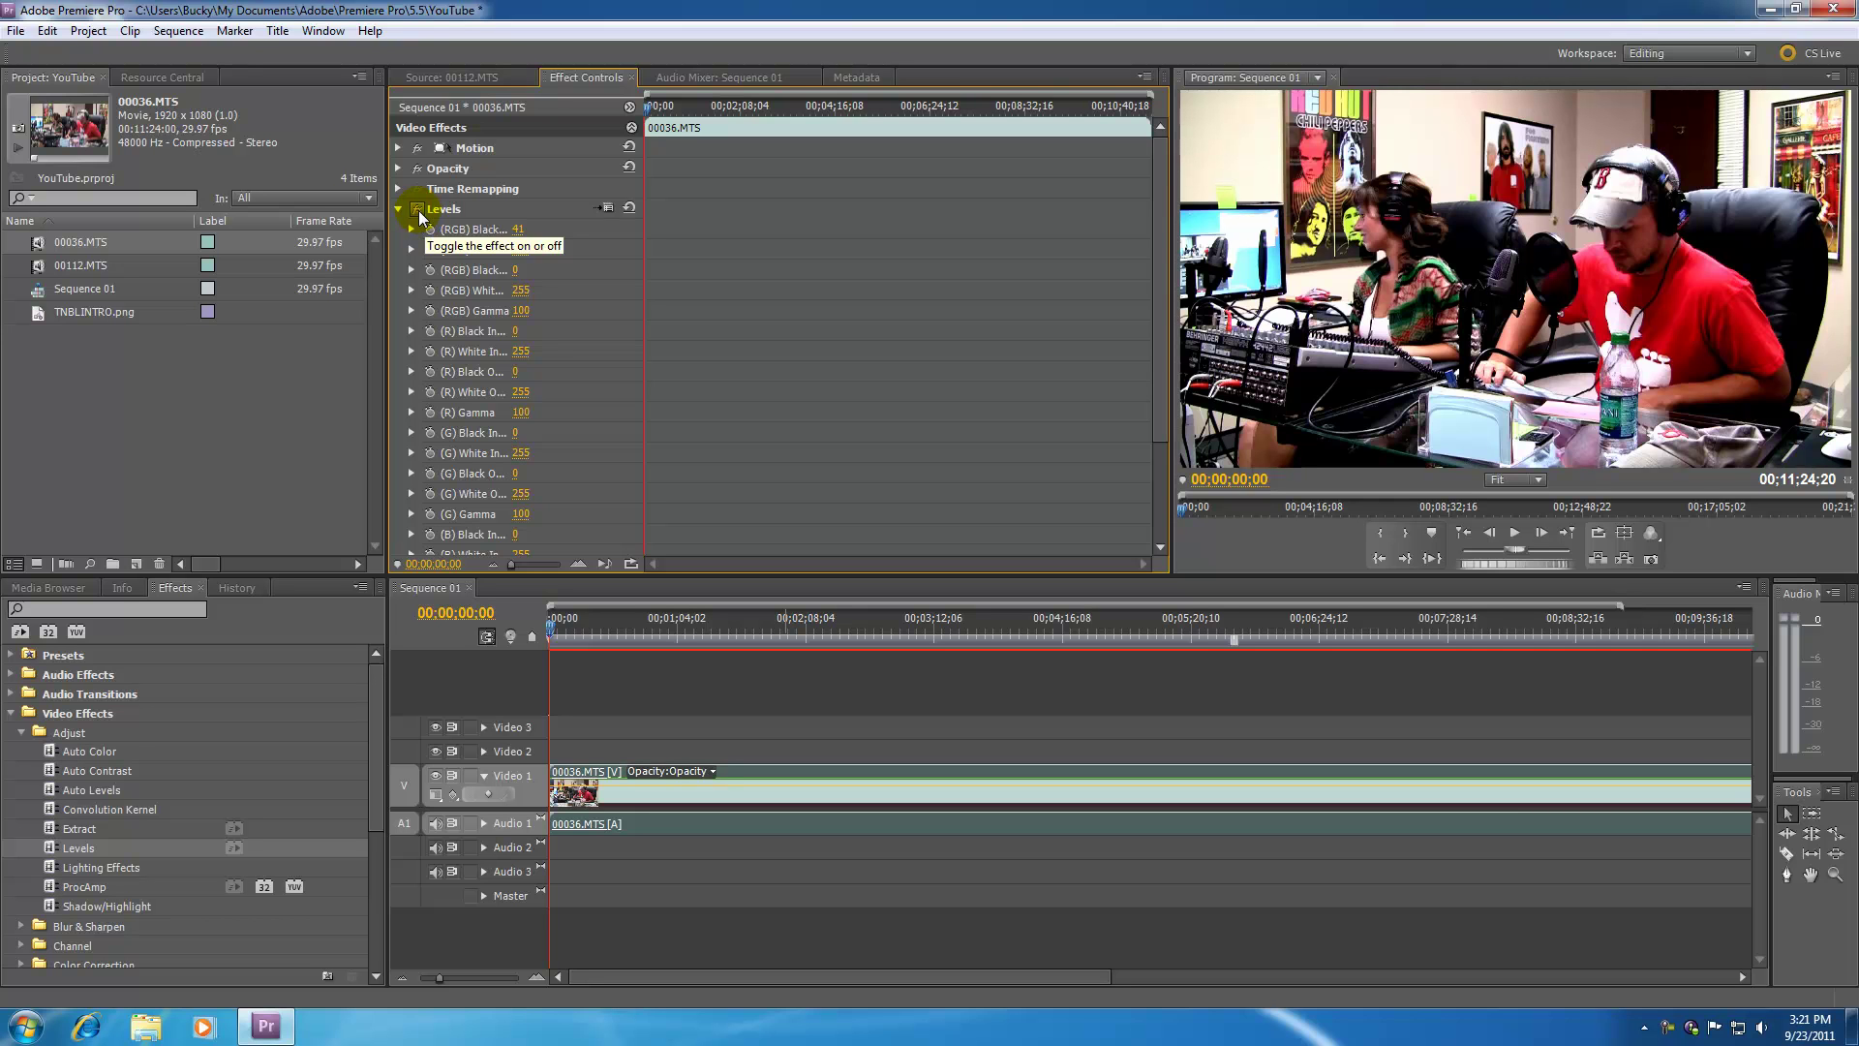
left_click(418, 209)
Delete Levels from the clip and reselect 00036.MTS on Video 1
left_click(451, 214)
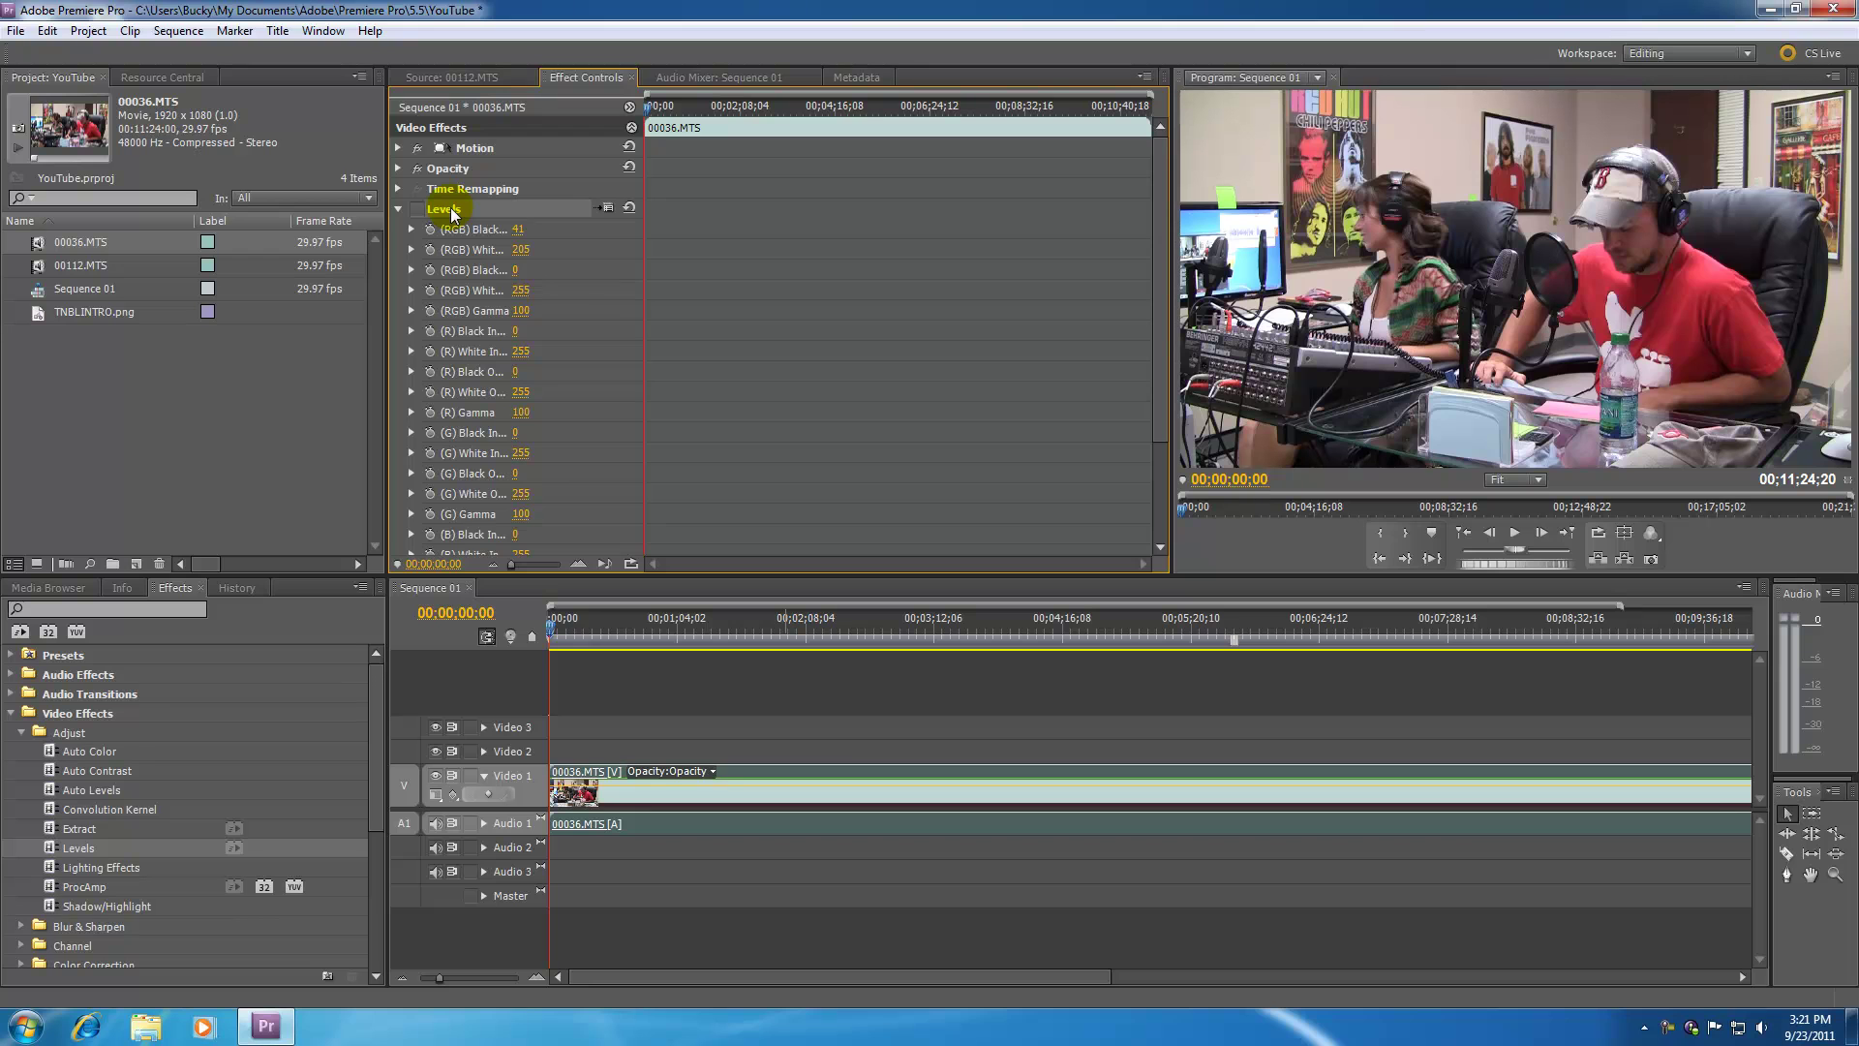
key("Delete")
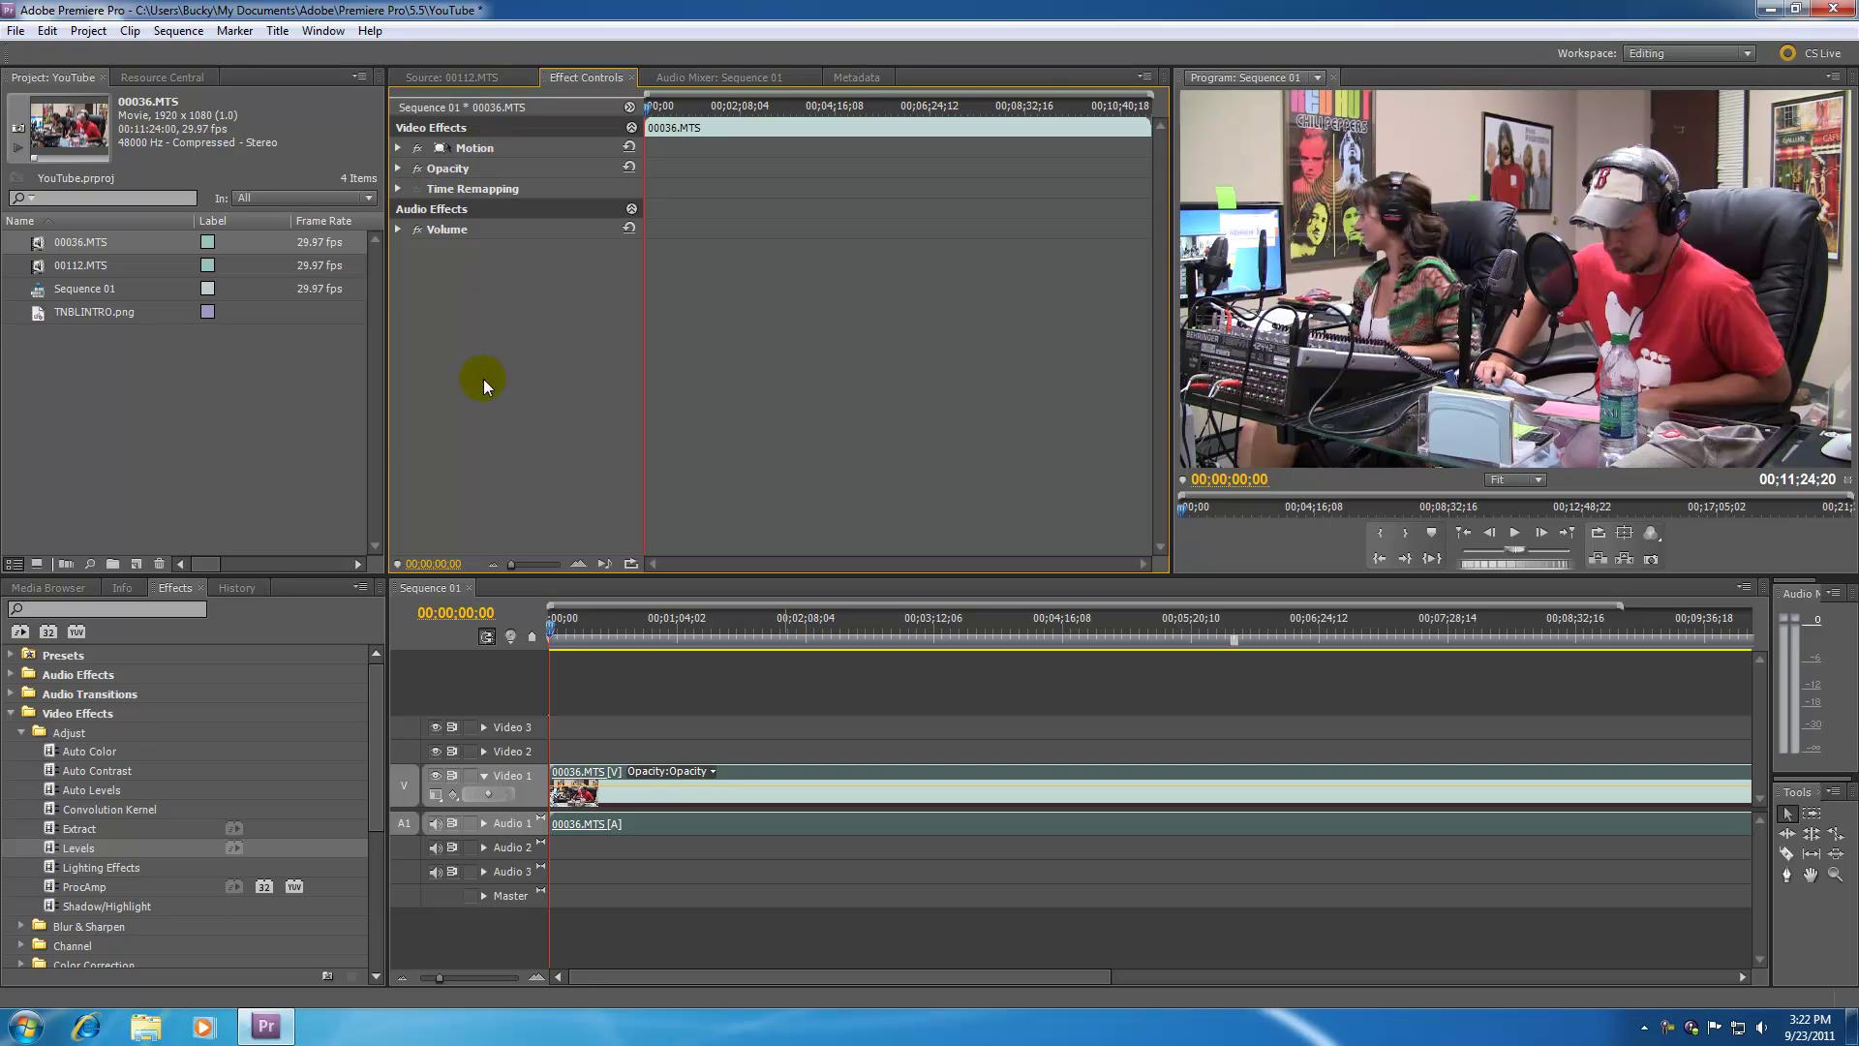
left_click(736, 771)
left_click(764, 769)
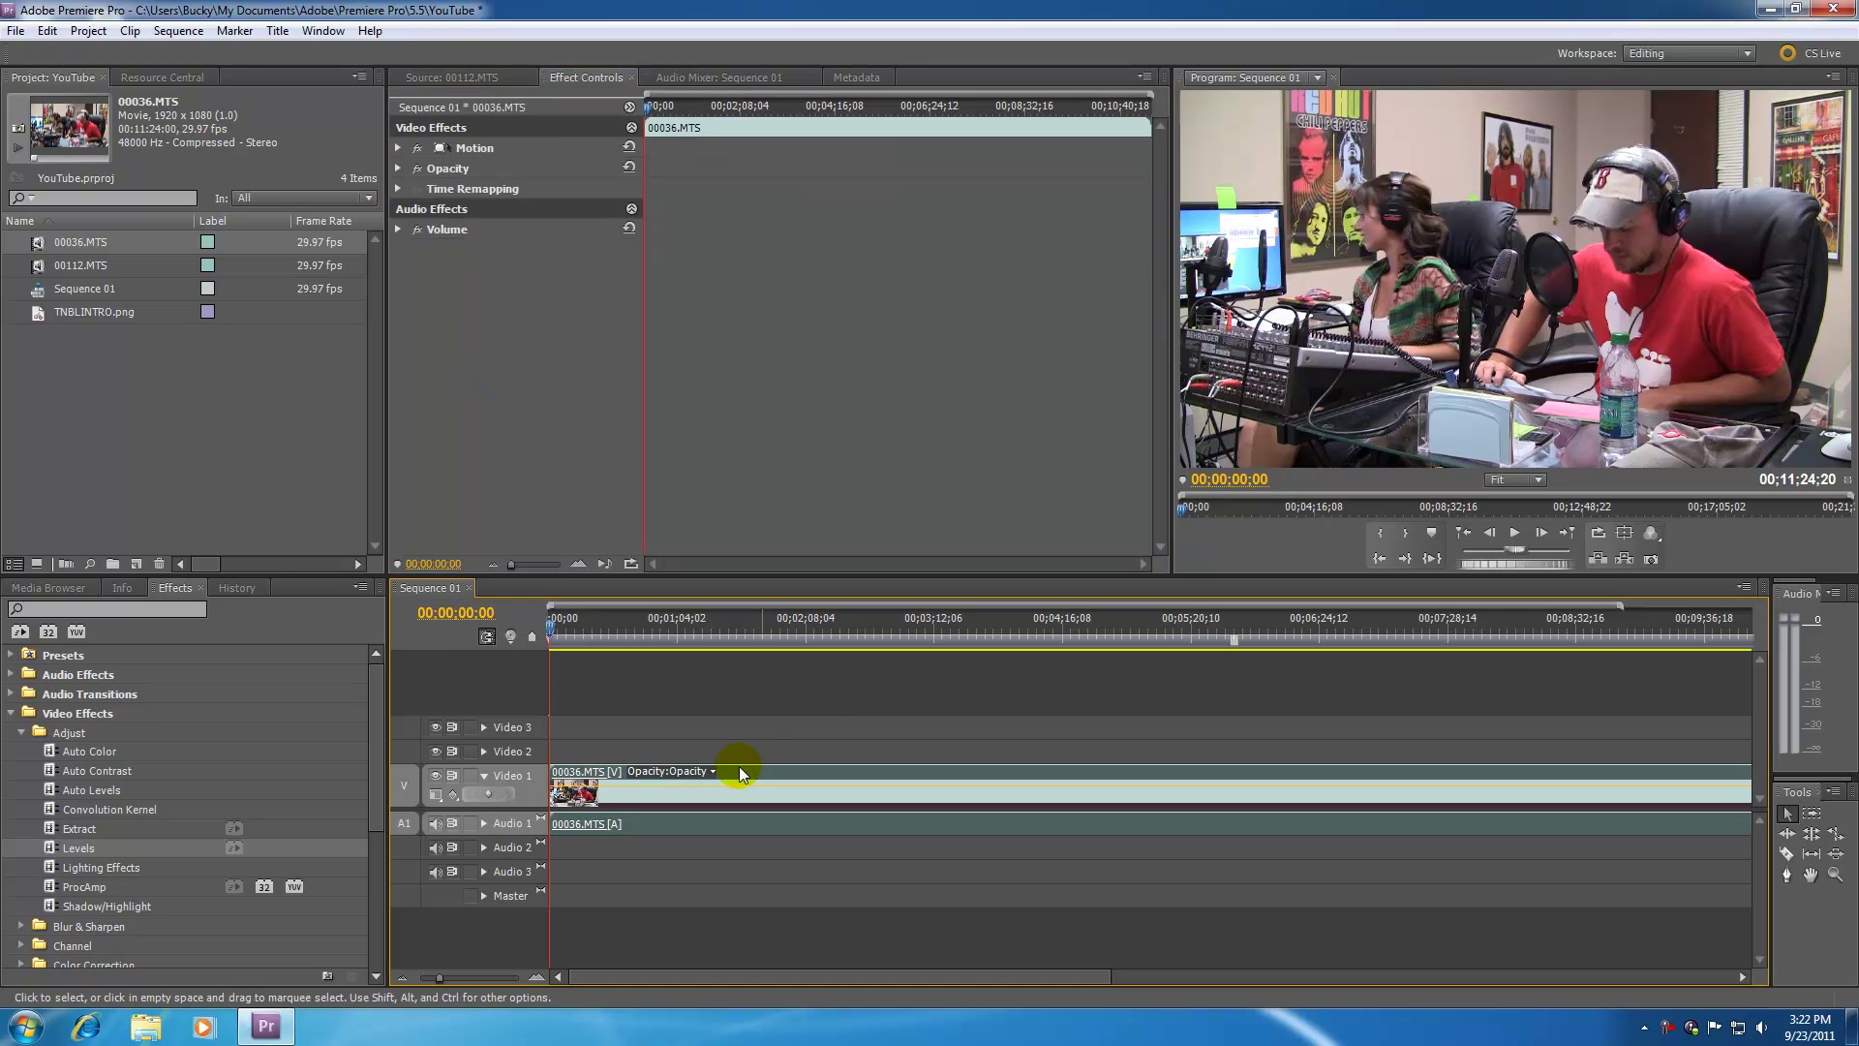
left_click(10, 713)
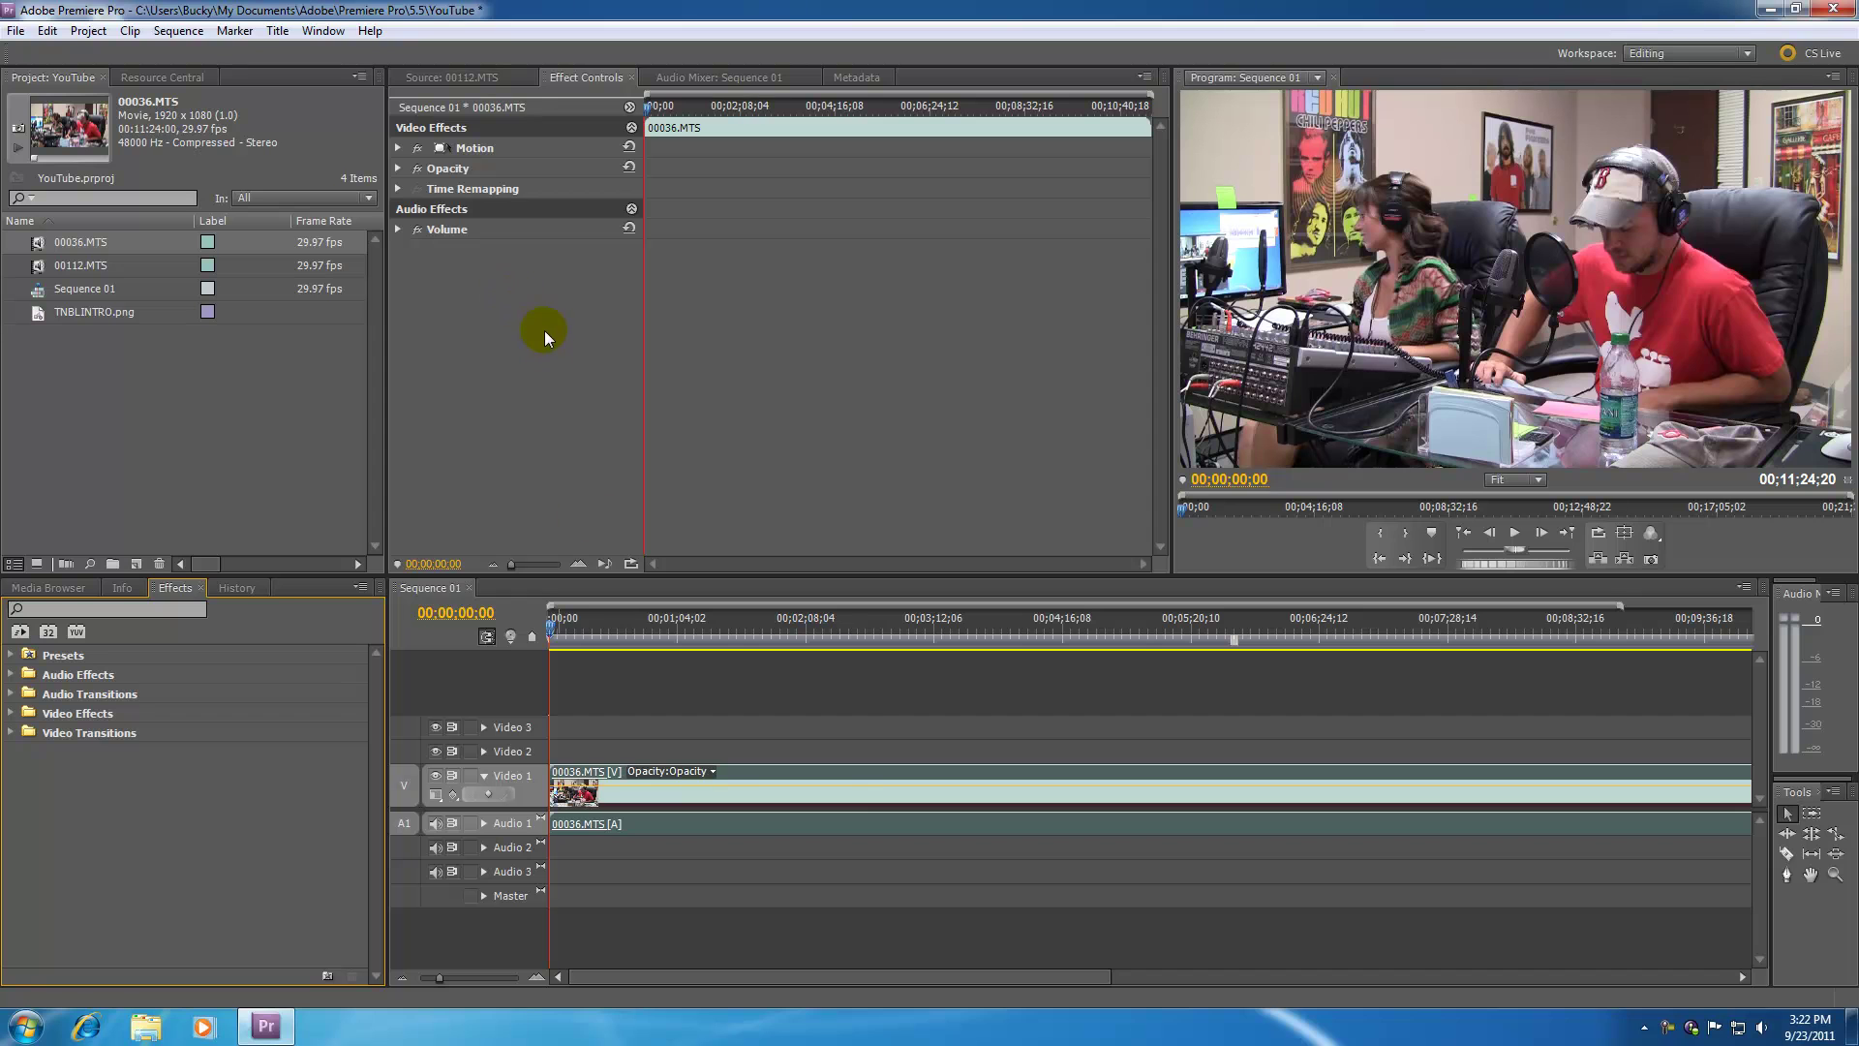
left_click(836, 733)
left_click(838, 775)
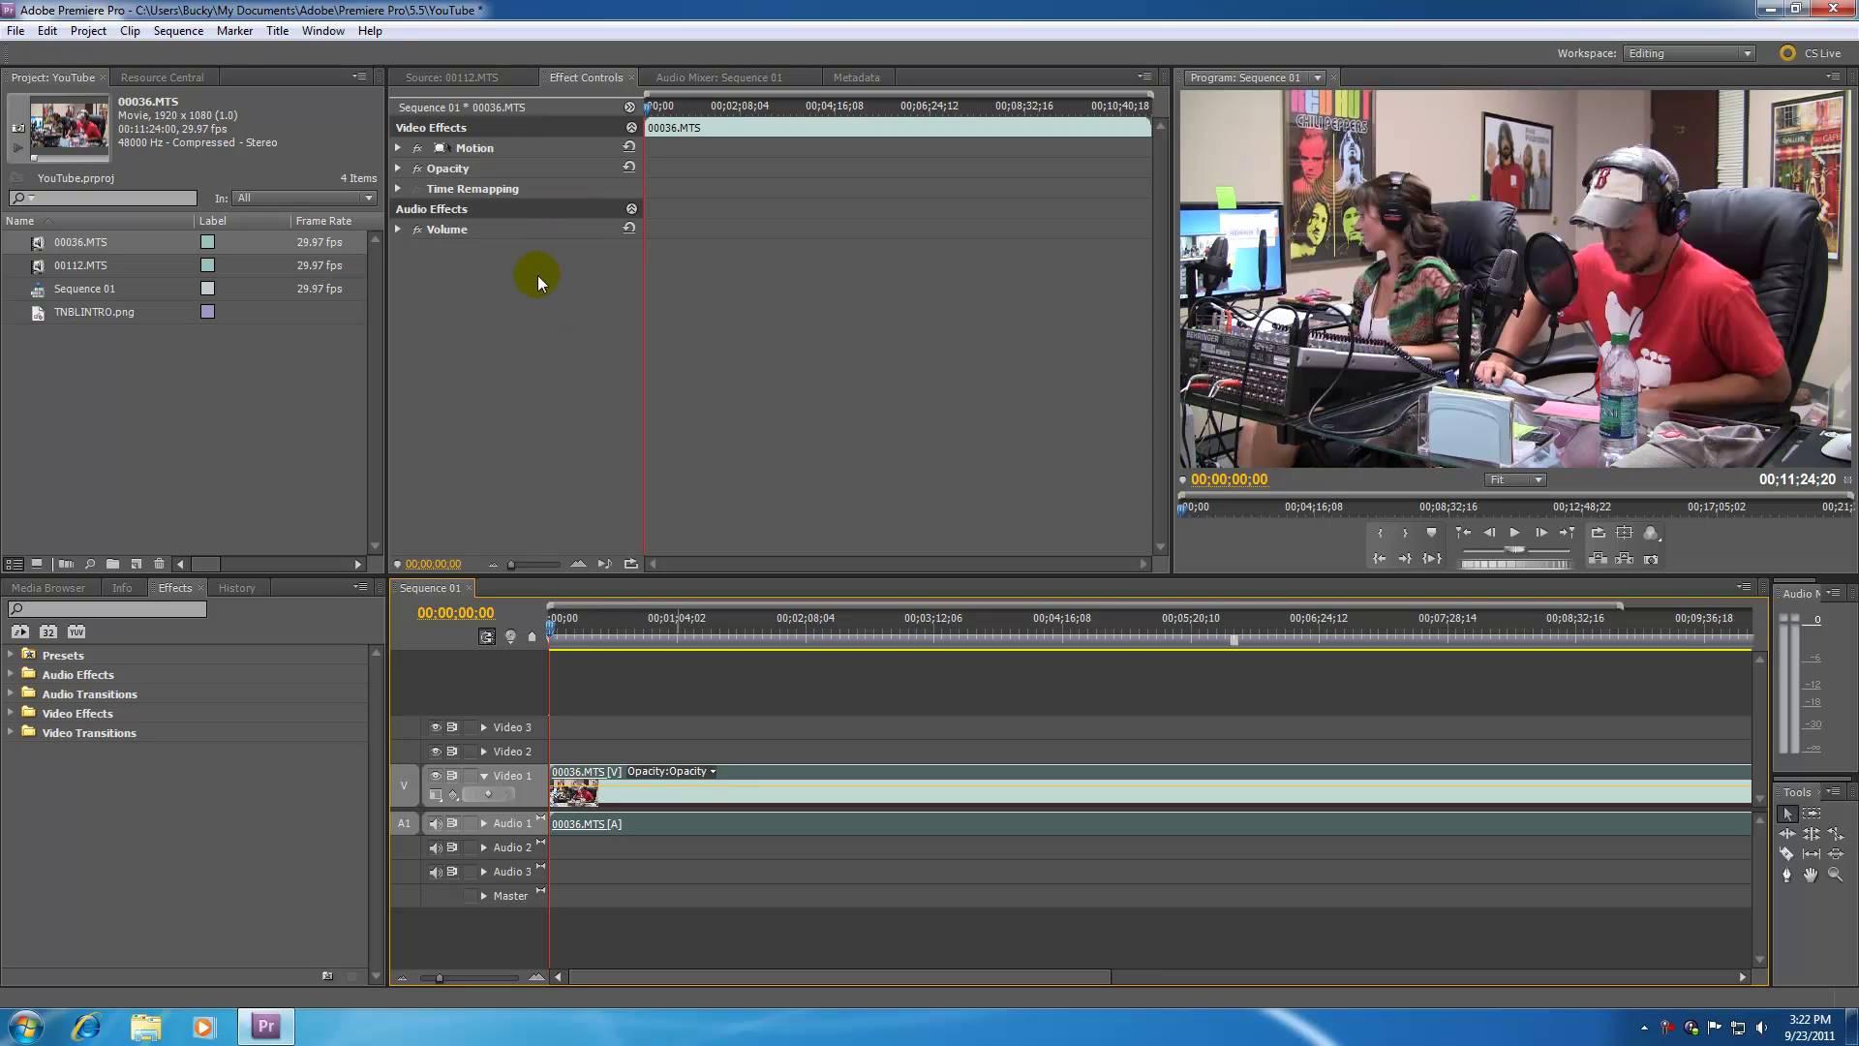
Walk through the fixed effects Motion, Opacity, Time Remapping and Volume in Effect Controls
left_click(490, 147)
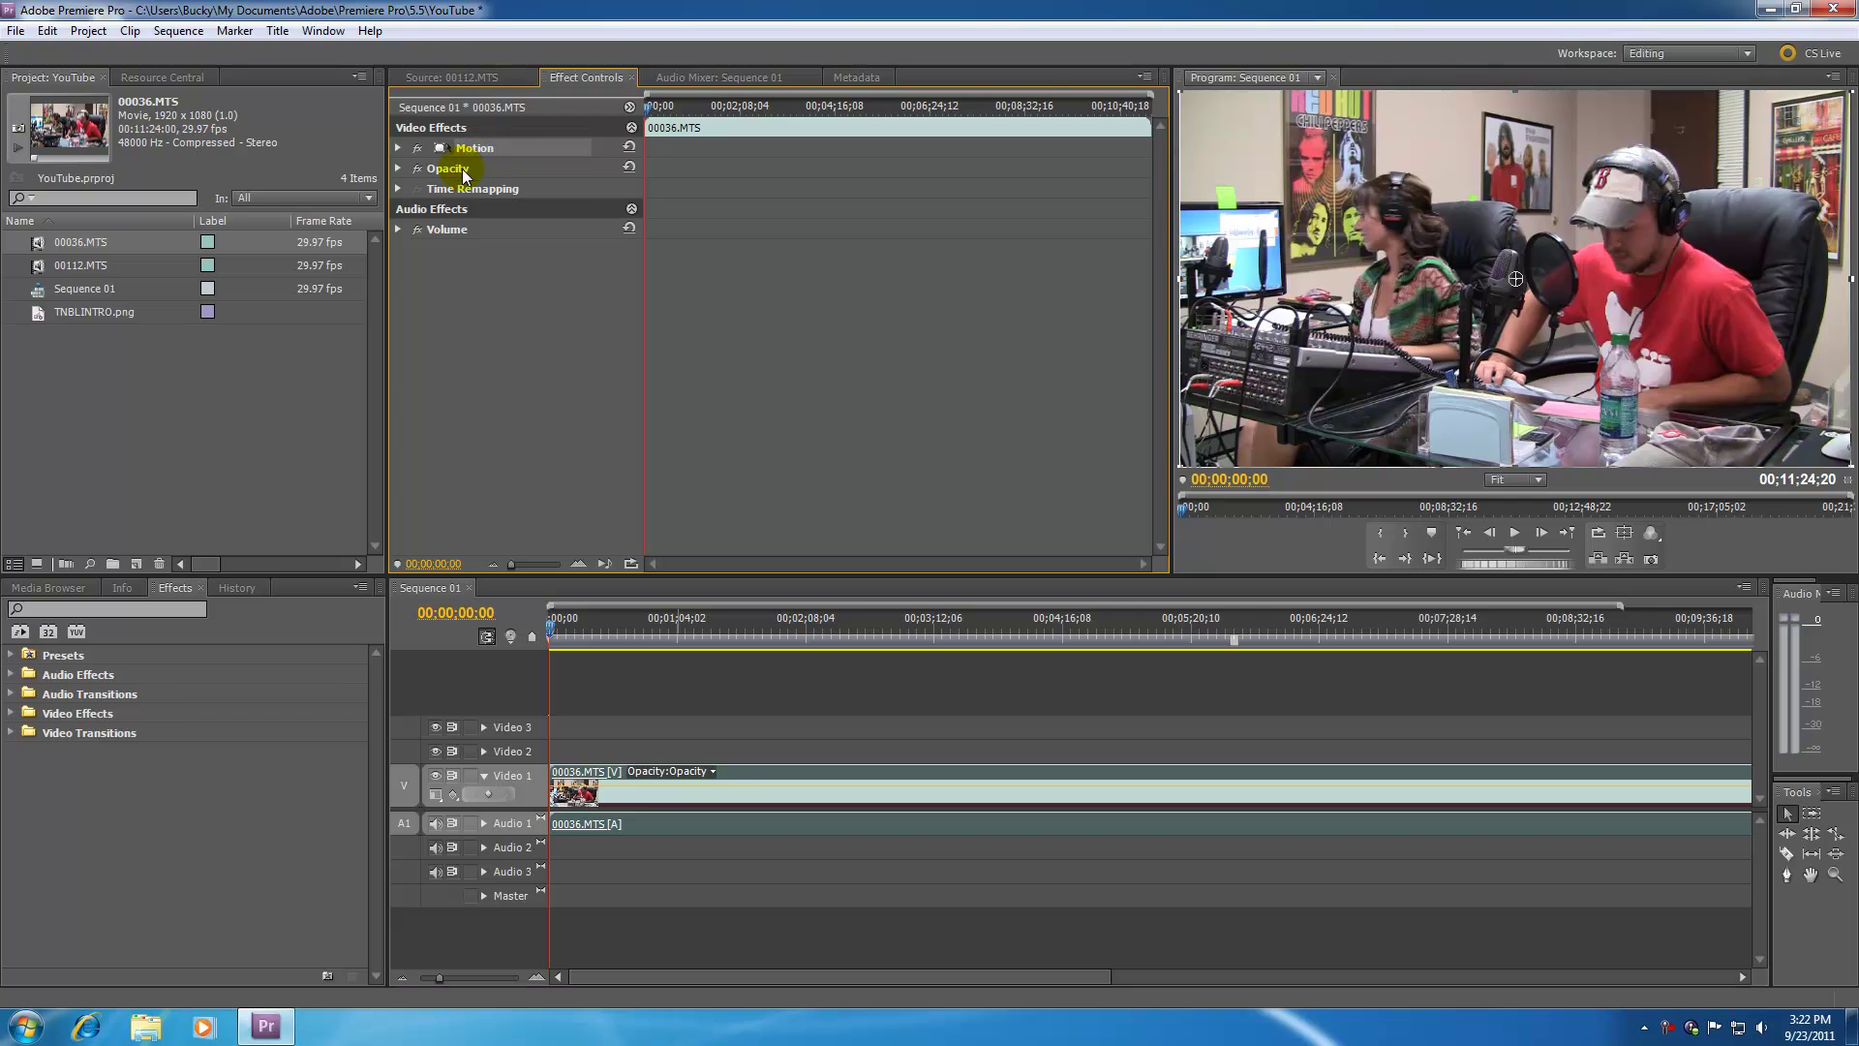
left_click(462, 169)
left_click(470, 190)
left_click(460, 229)
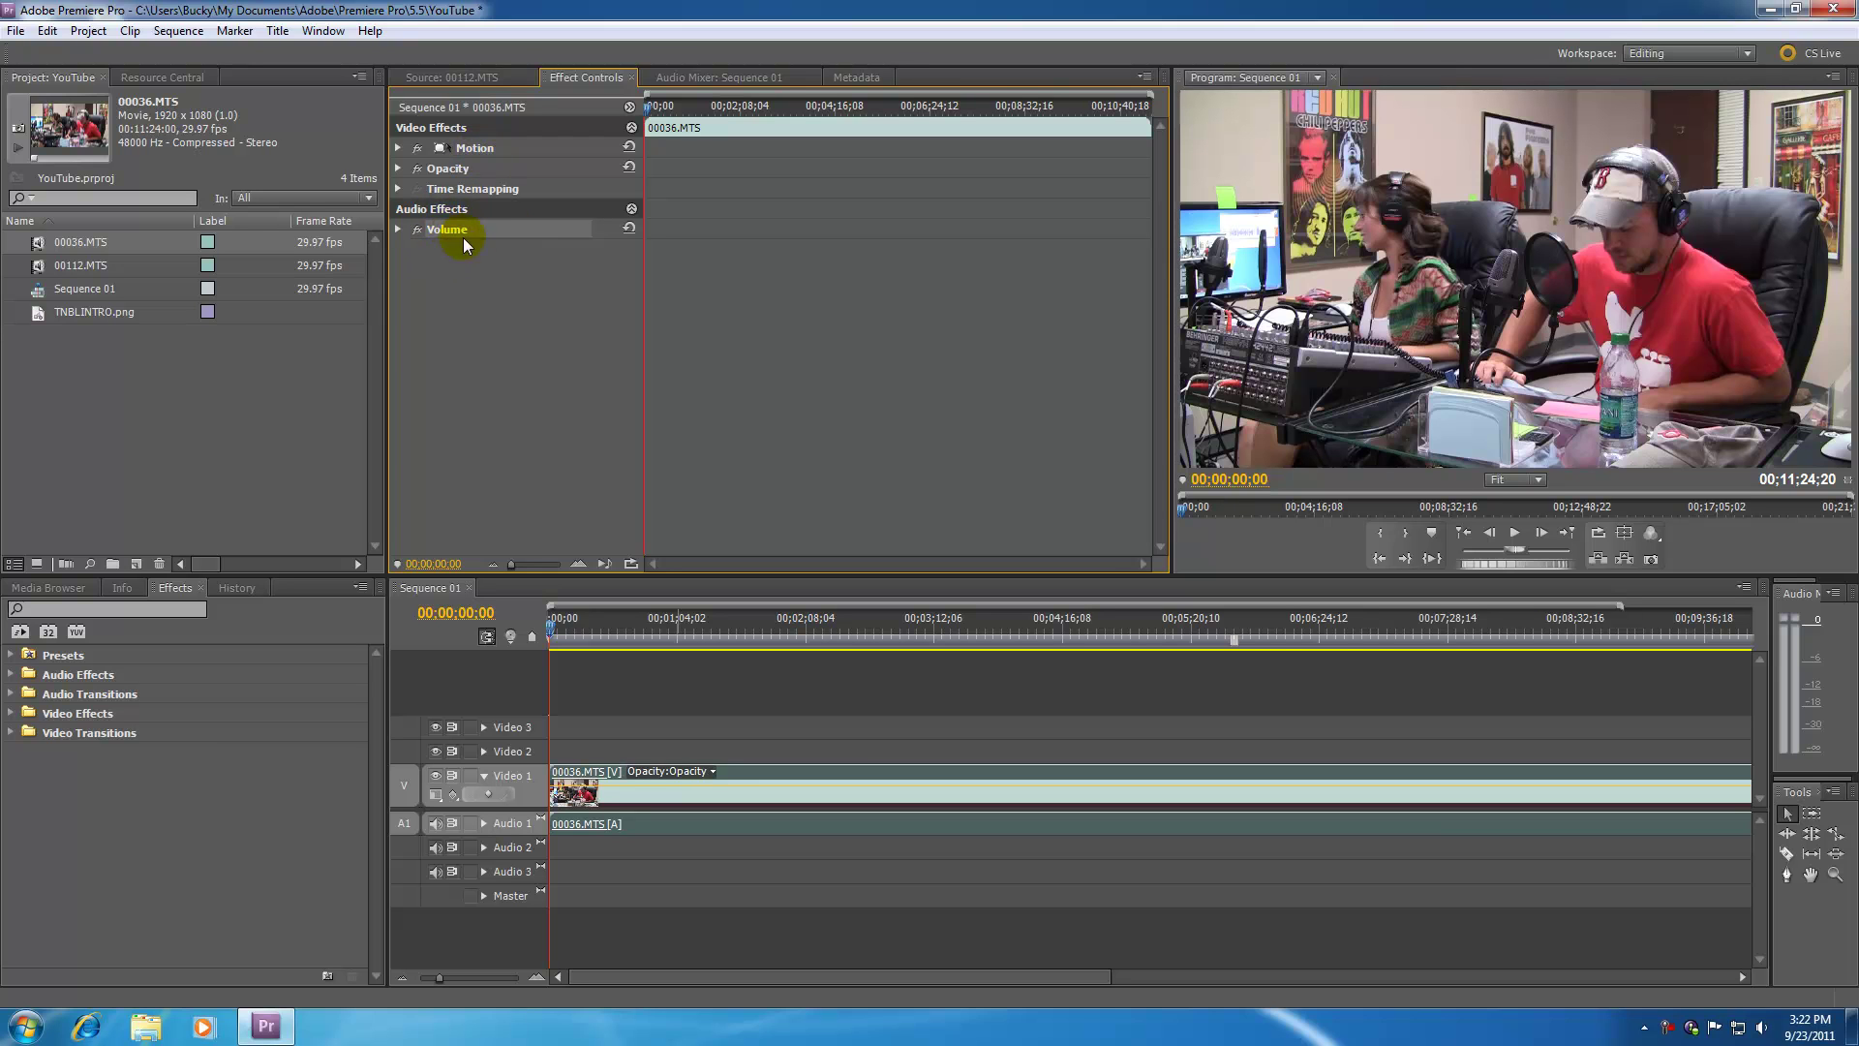
left_click(477, 148)
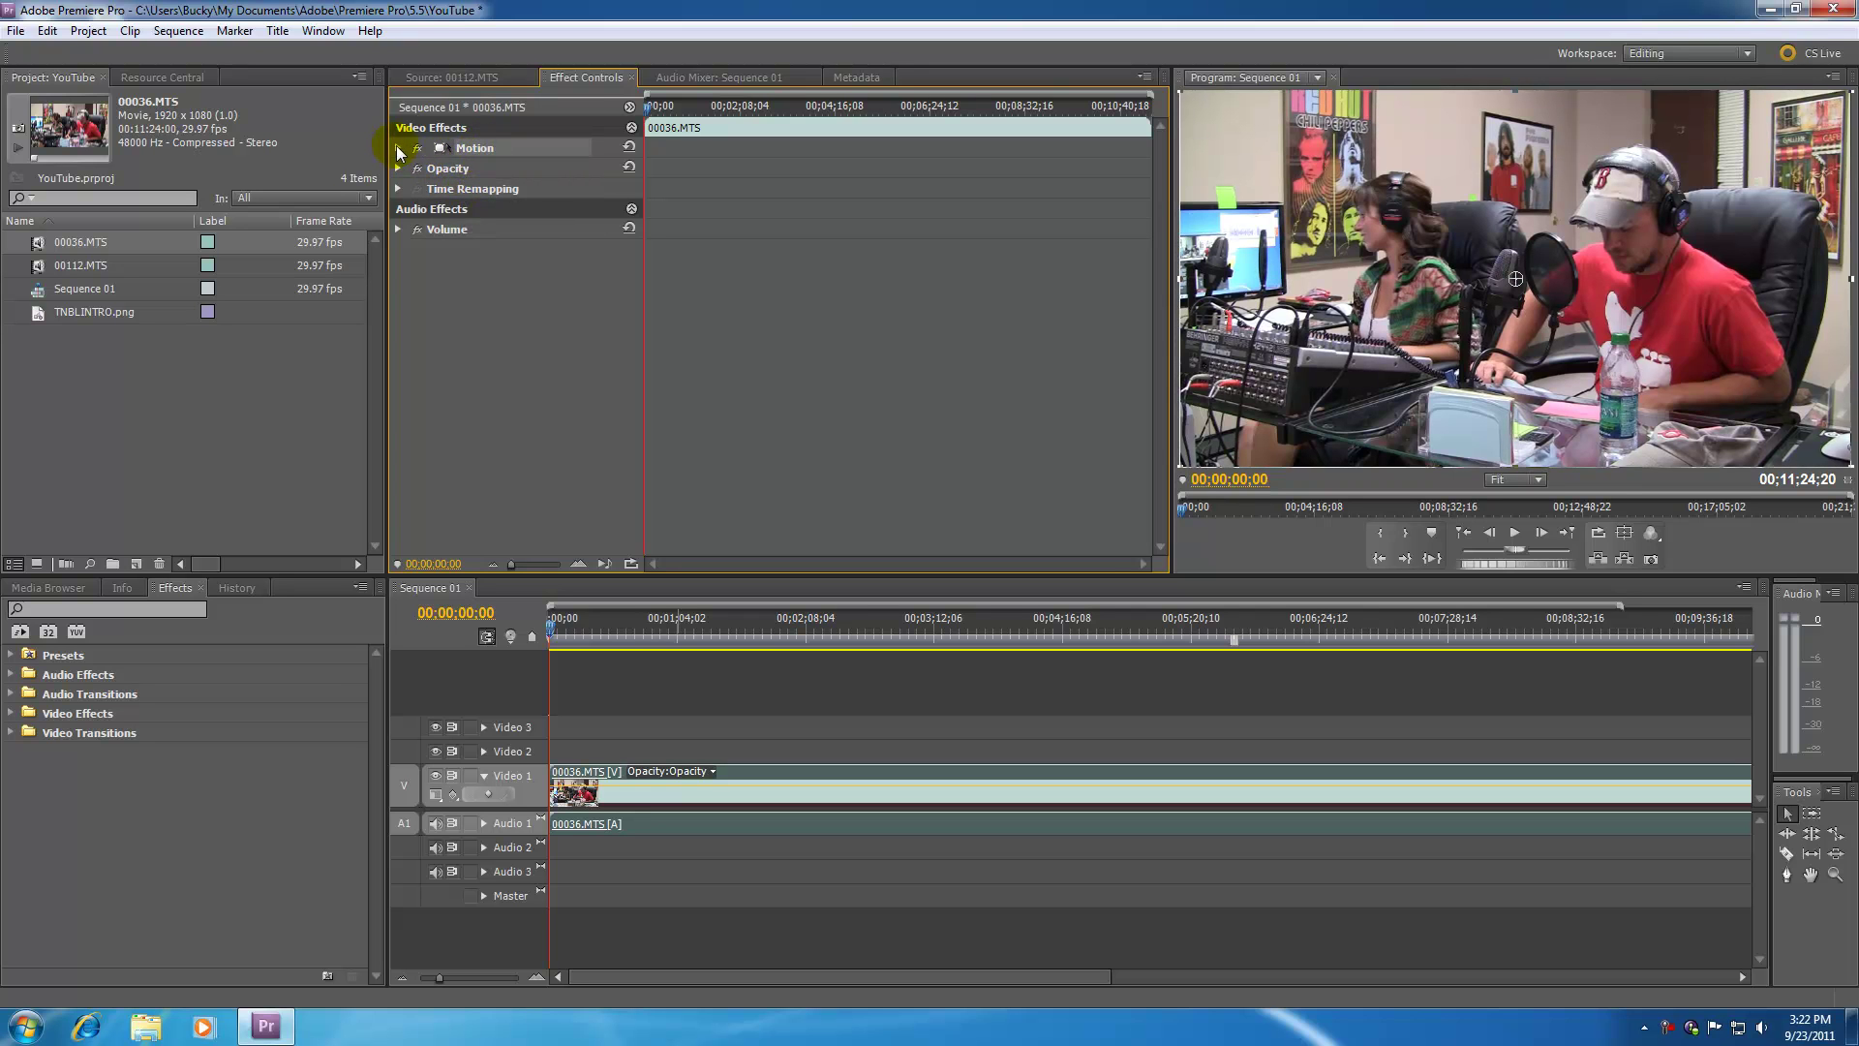
Expand Motion, shift the picture sideways and scale it to 49, then reset and collapse Motion
left_click(397, 150)
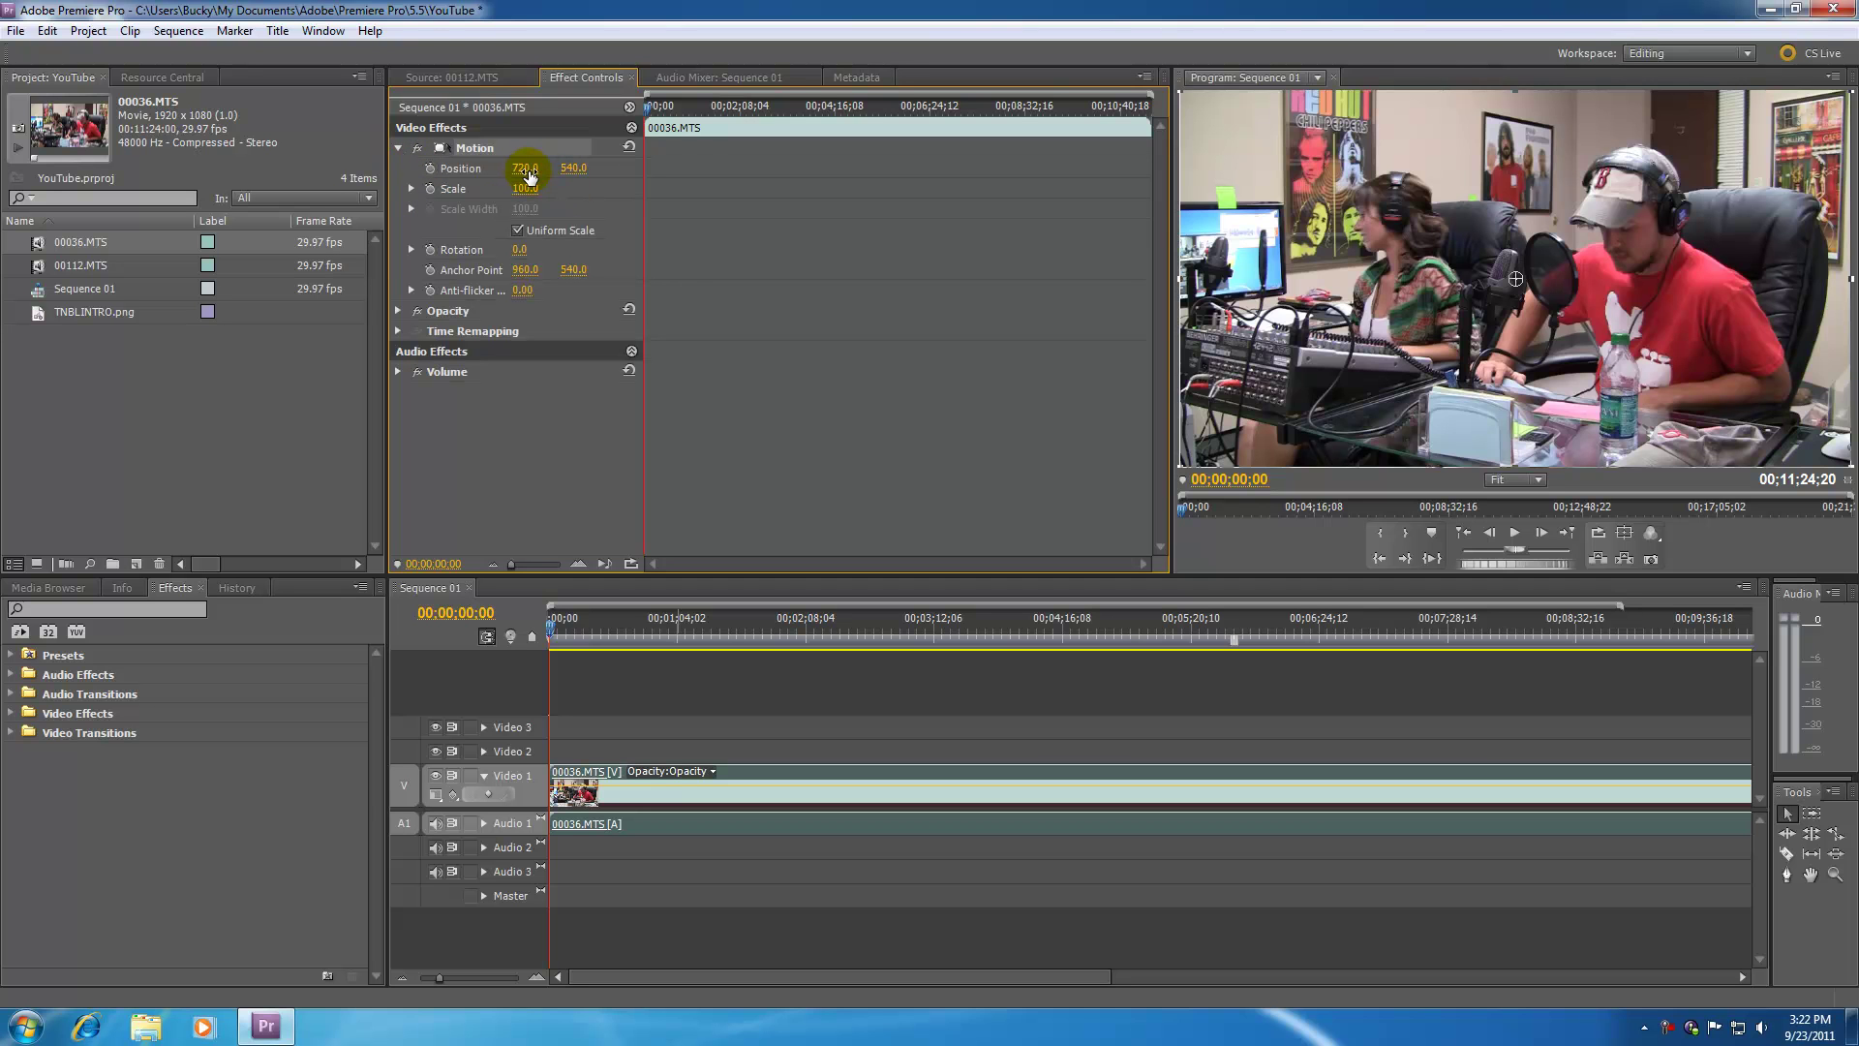
left_click_drag(524, 171, 630, 172)
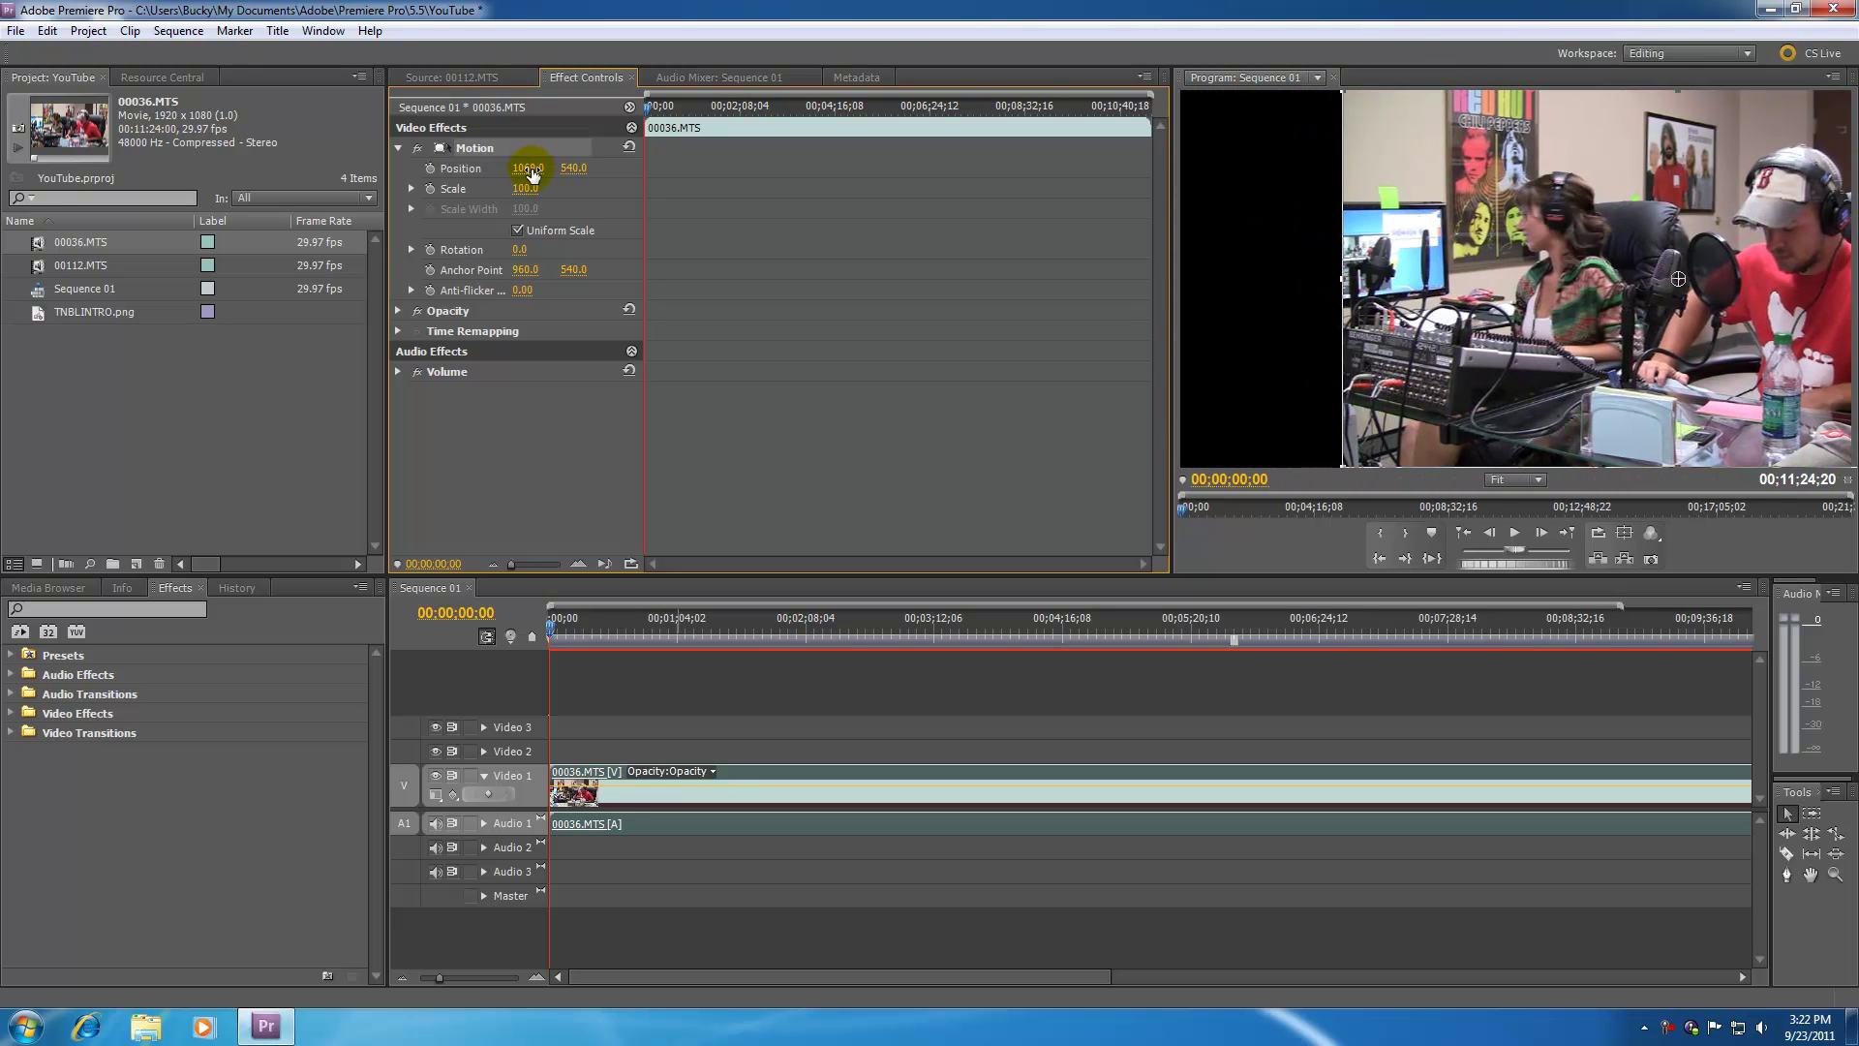
left_click_drag(514, 194, 464, 193)
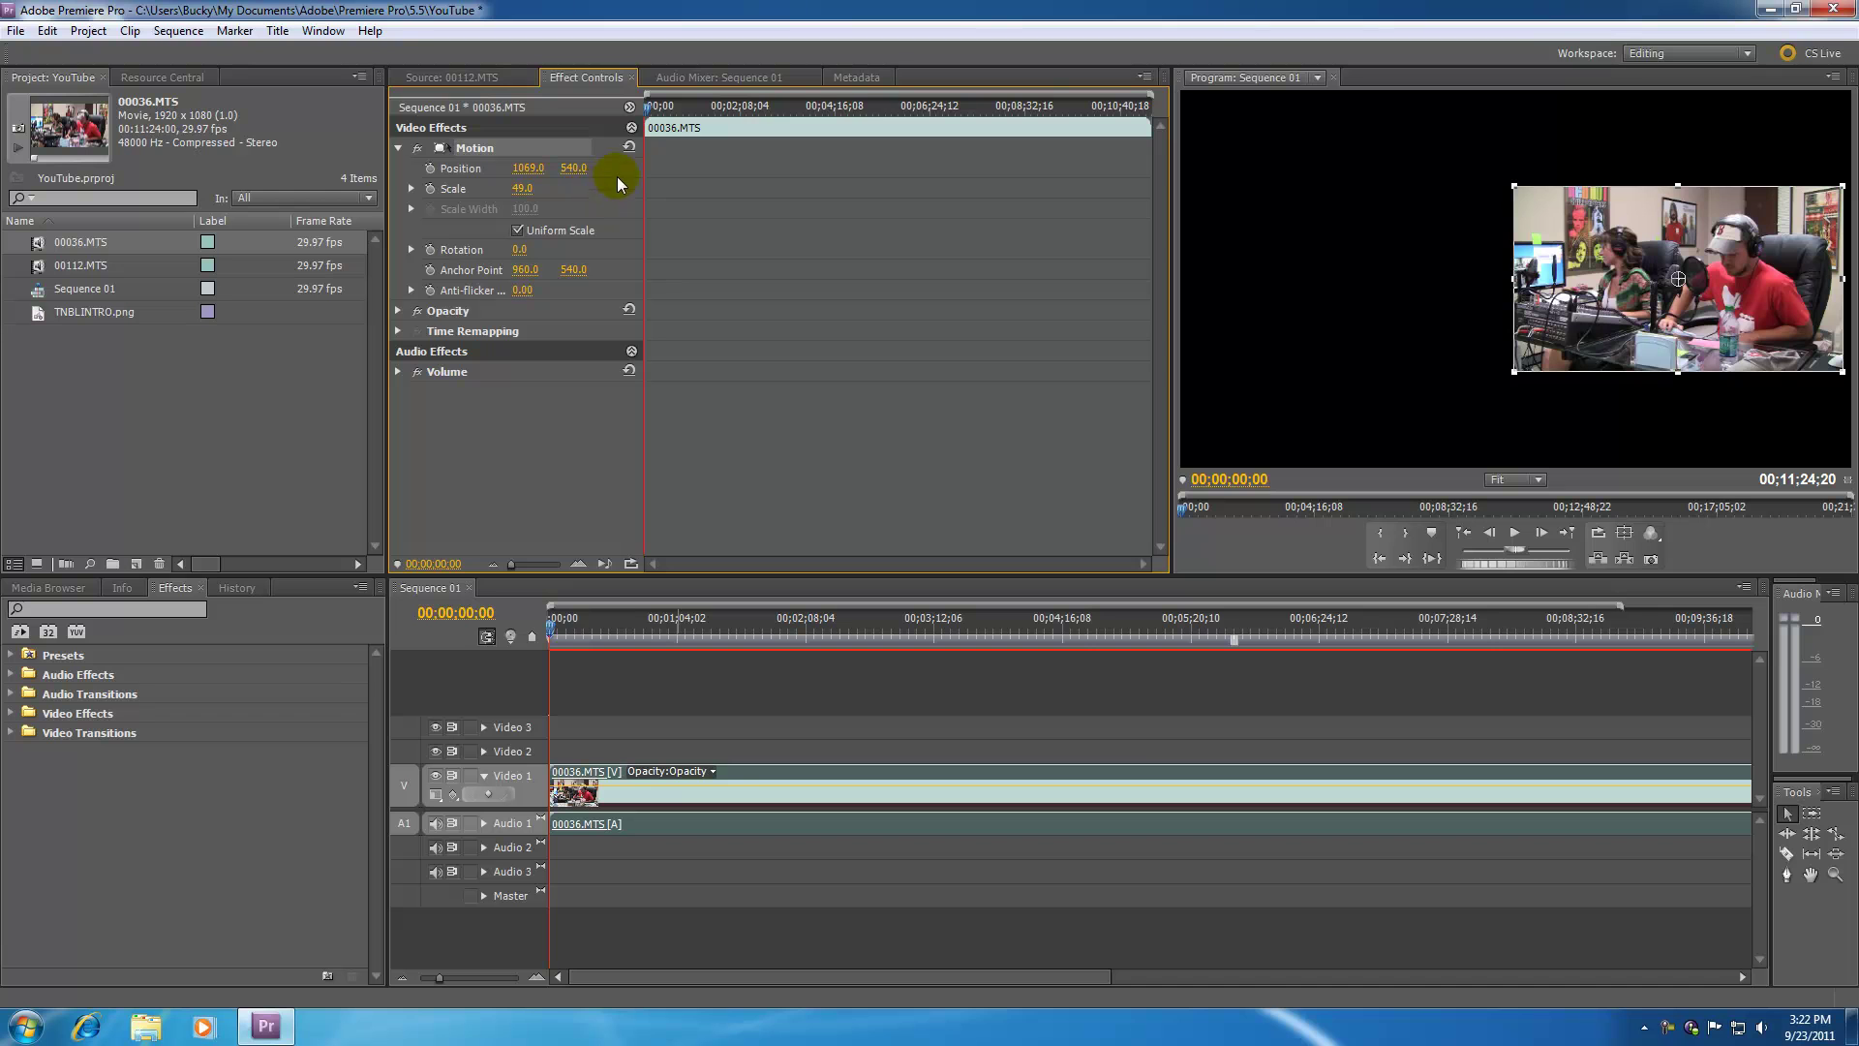
left_click(630, 148)
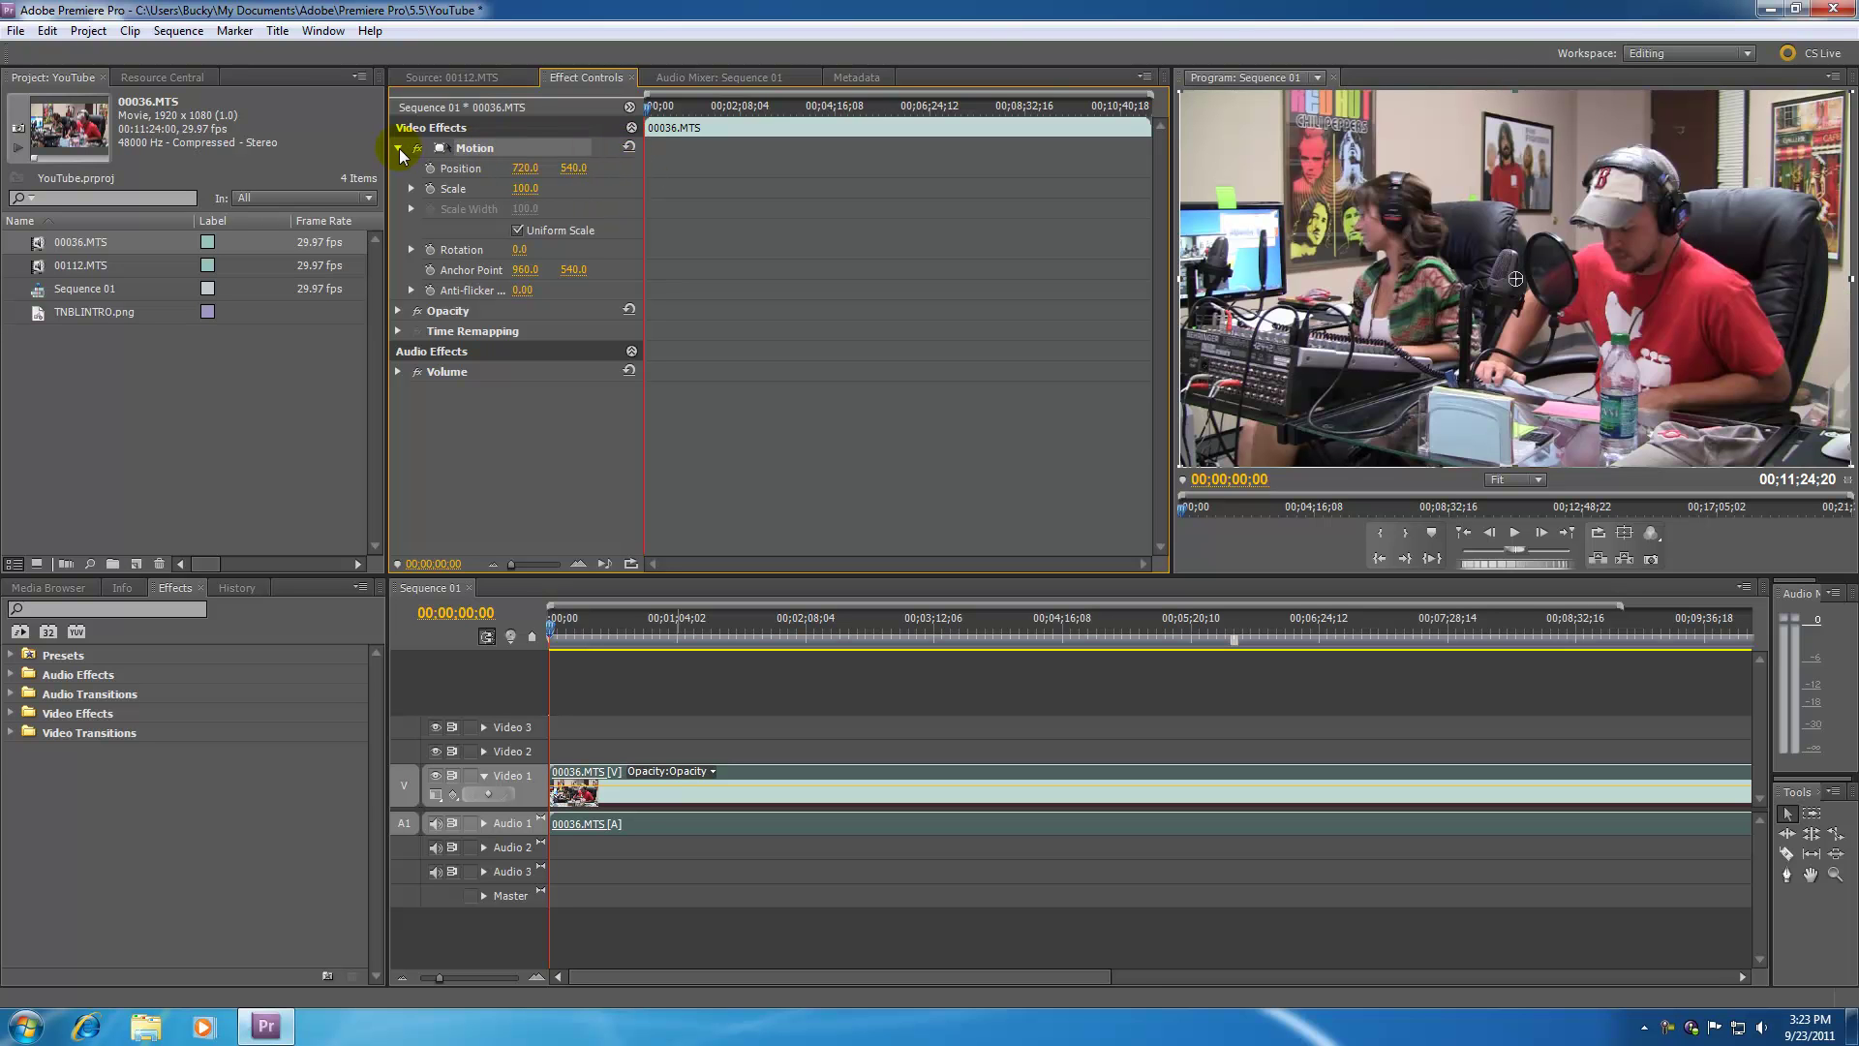
left_click(398, 148)
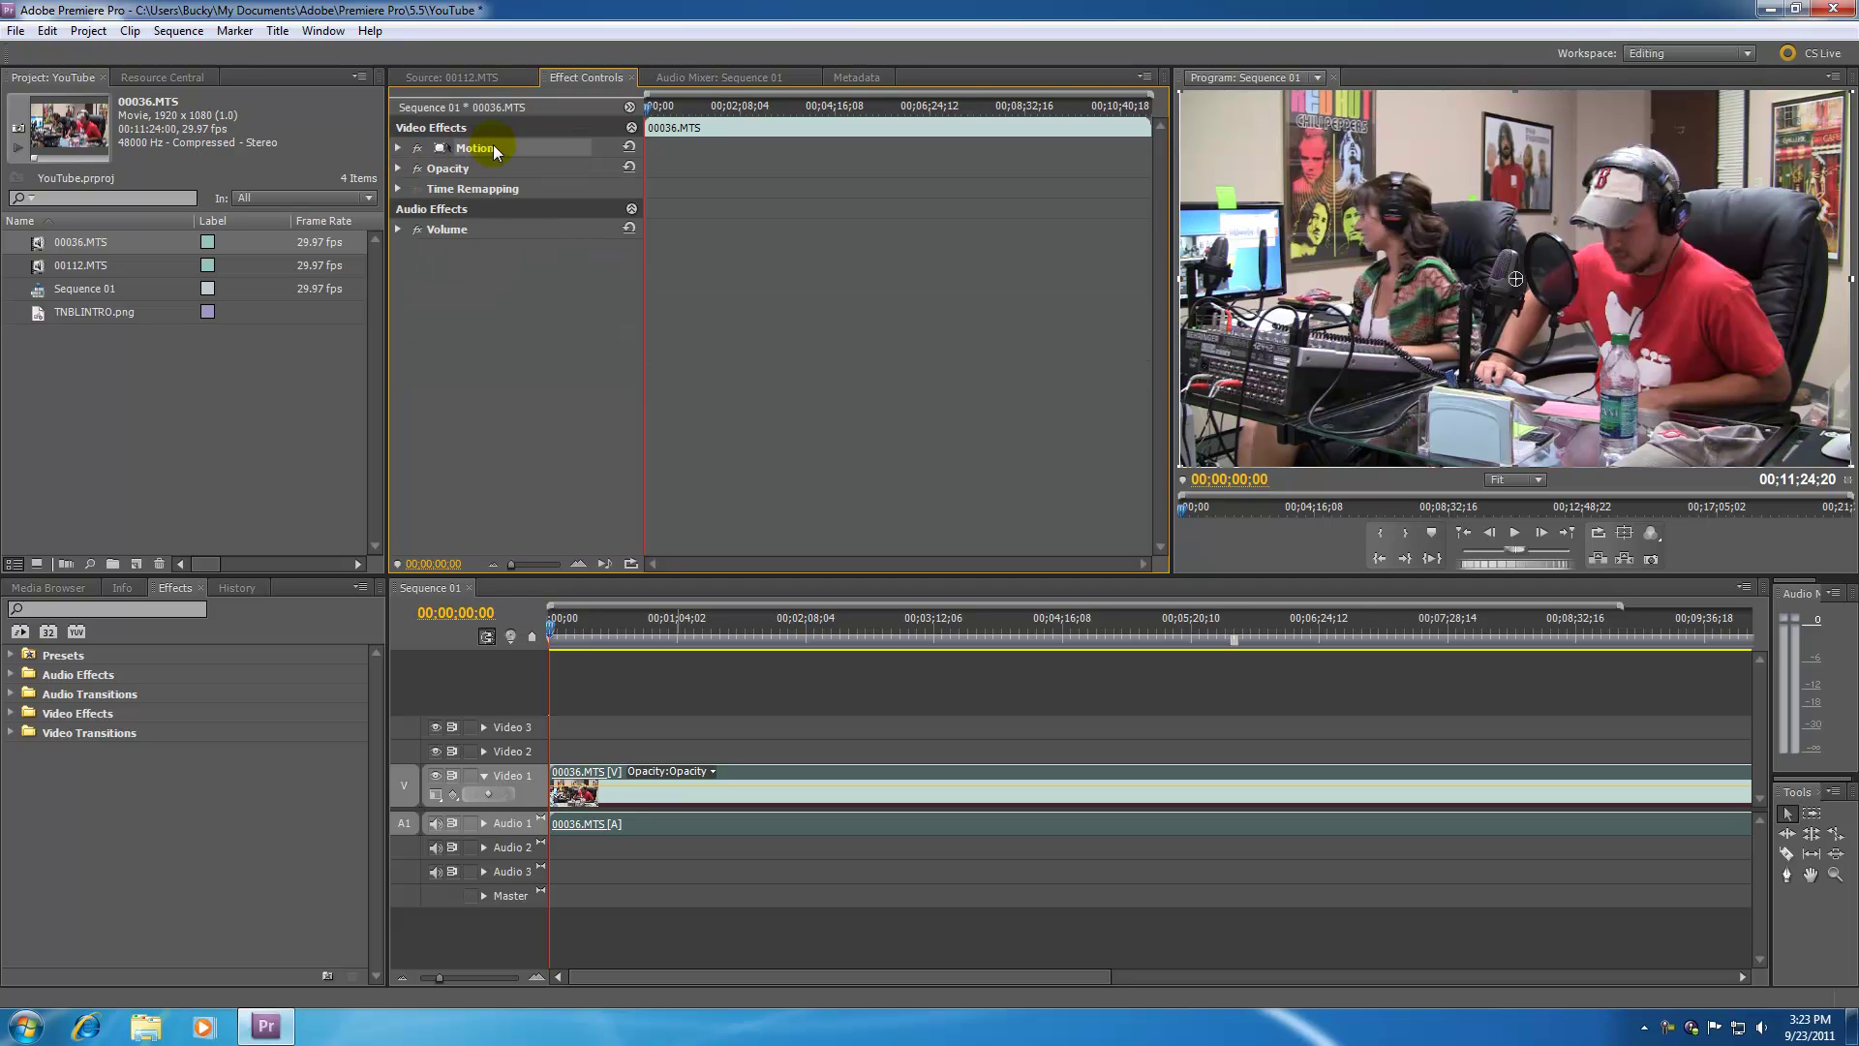
Expand Opacity and toggle the Video 1 track output off and back on
left_click(398, 167)
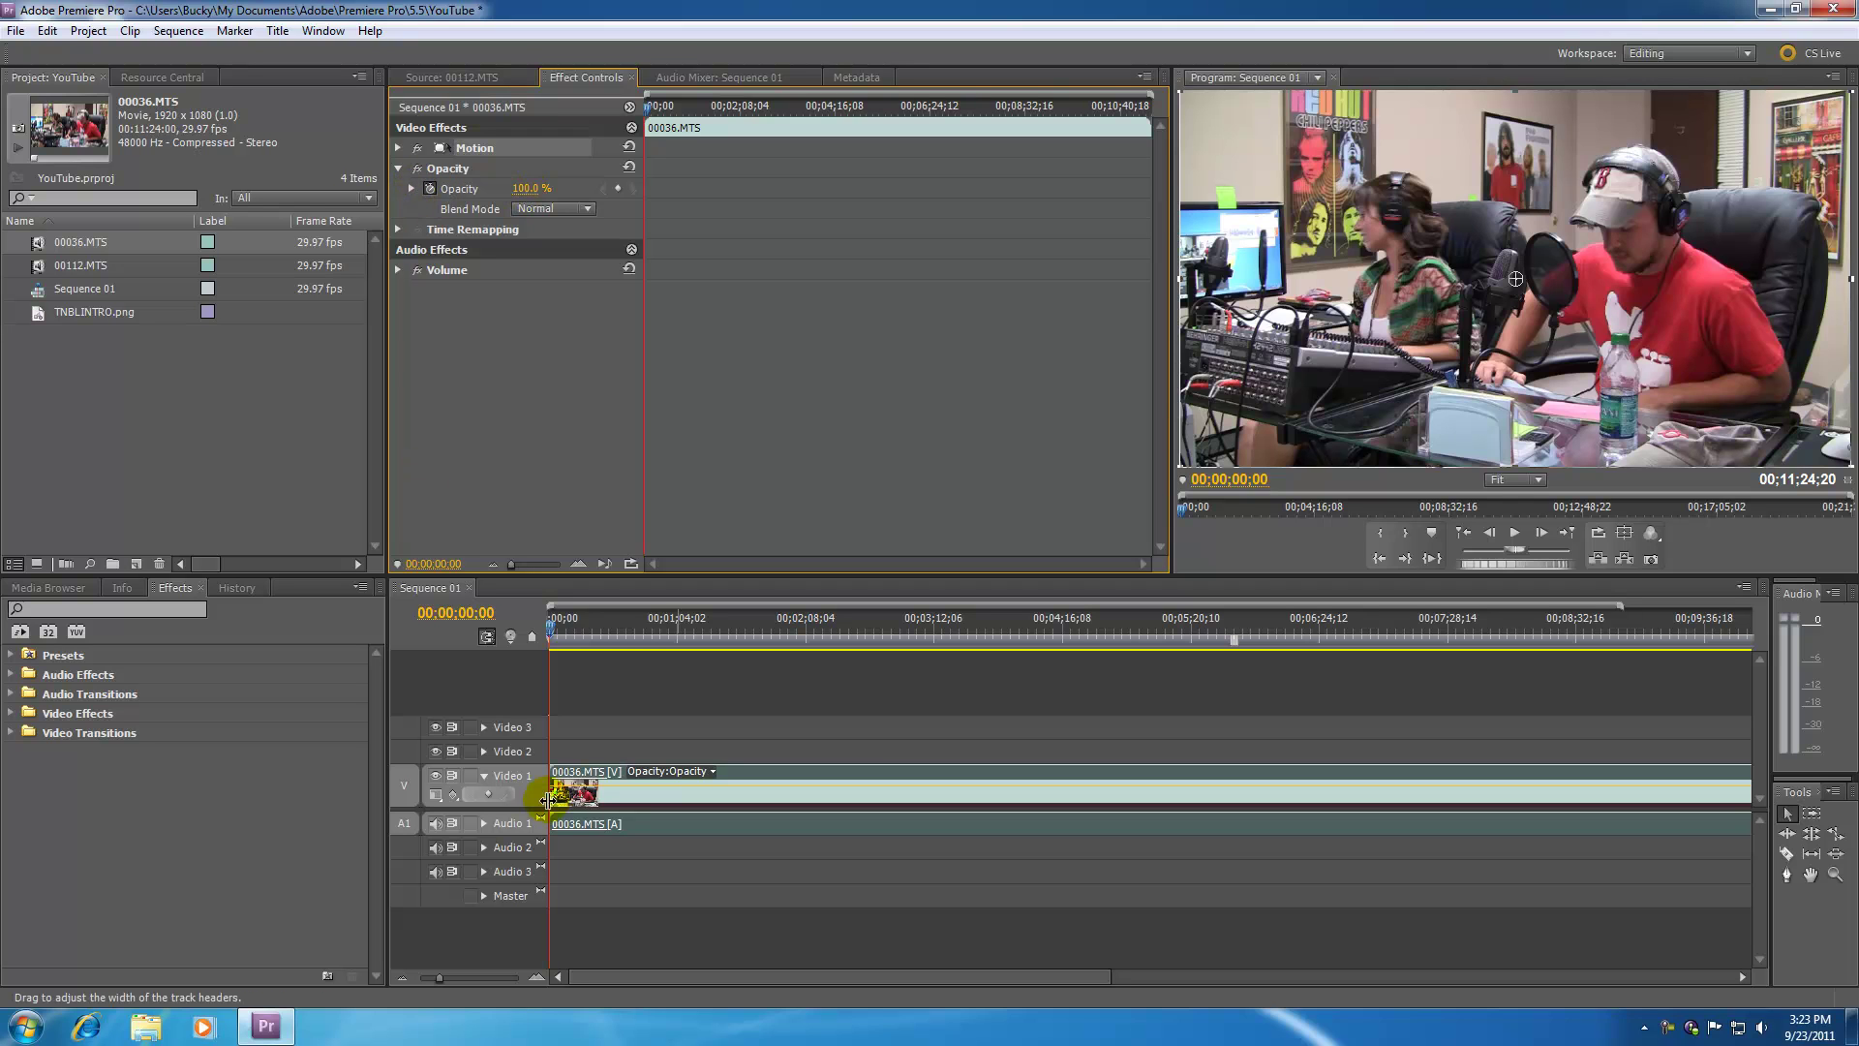
left_click(435, 775)
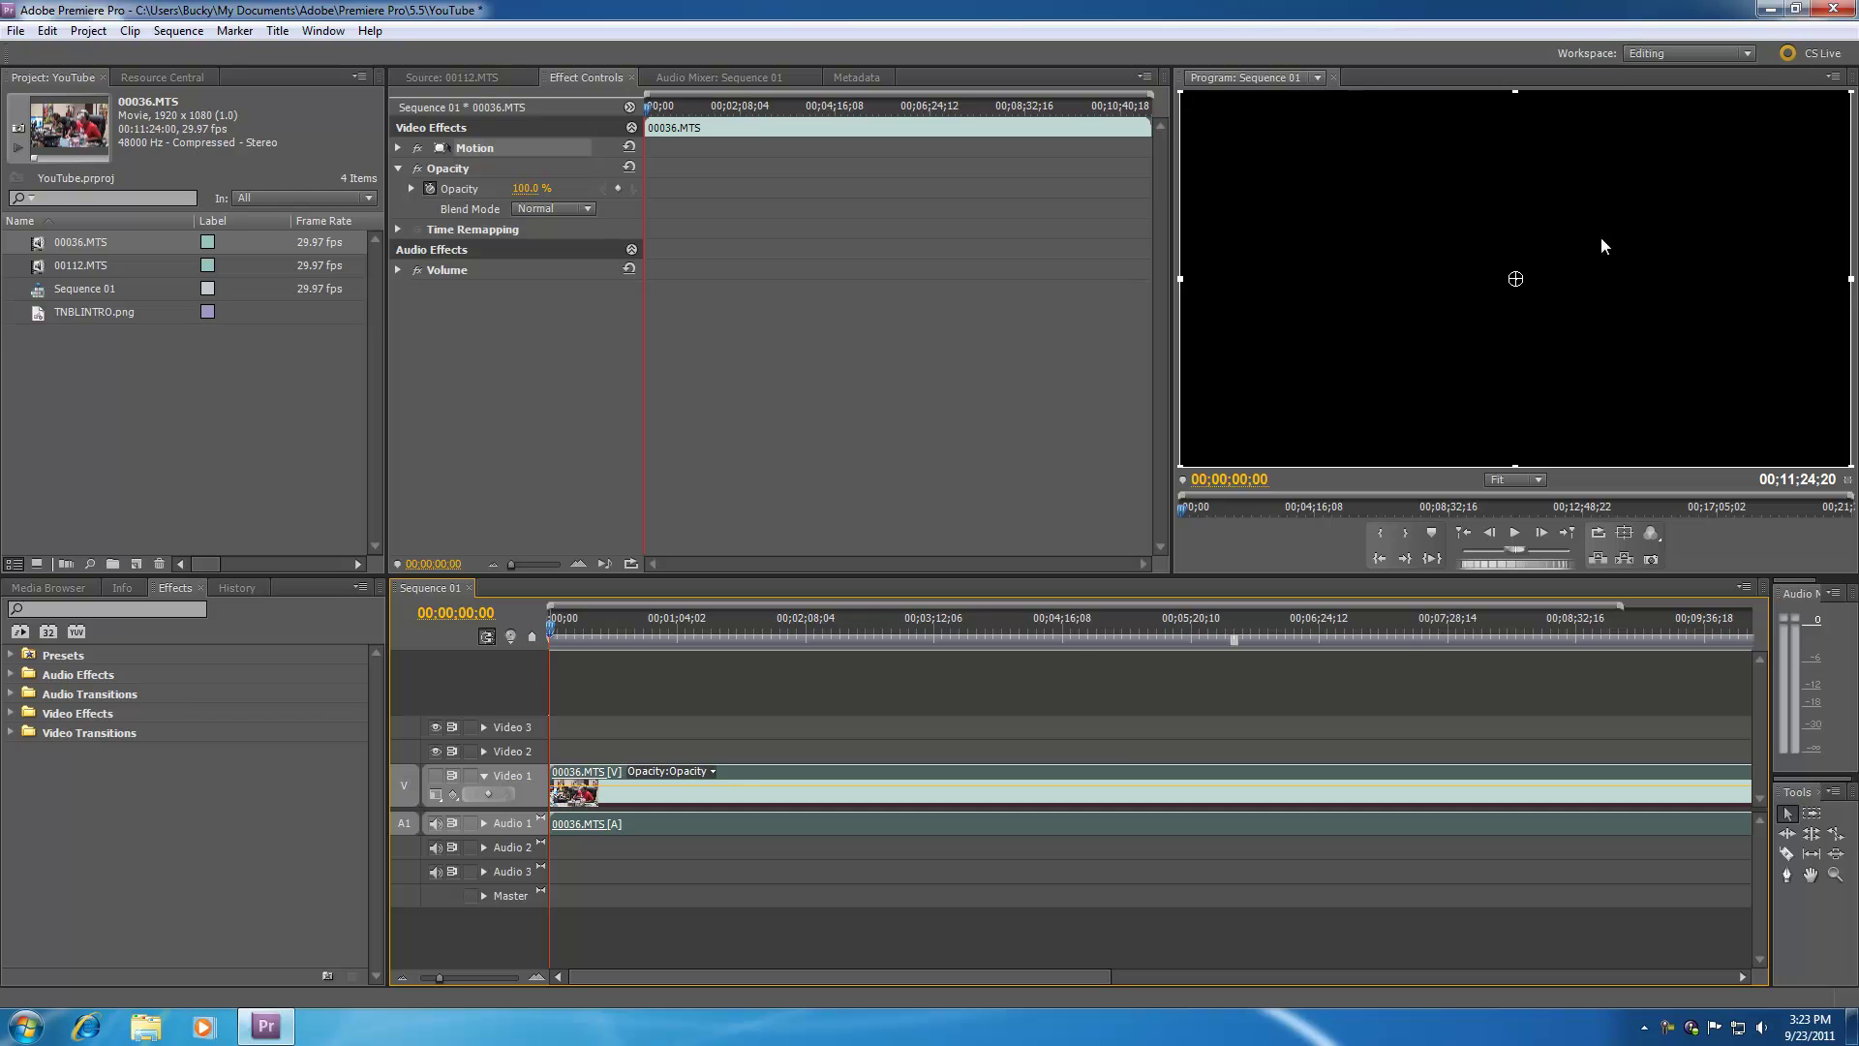
left_click(464, 794)
left_click(435, 774)
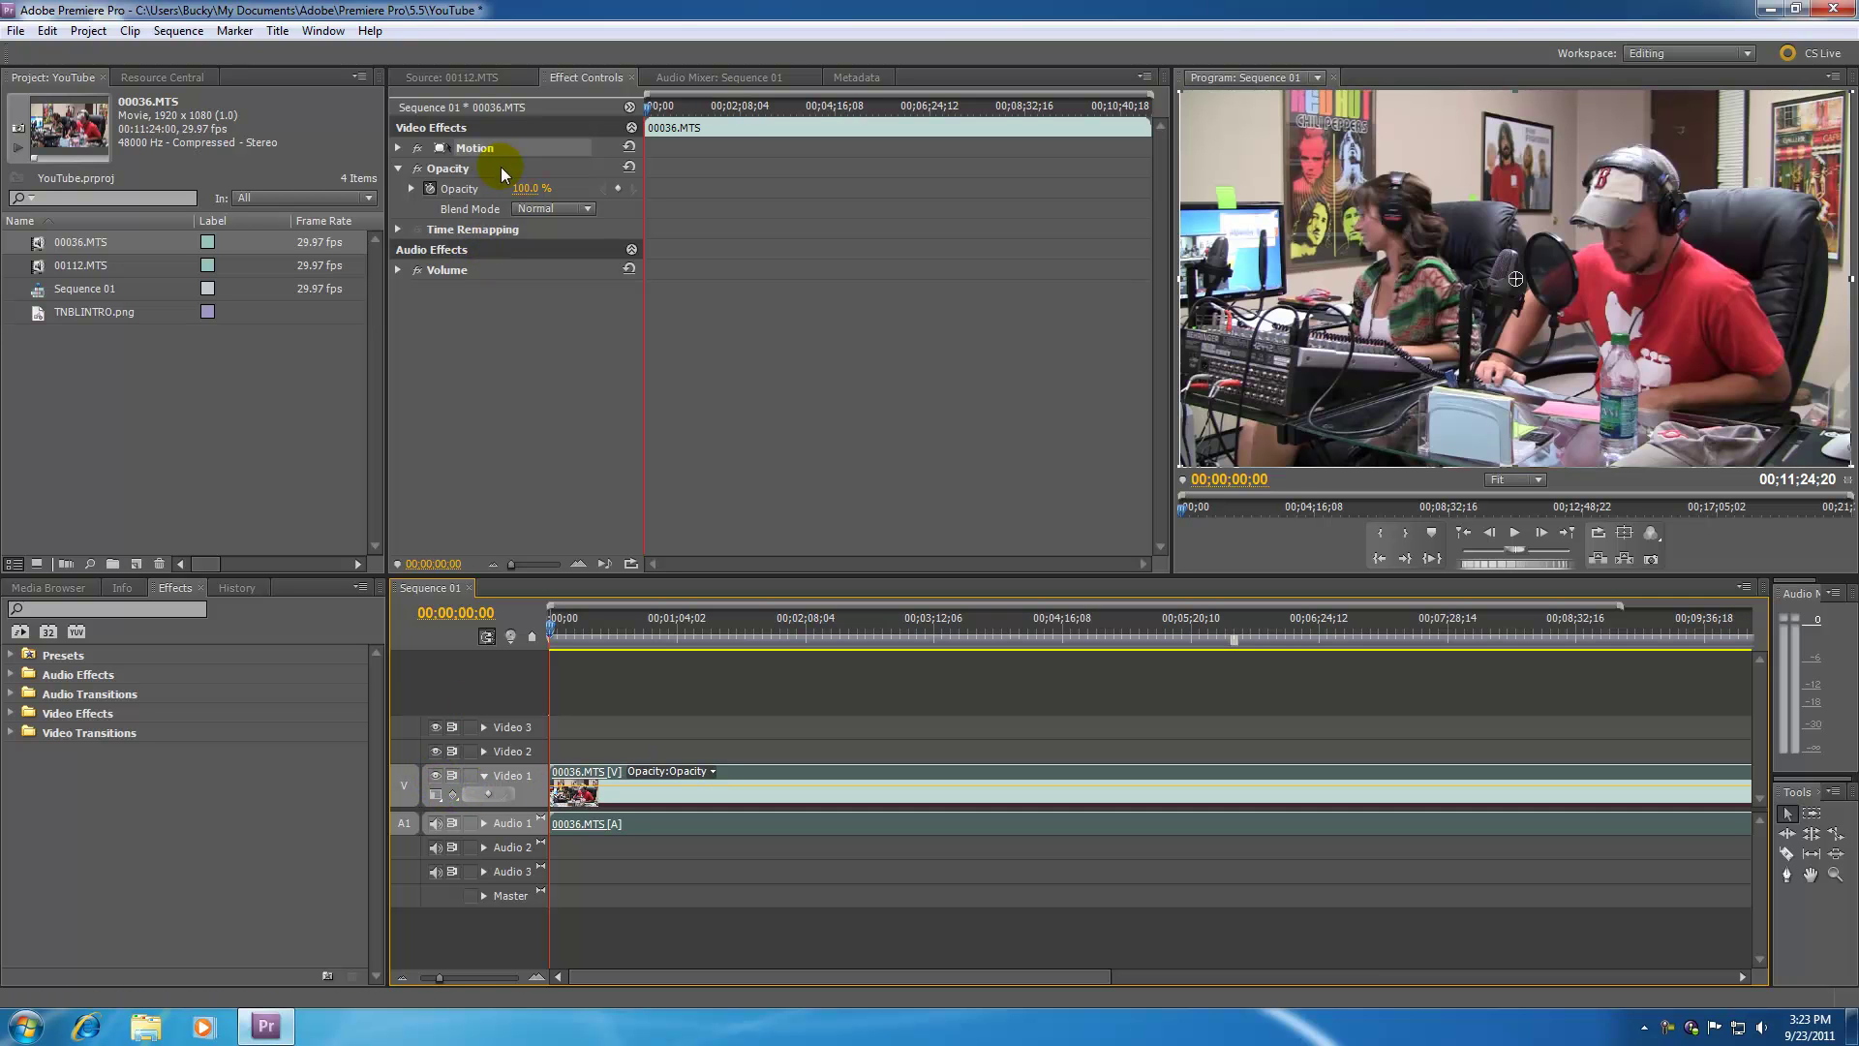
Set Opacity to 85%, fade it down toward 17%, then return it to 100%
left_click(530, 188)
type("85")
key("Return")
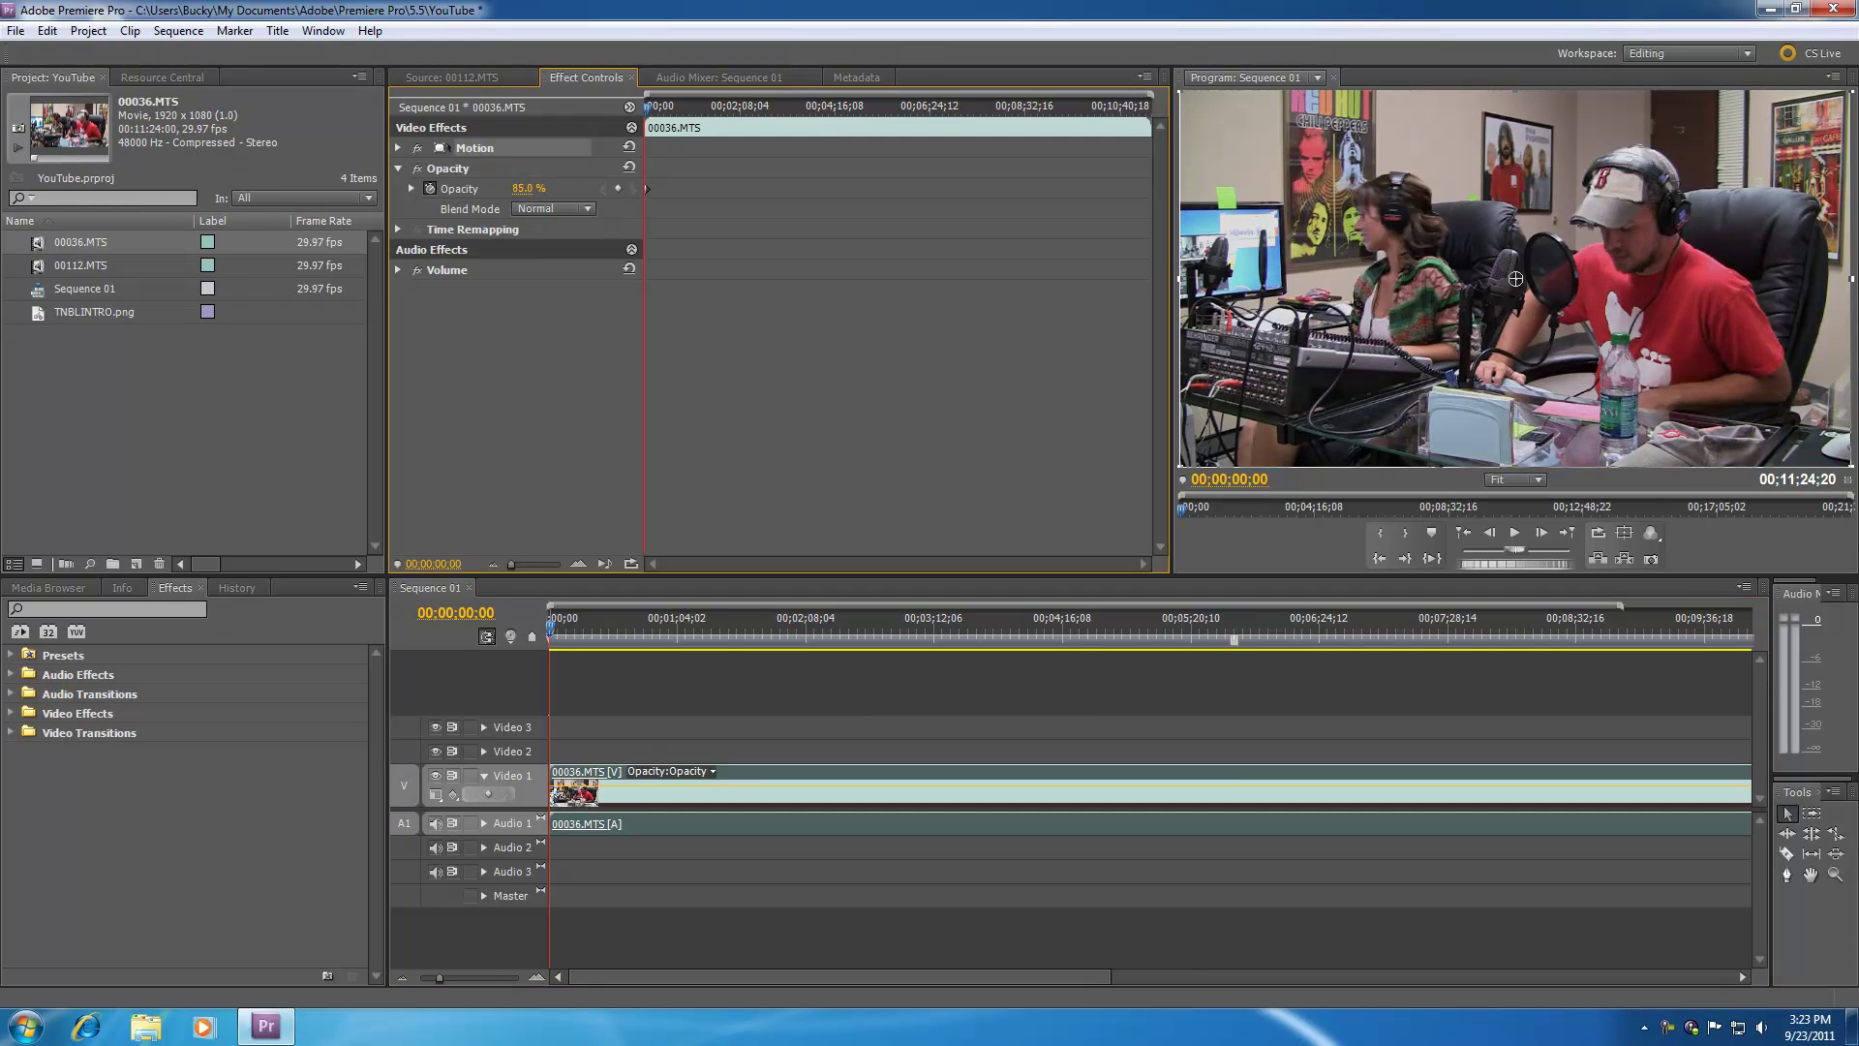
left_click_drag(522, 188, 466, 188)
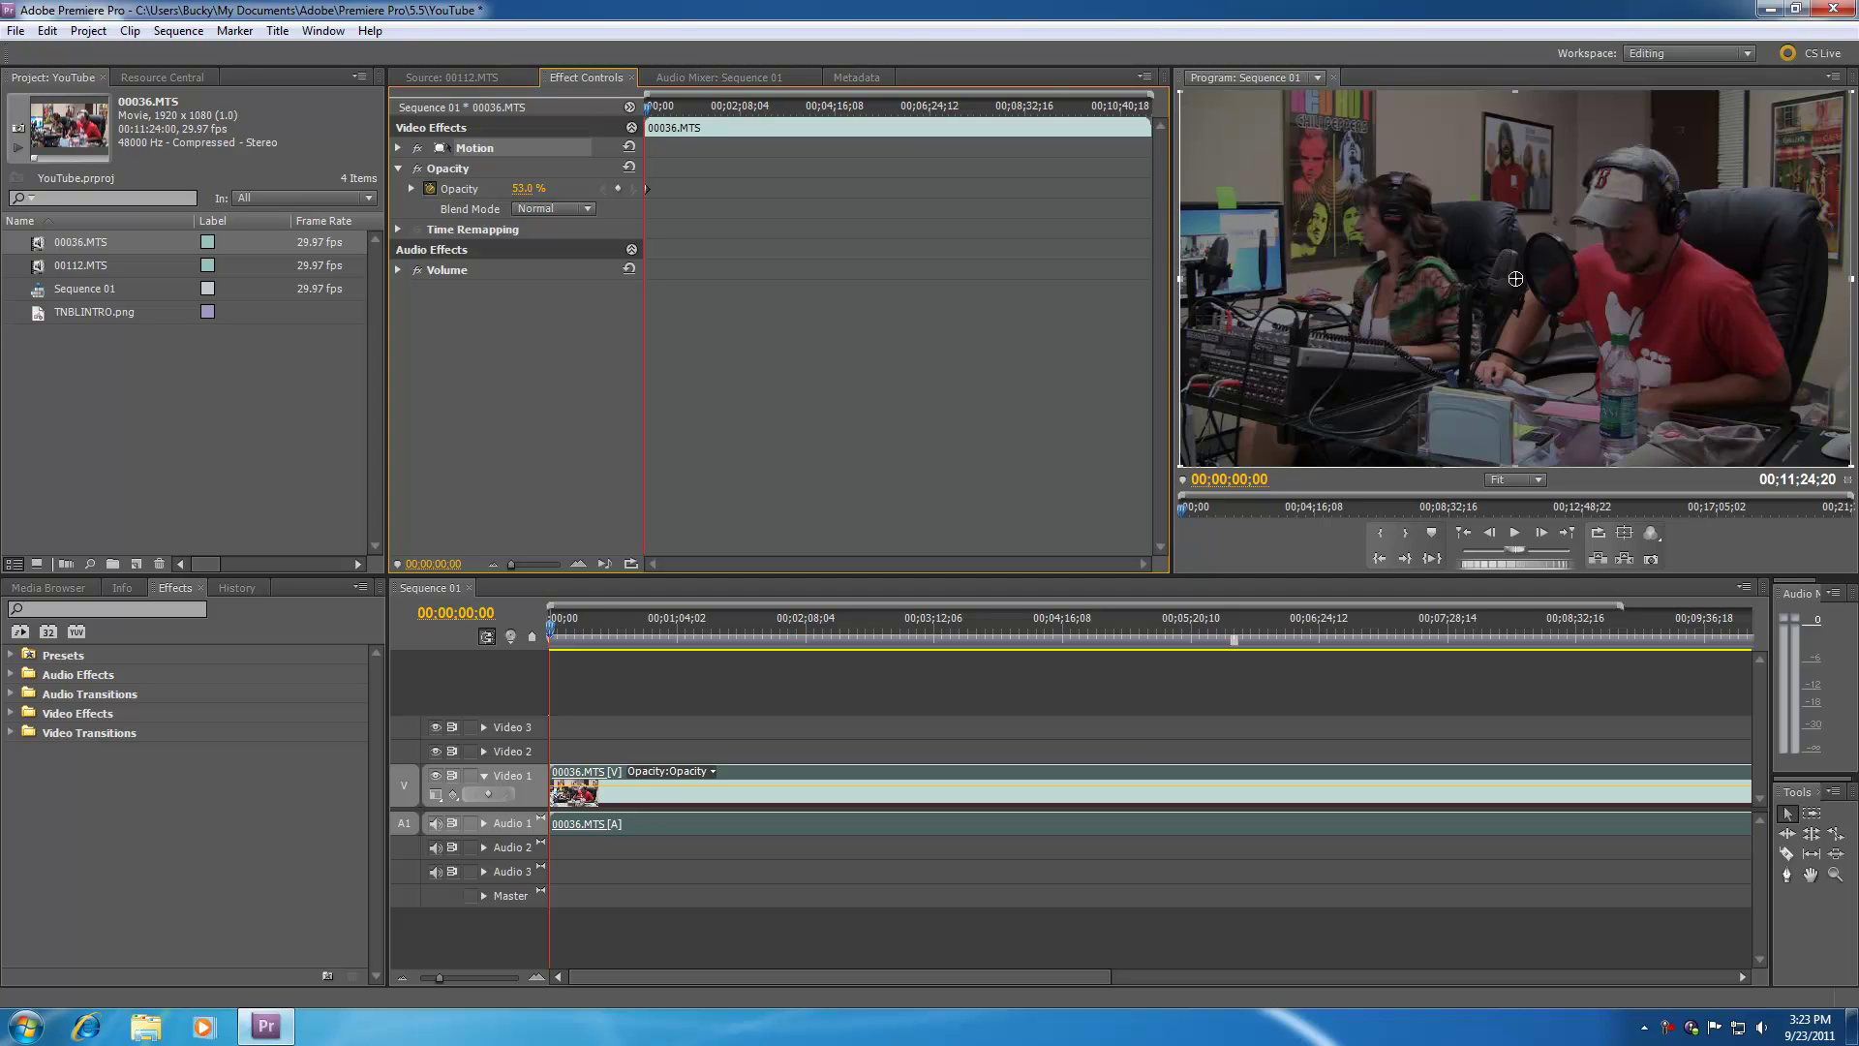
left_click_drag(466, 188, 499, 206)
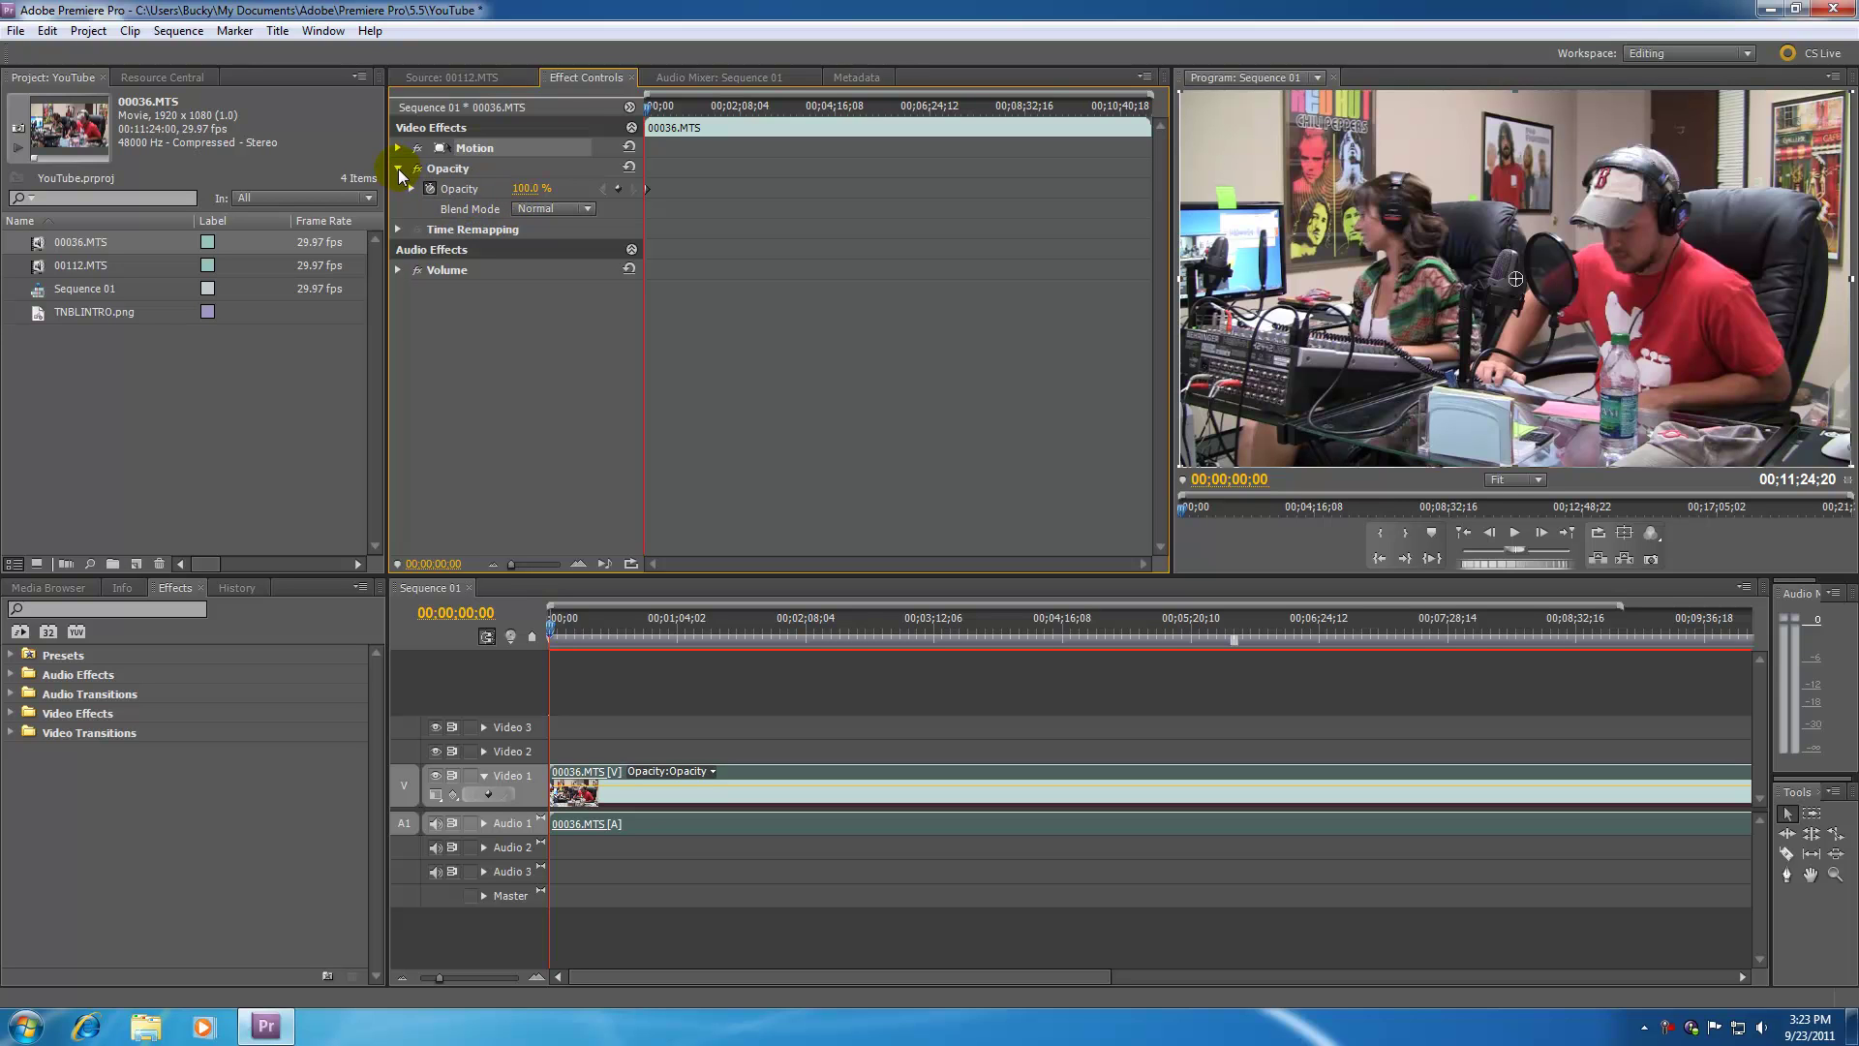
Collapse Opacity and briefly inspect the Time Remapping speed setting before collapsing it
left_click(397, 169)
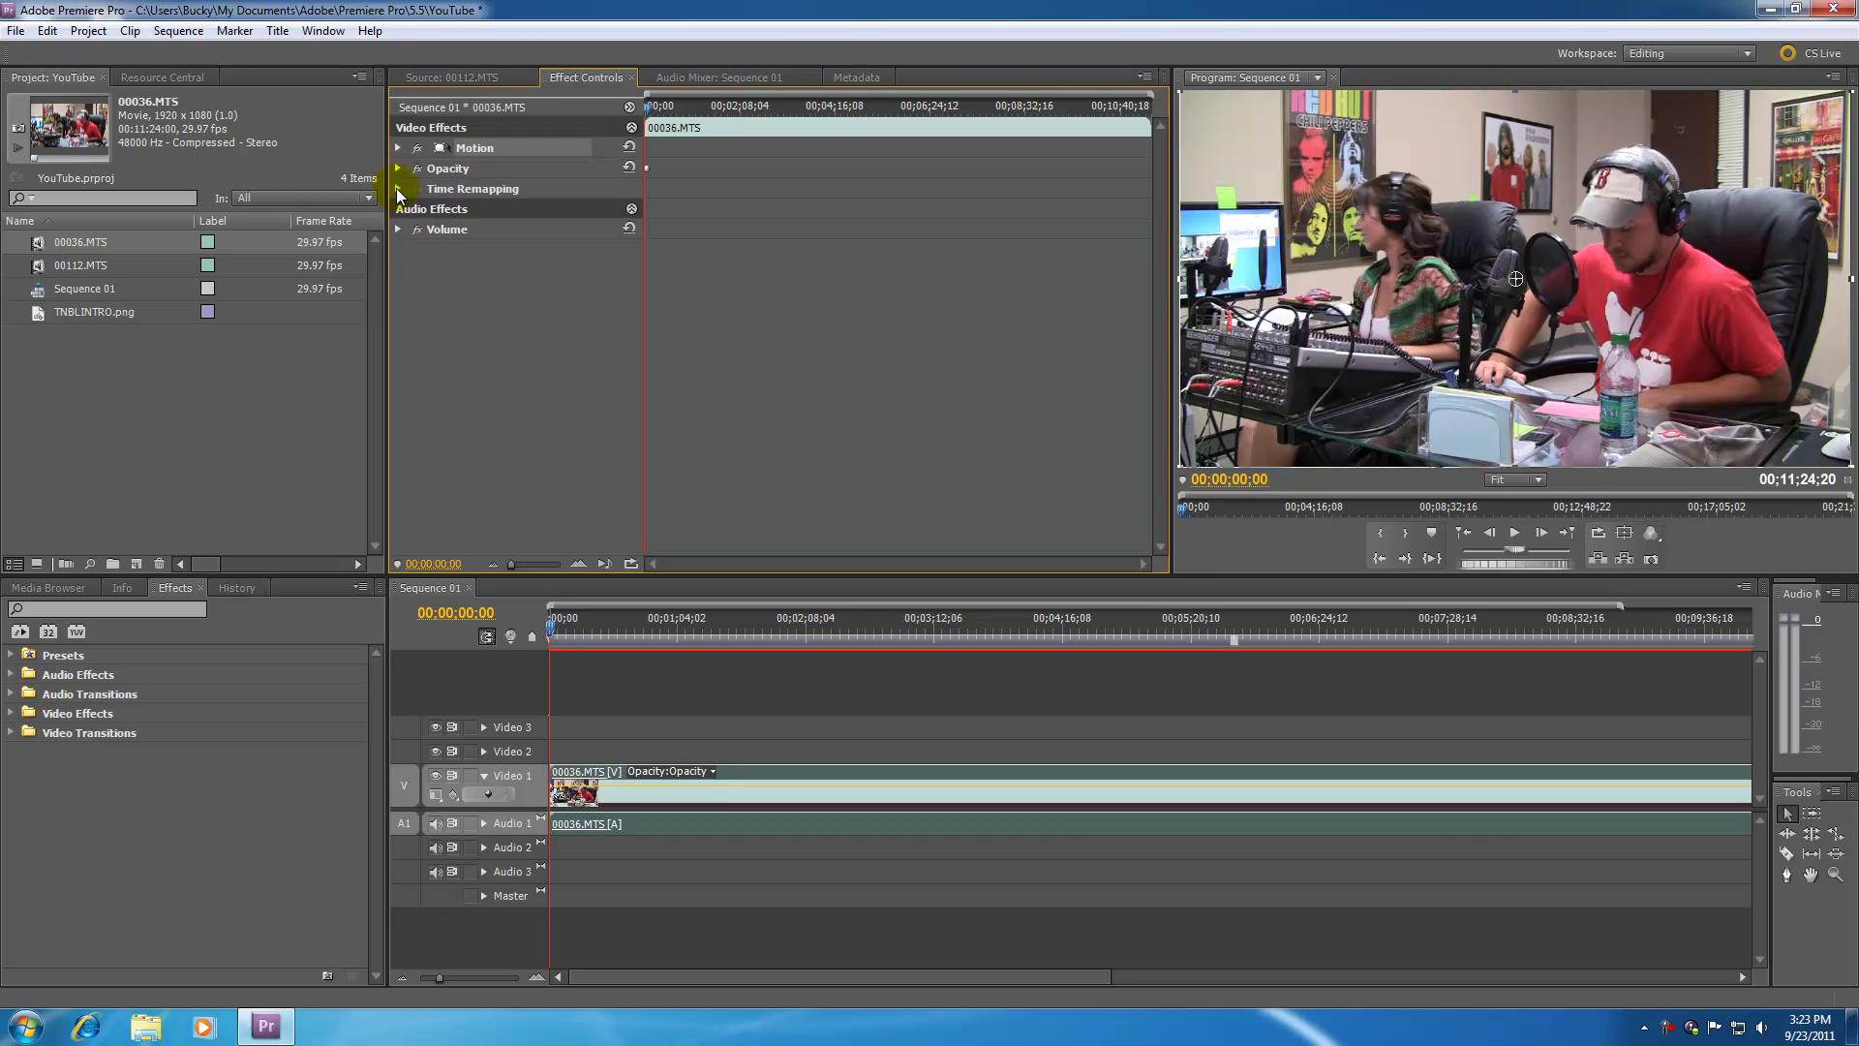
left_click(397, 187)
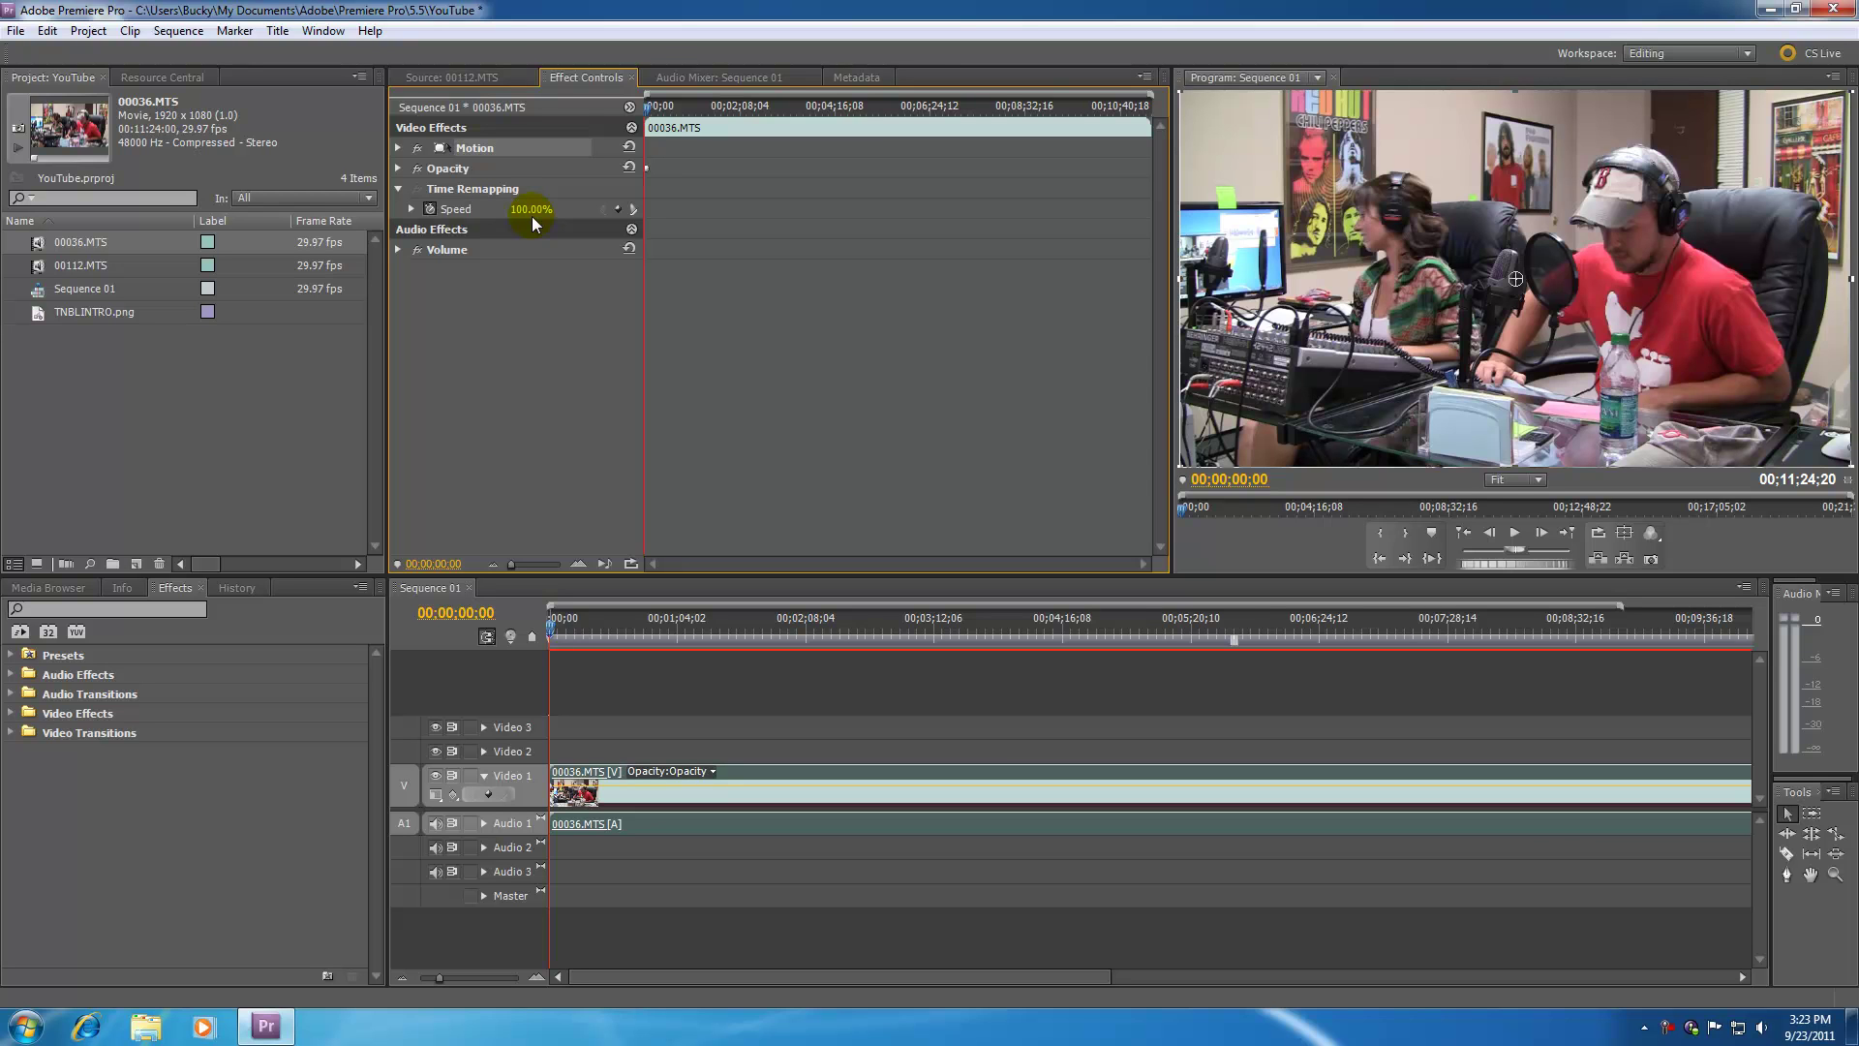
left_click(398, 189)
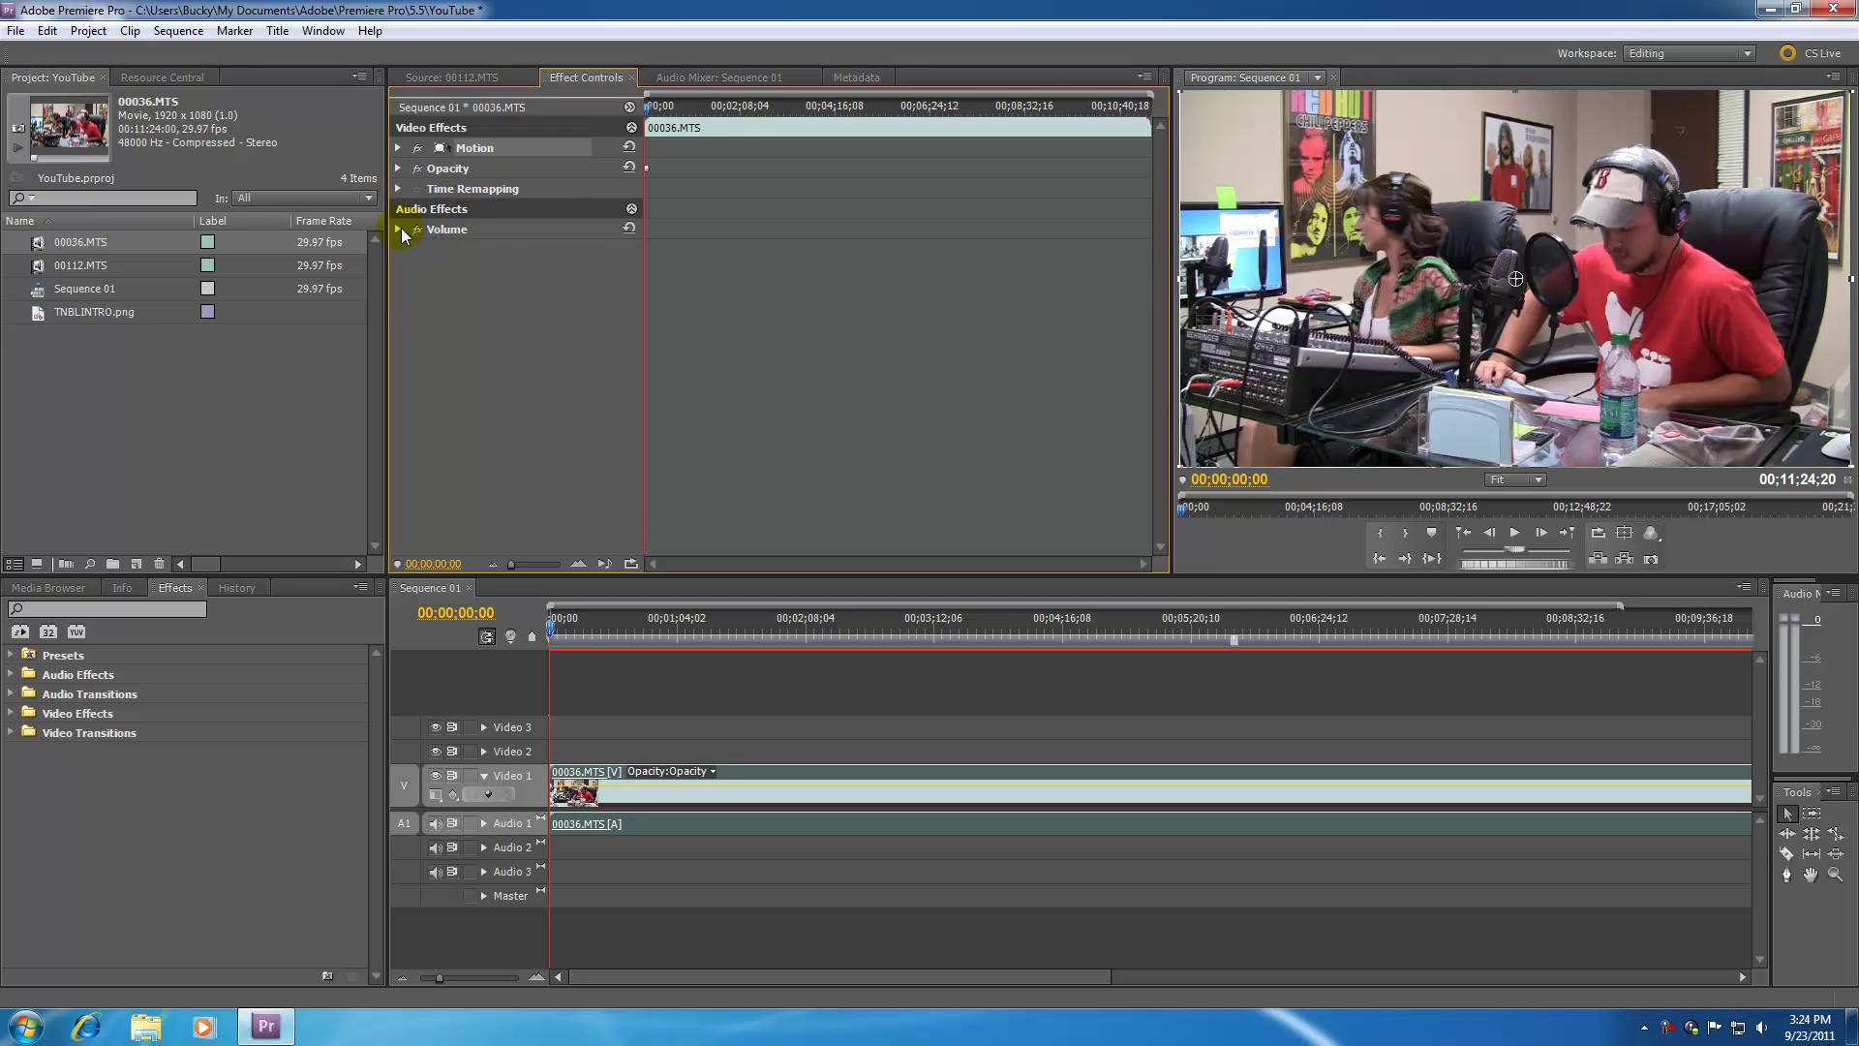
Check the Volume effect's Level slider and graph, then collapse Volume again
left_click(398, 229)
left_click(412, 270)
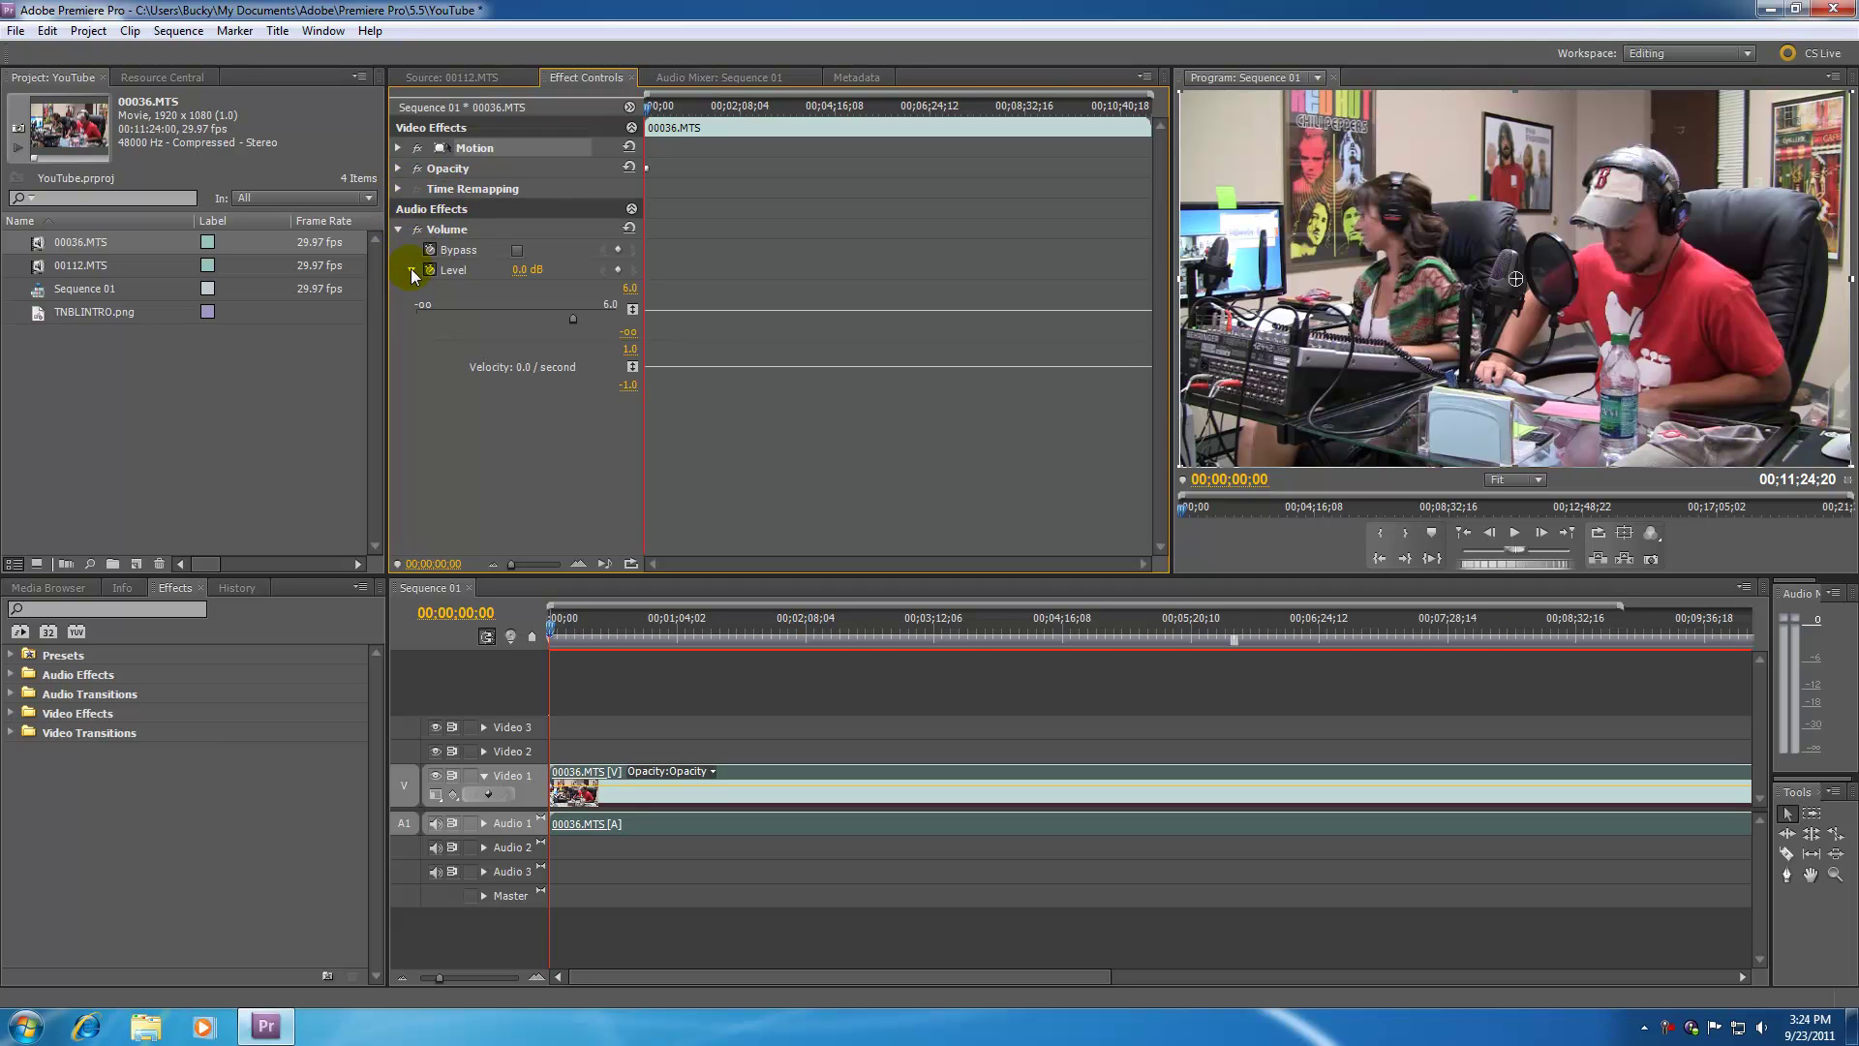
left_click(411, 270)
left_click(397, 228)
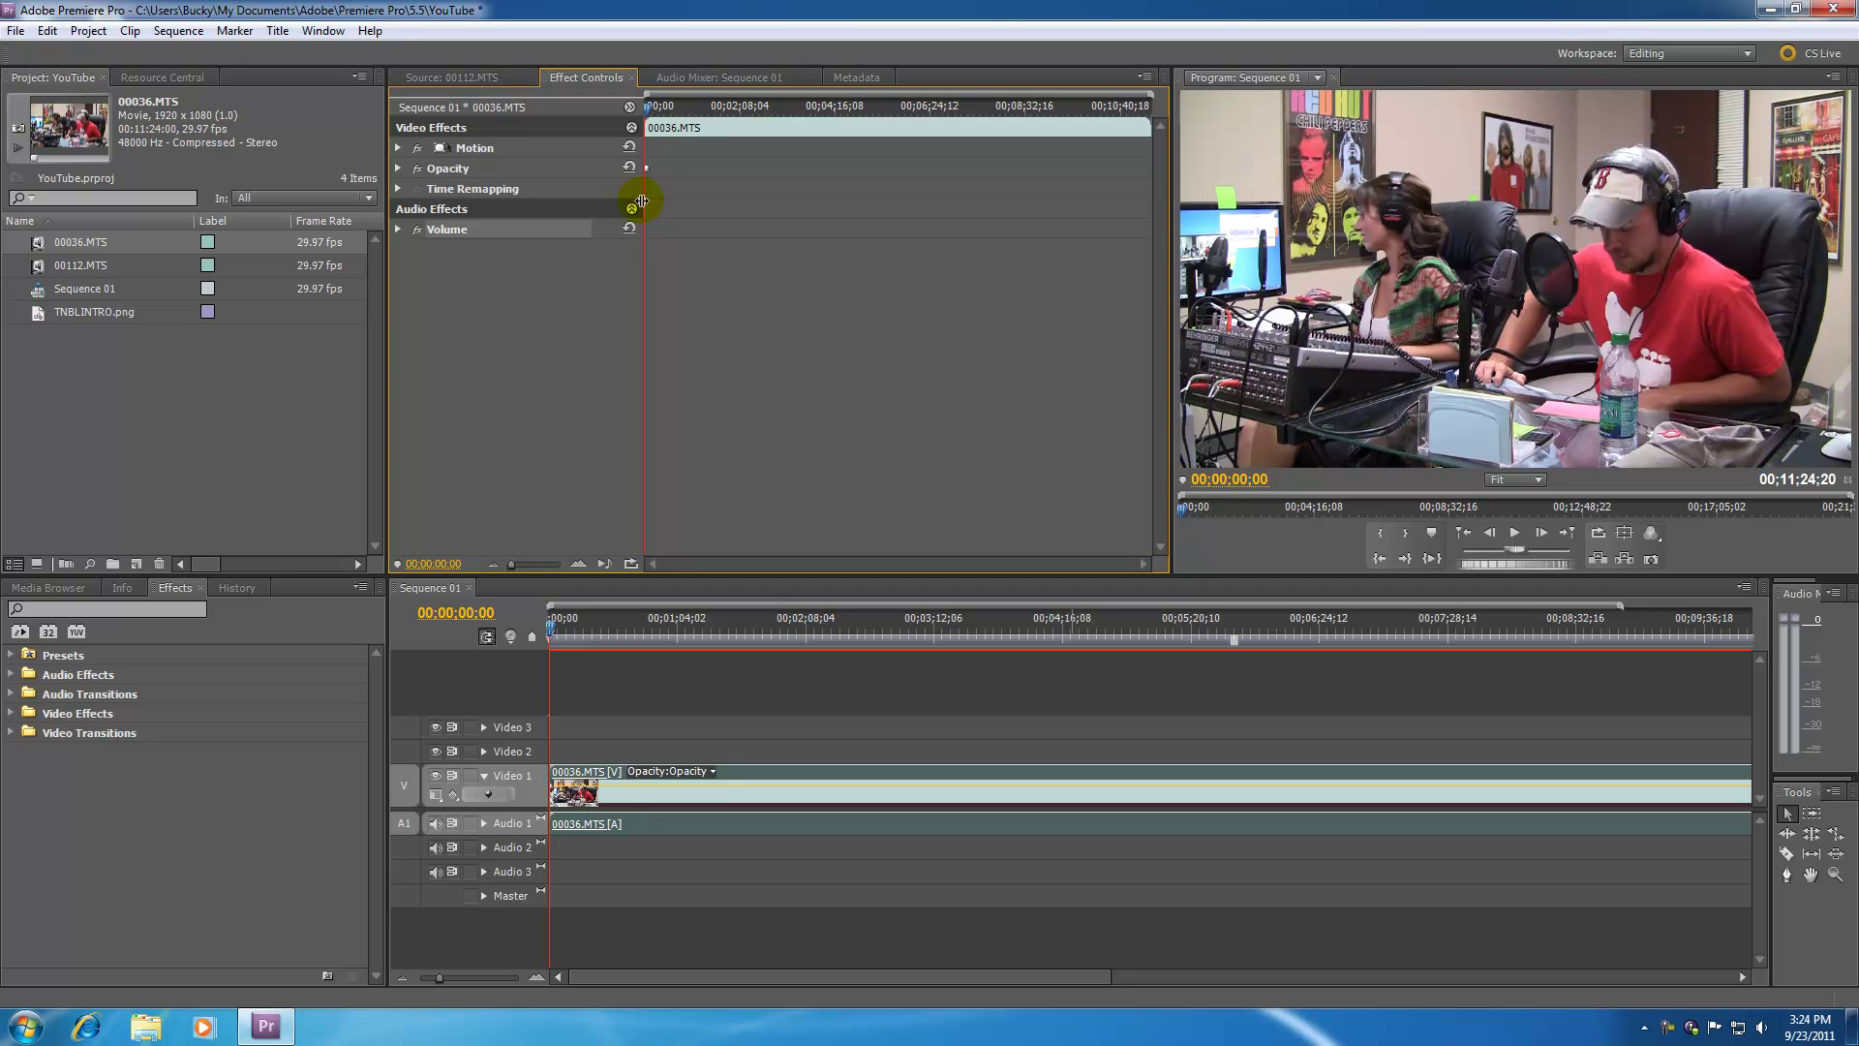
Reselect the 00036.MTS clip and apply Video Effects > Adjust > Levels to it
left_click(742, 695)
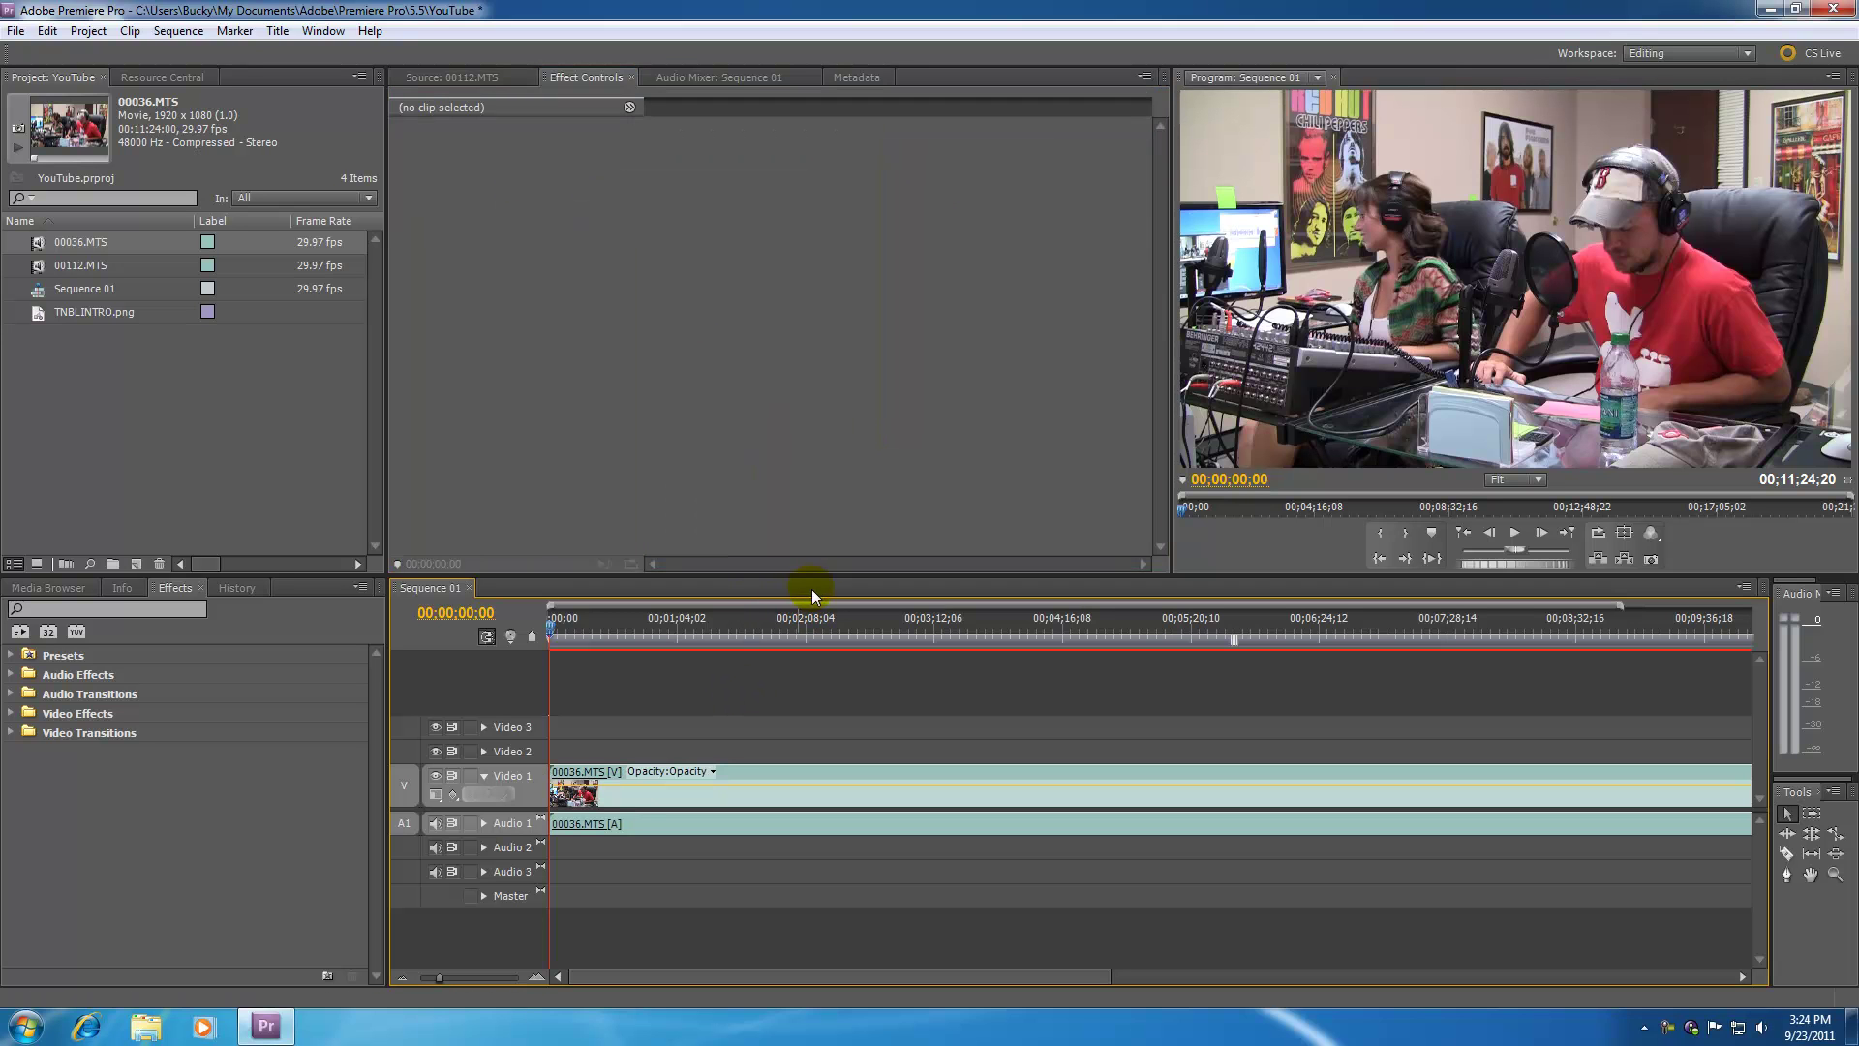
left_click(821, 774)
left_click(474, 151)
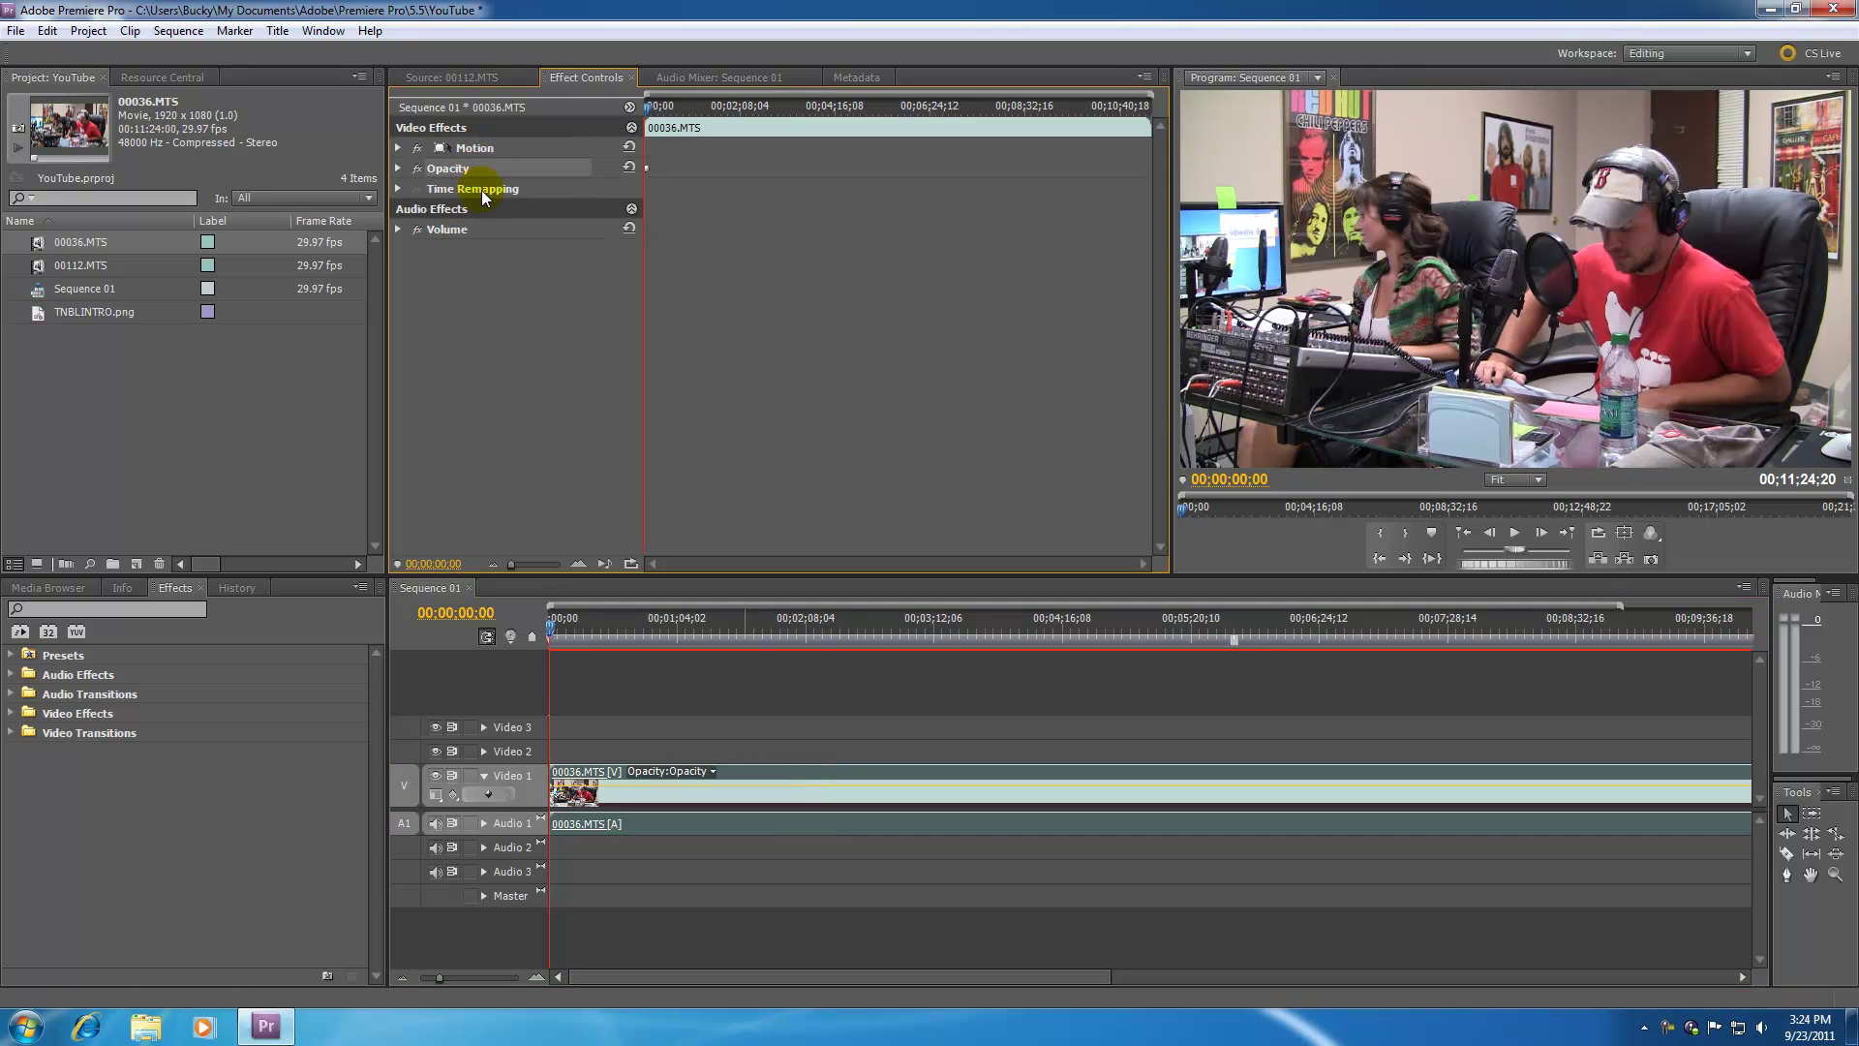
left_click(482, 231)
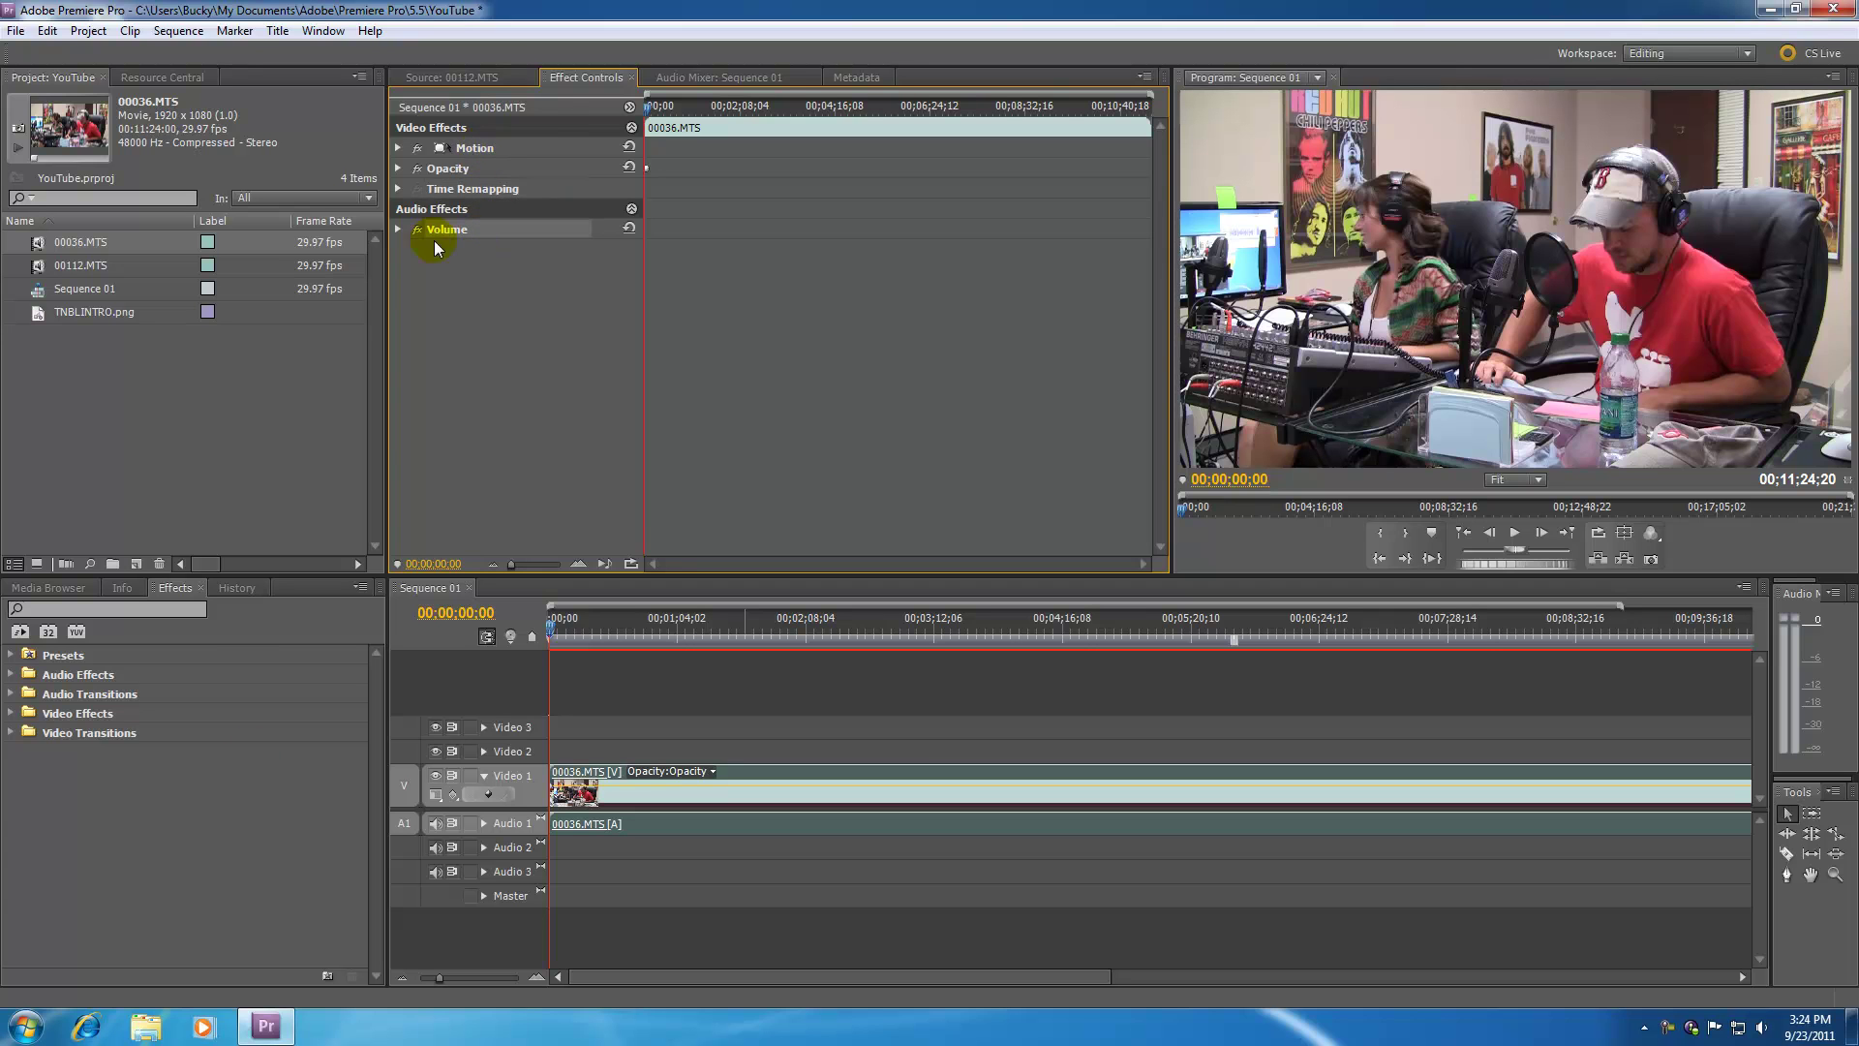
left_click(20, 713)
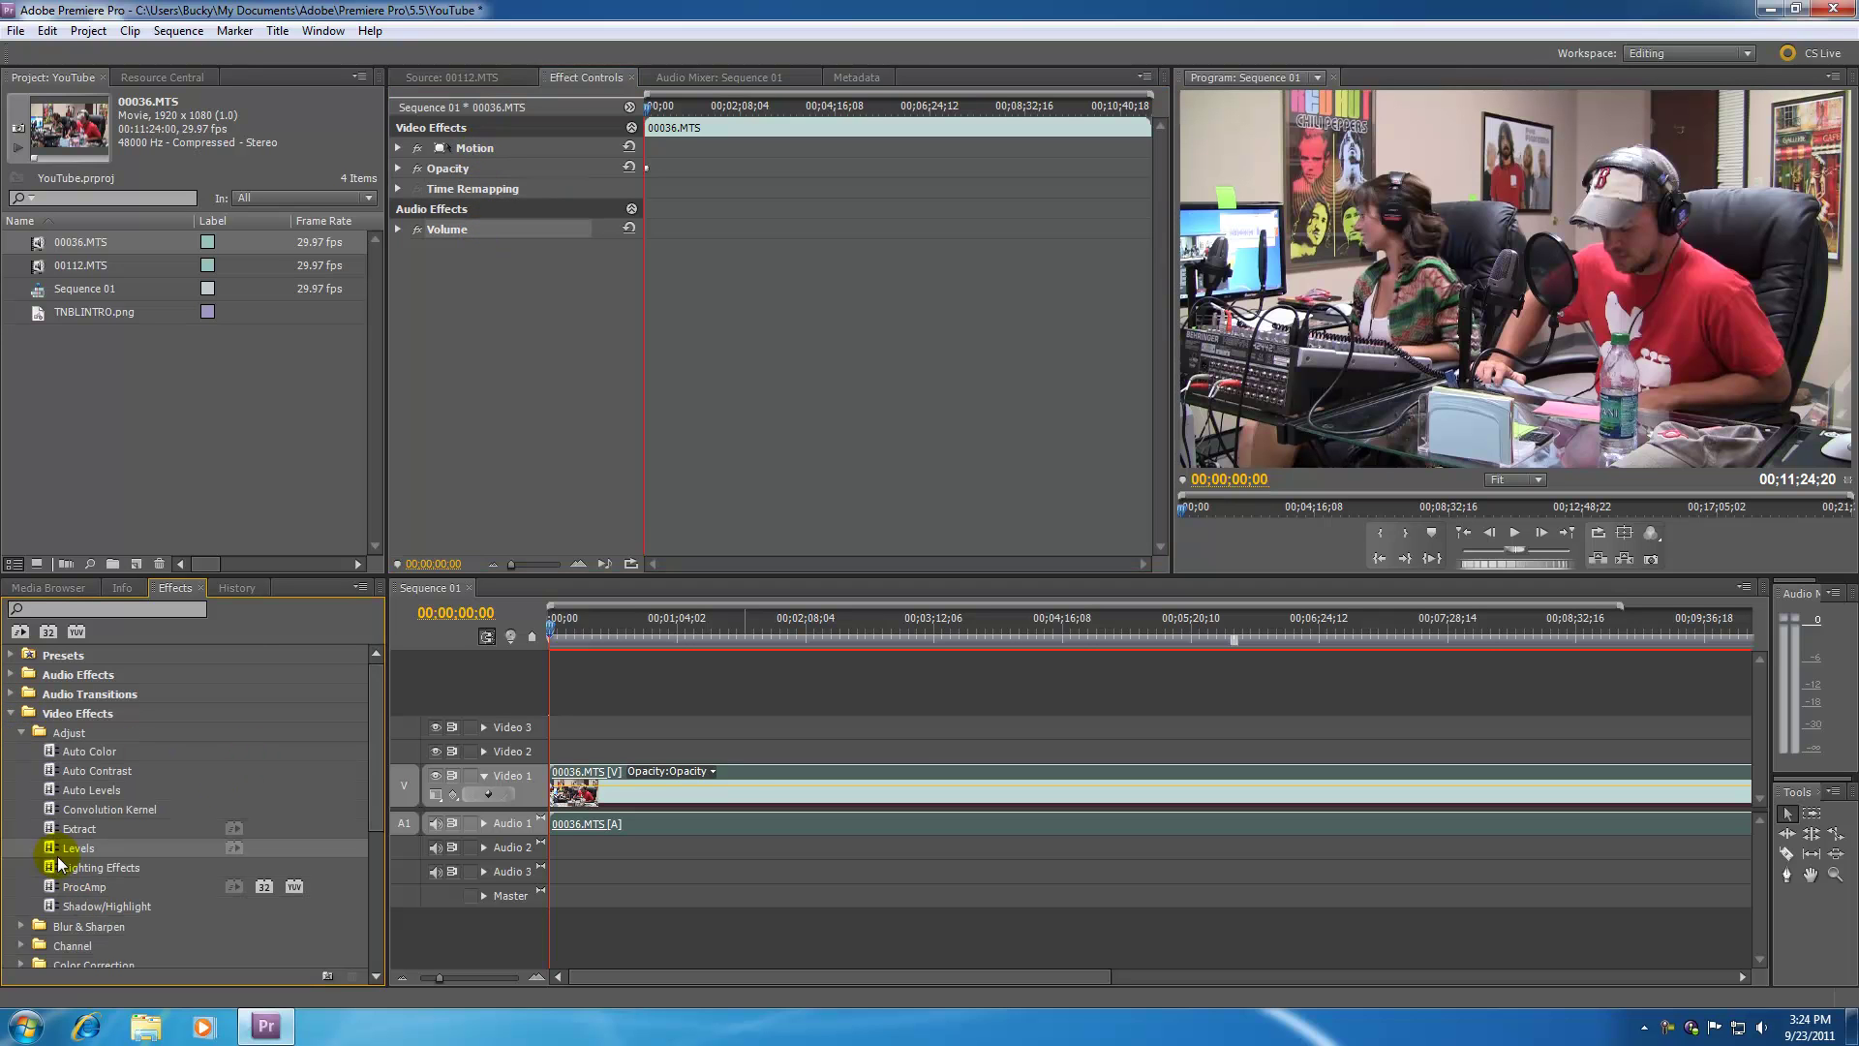
left_click_drag(58, 852, 735, 789)
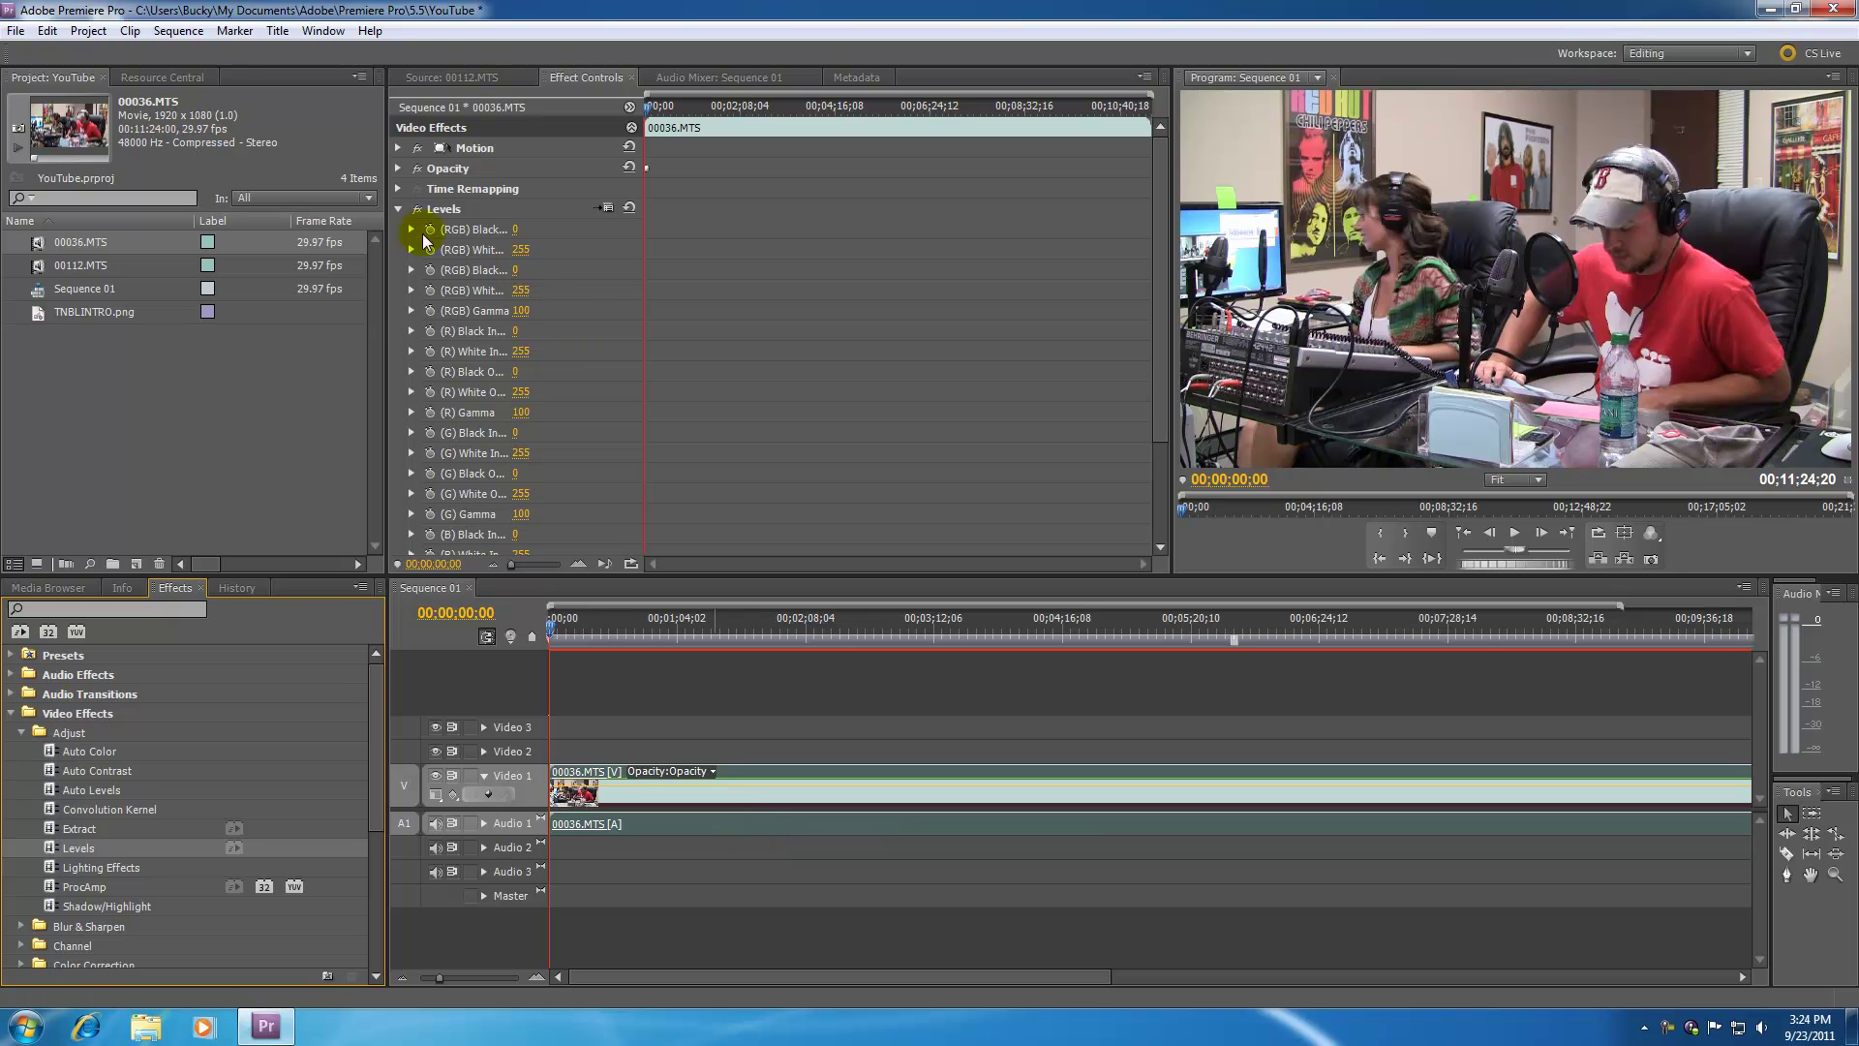
Raise the Levels (RGB) Black Input to 22, then collapse the Levels effect
left_click(399, 209)
left_click(399, 209)
left_click_drag(515, 229, 535, 229)
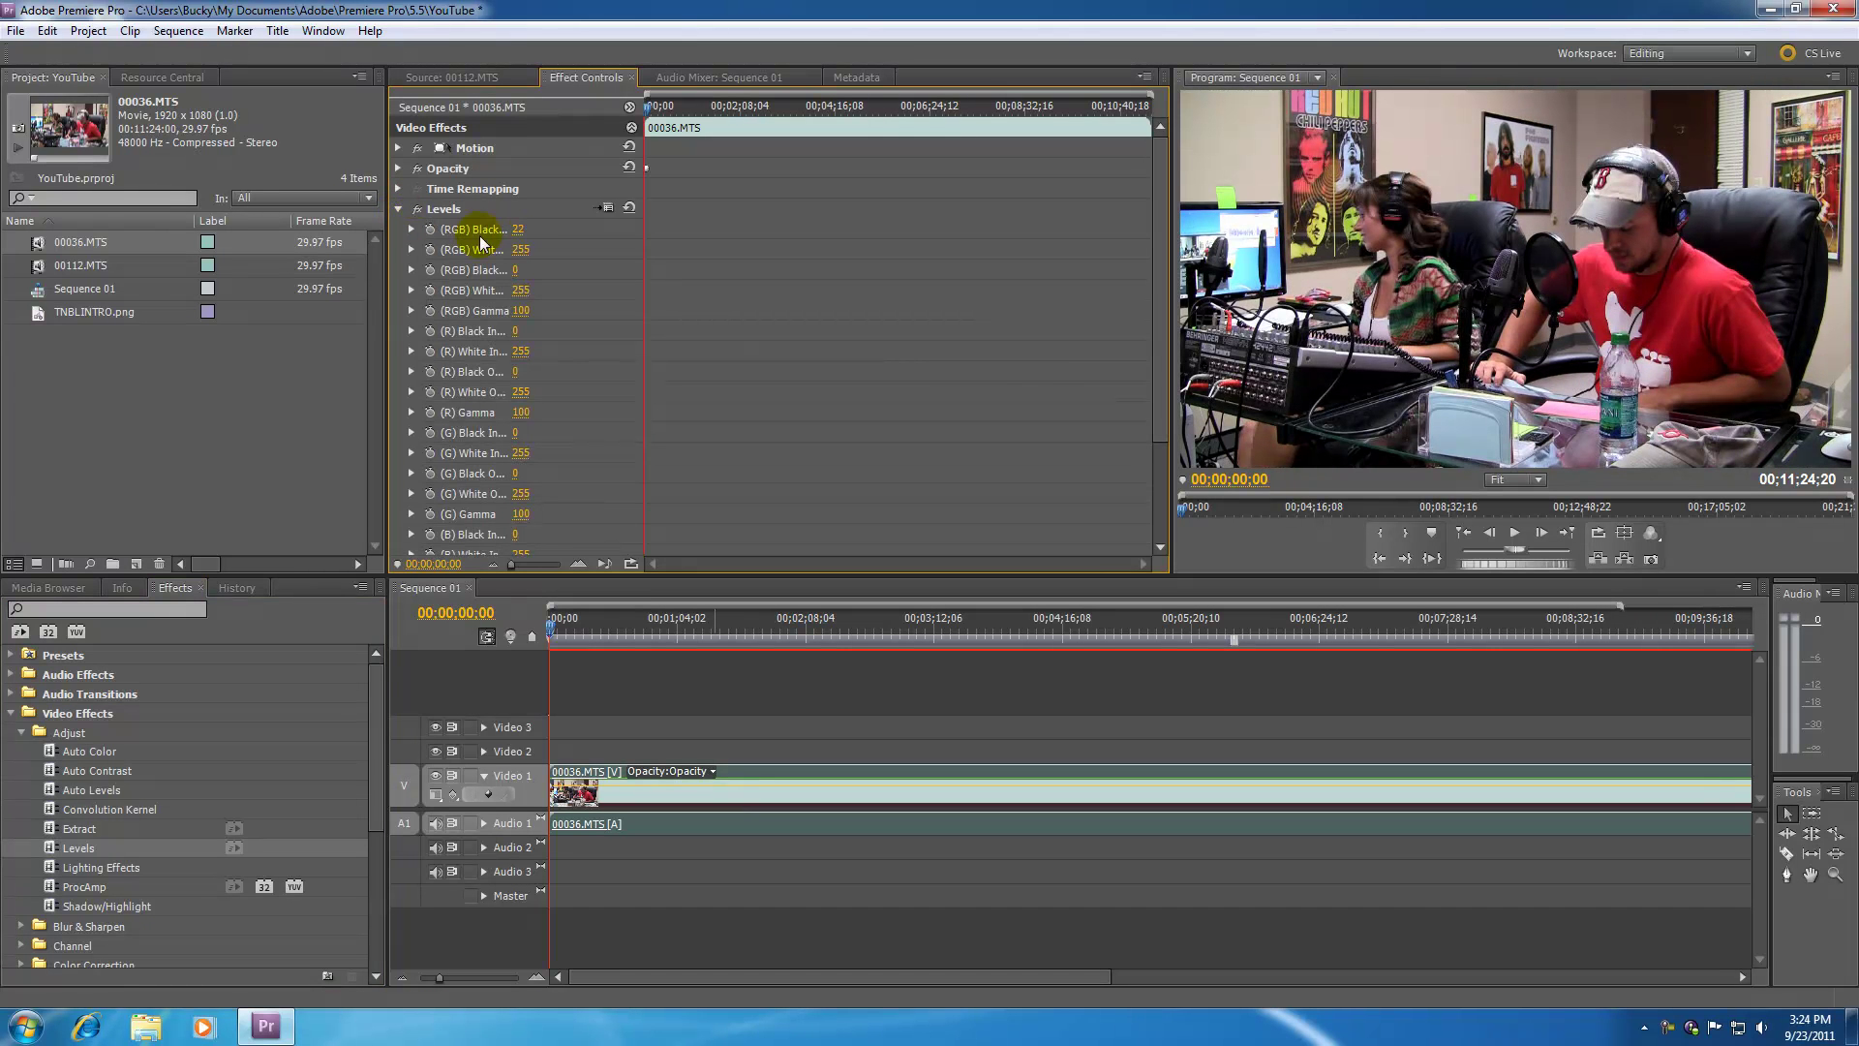
left_click(397, 208)
left_click(399, 210)
left_click(400, 211)
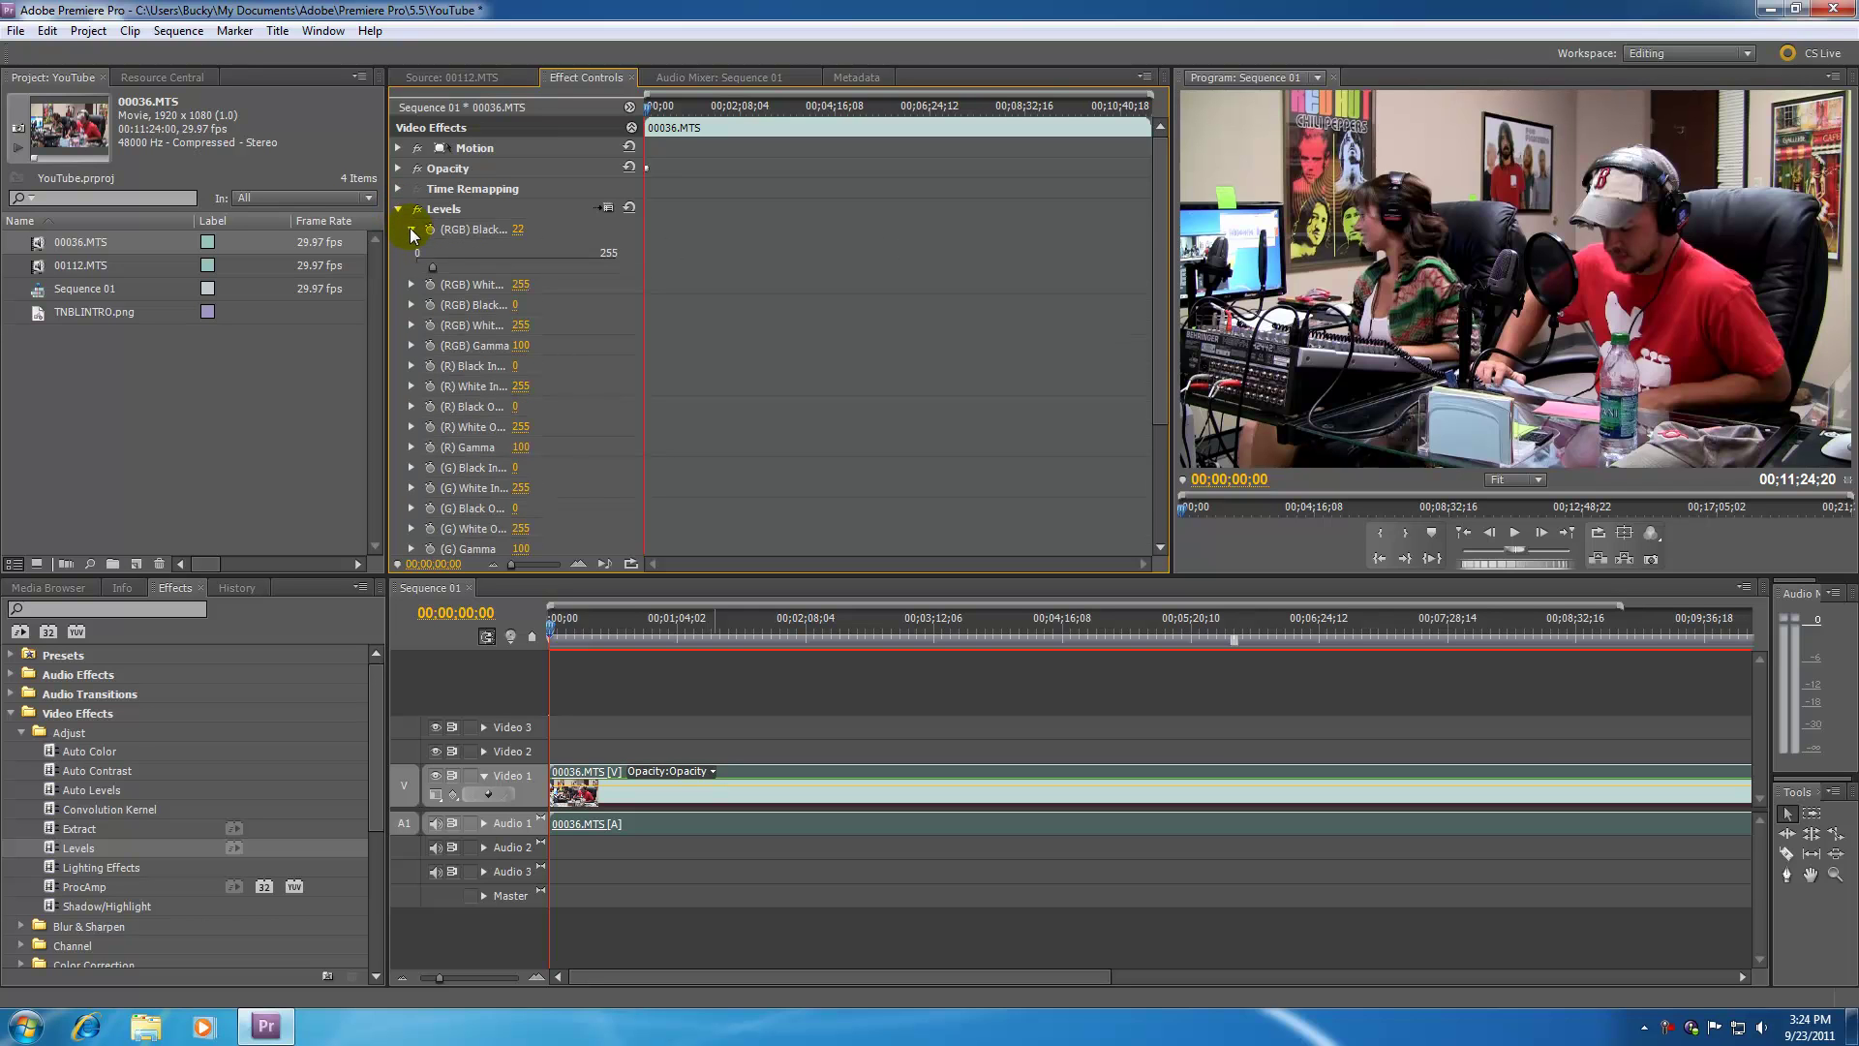
left_click(400, 211)
left_click(396, 208)
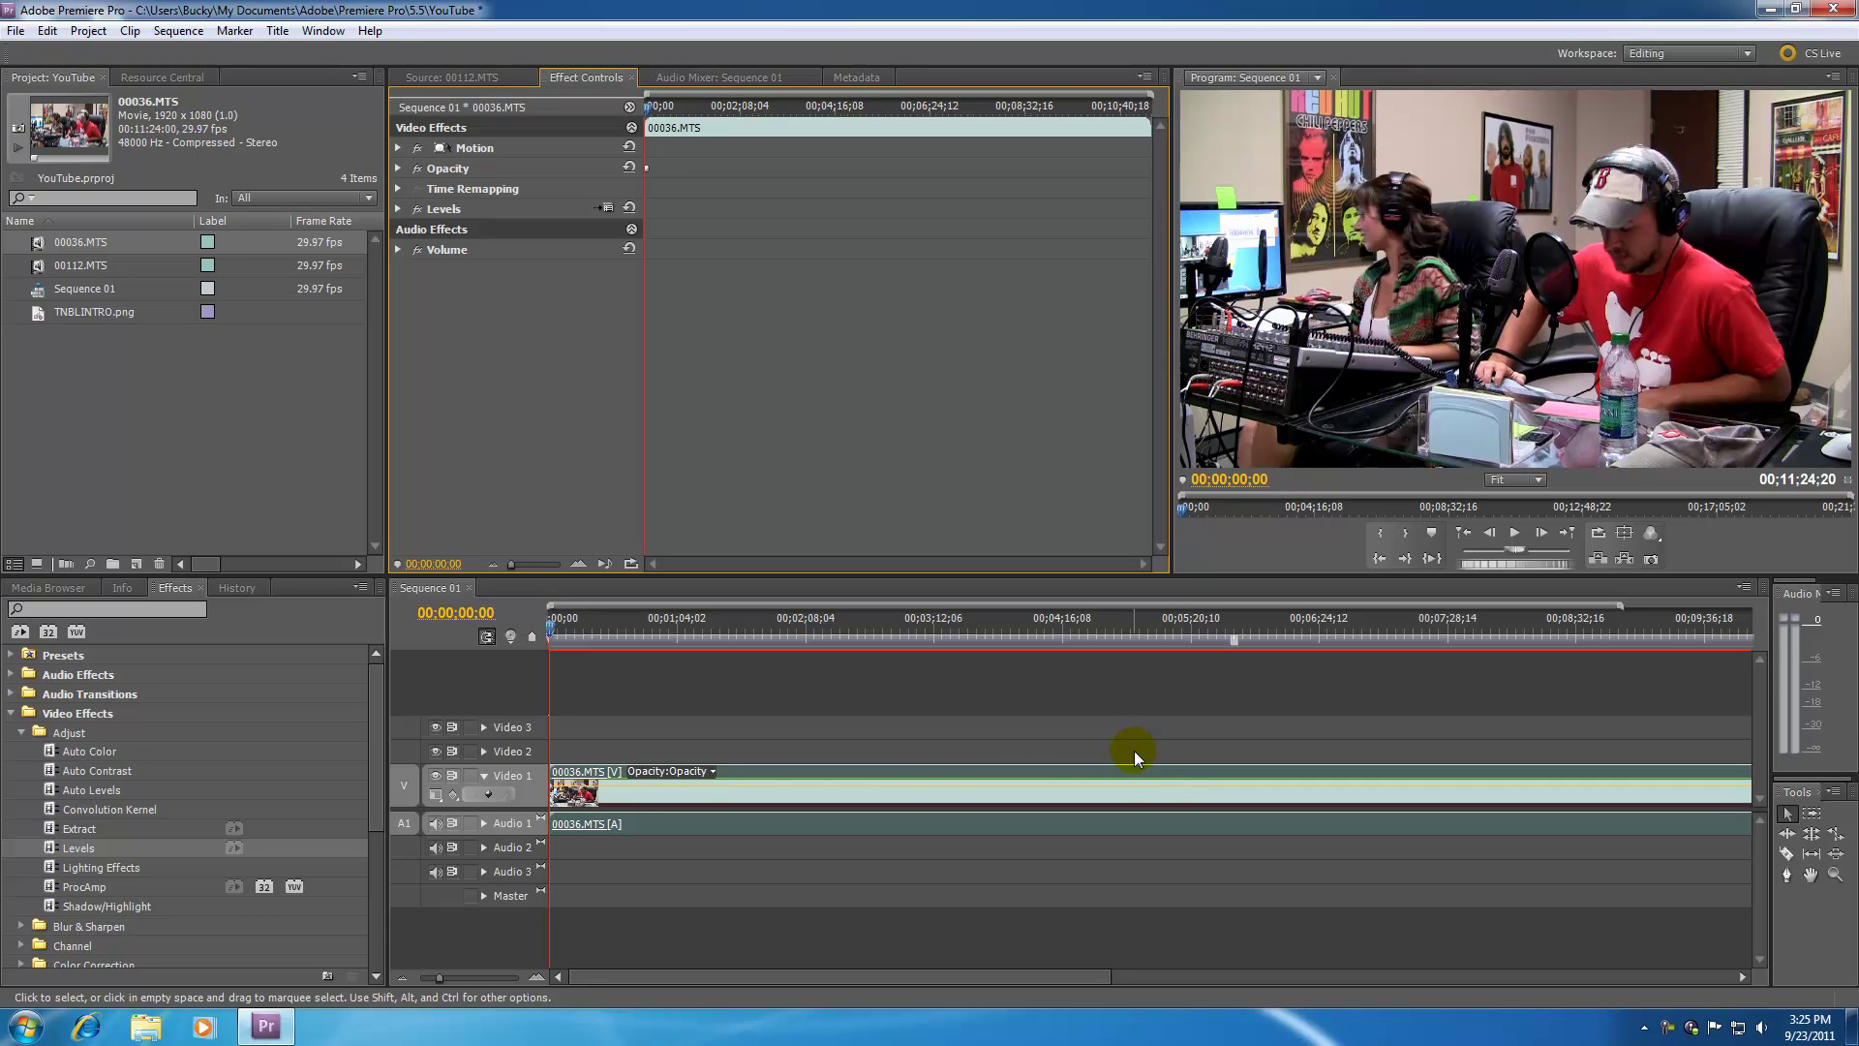
Click empty Timeline space so no clip's effect settings are displayed
left_click(1167, 684)
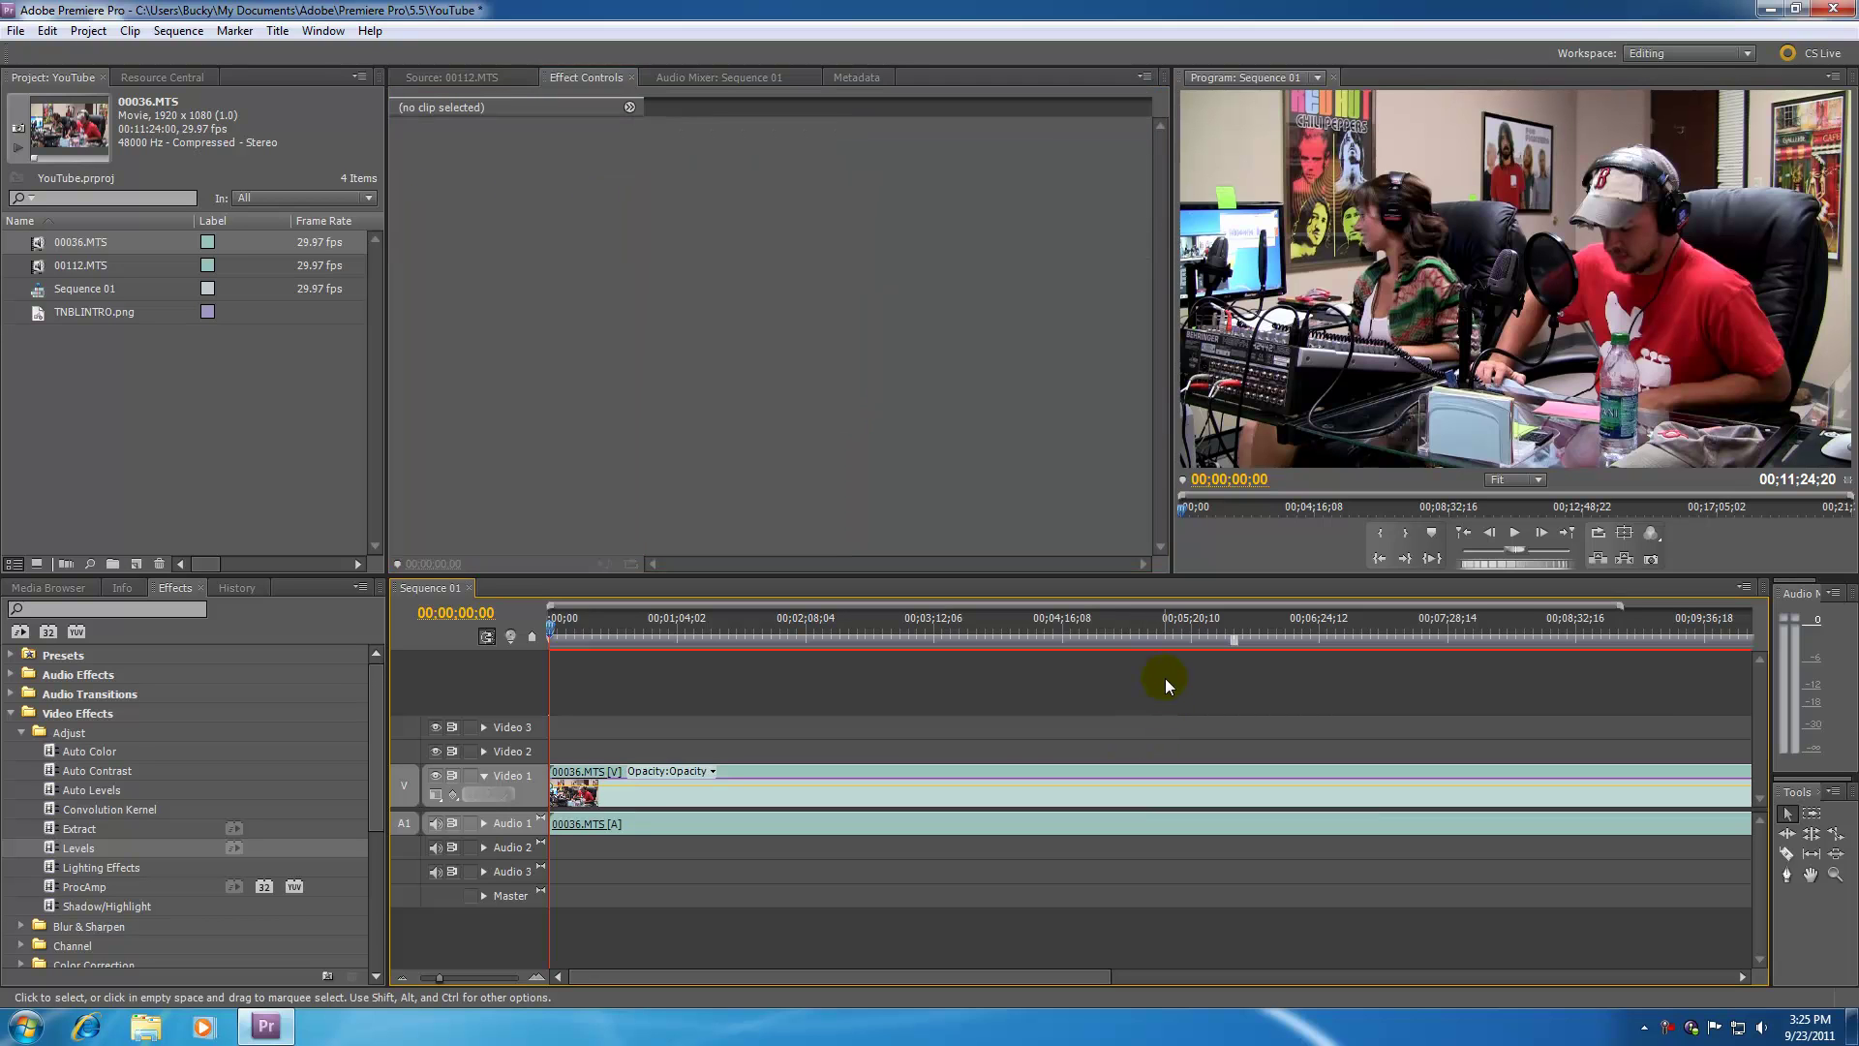
right_click(1667, 1032)
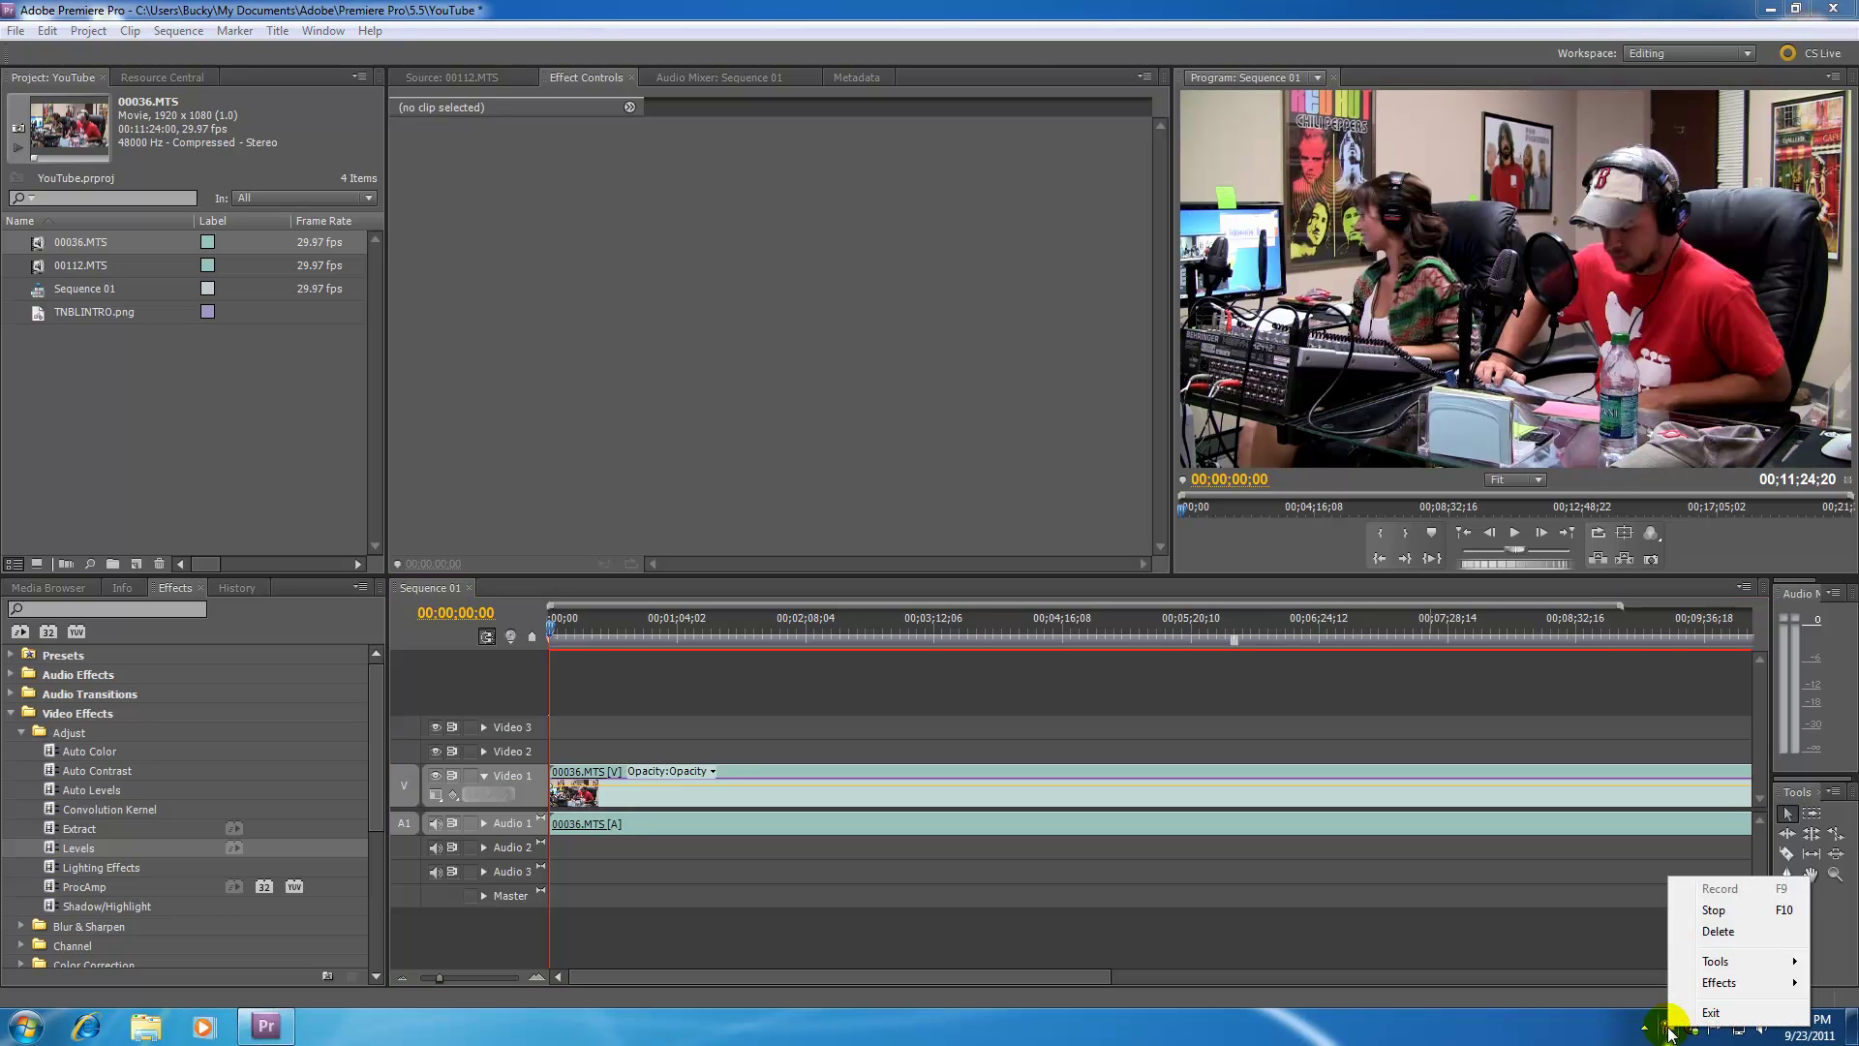